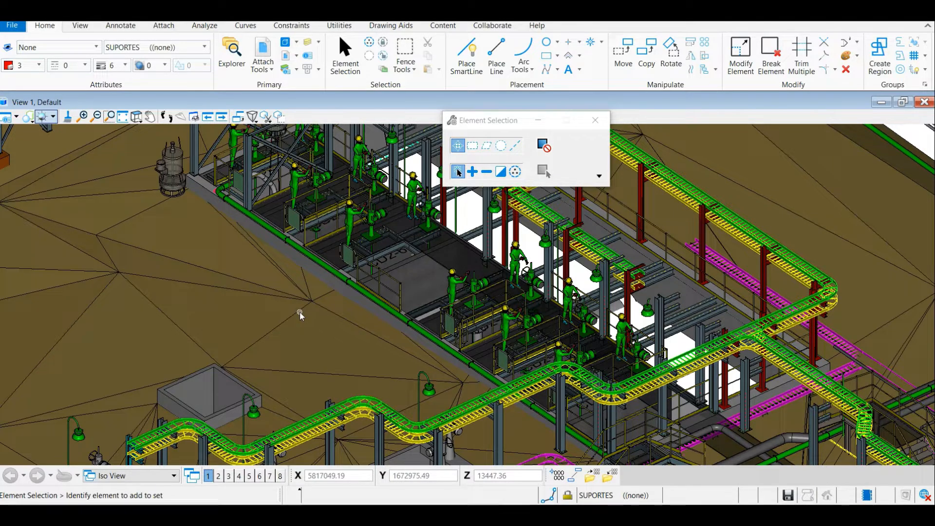
Inspect the long green pipe running along the platform edge by selecting it, and clear the selection
scroll(203, 267, down, 2)
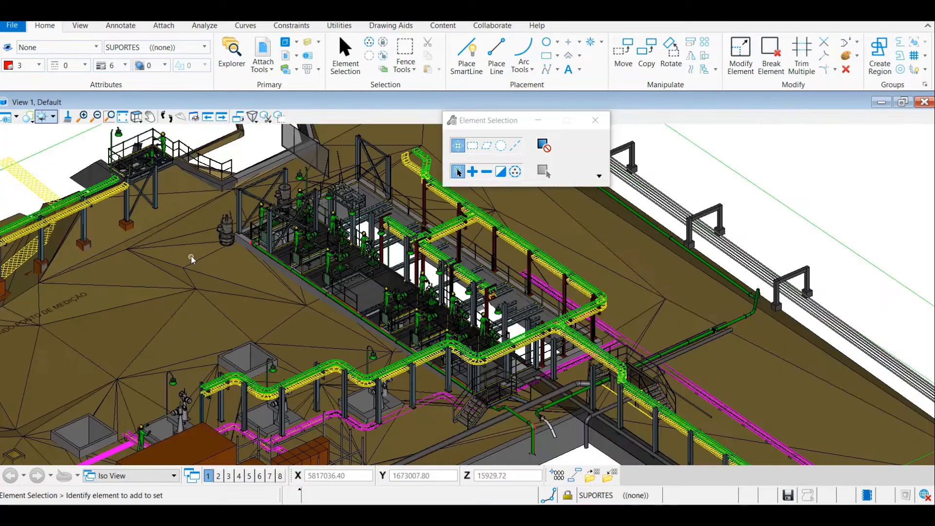
scroll(267, 260, up, 4)
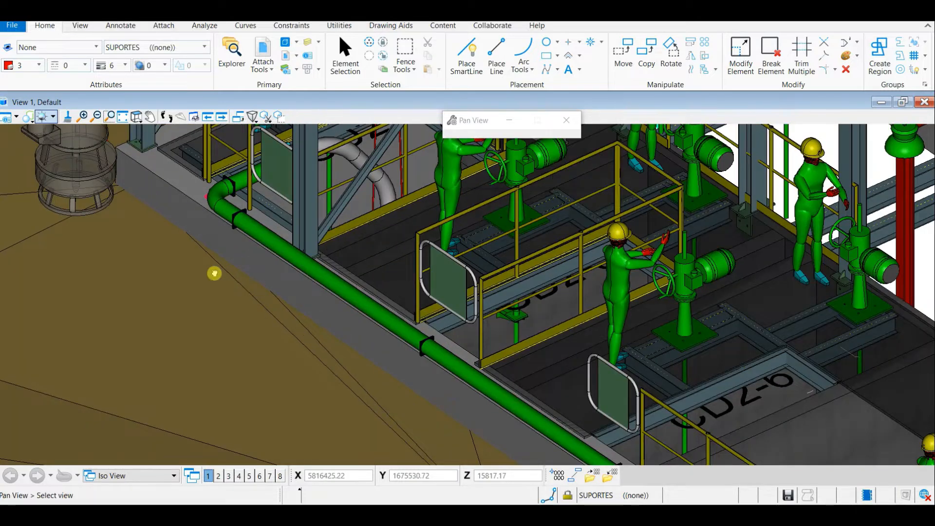
scroll(141, 224, down, 1)
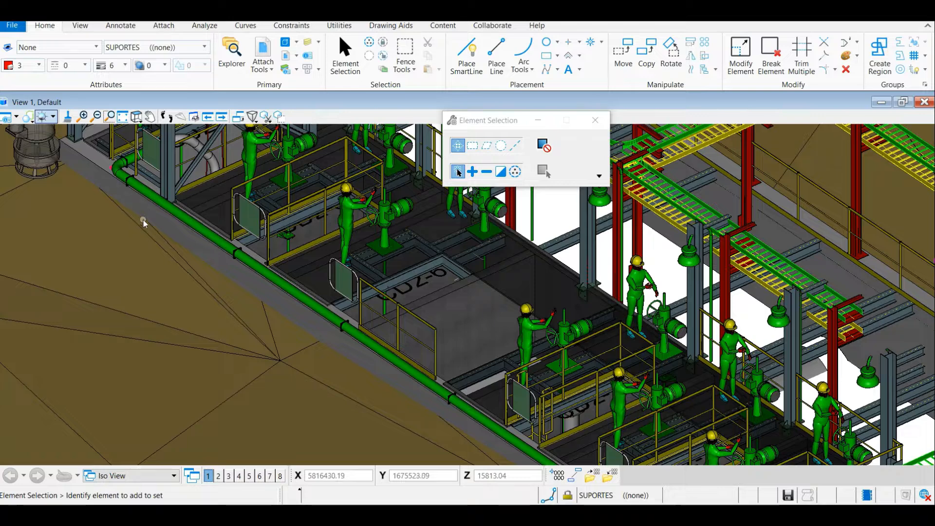
click(189, 222)
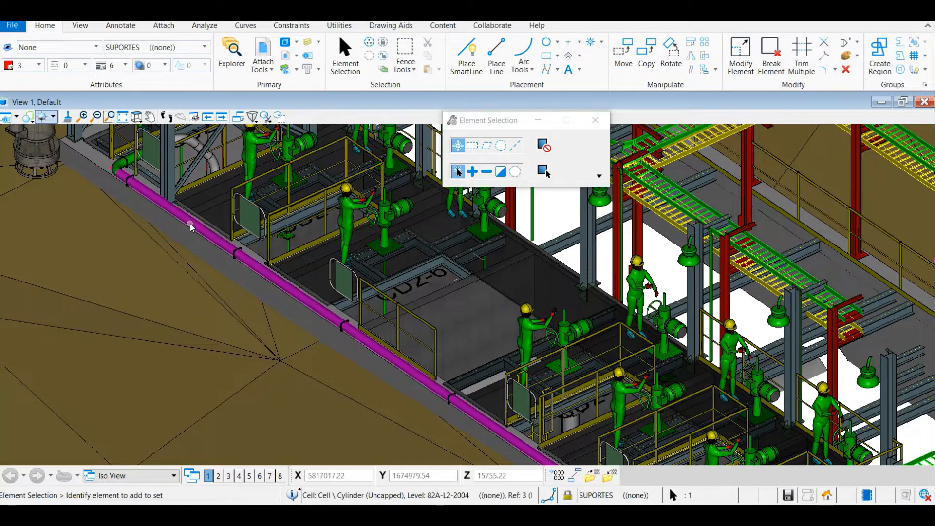
click(145, 279)
click(107, 400)
key(Escape)
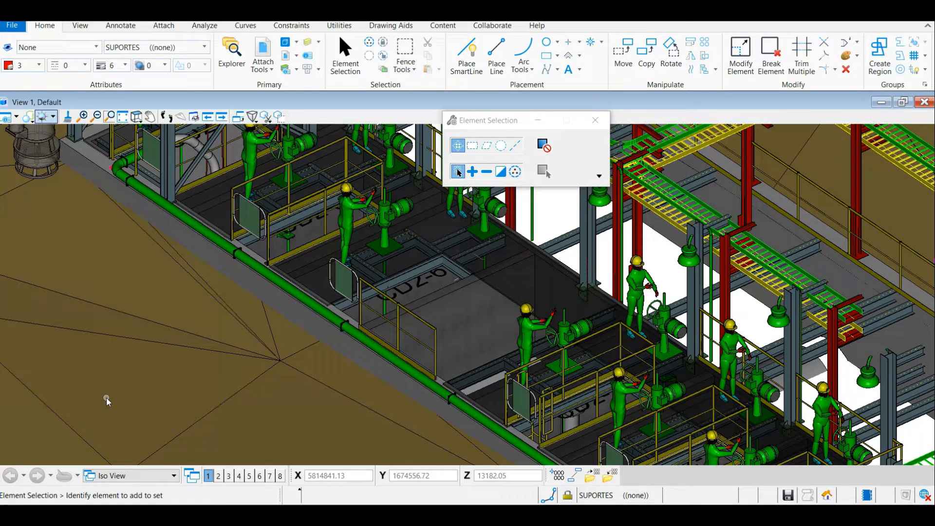
Examine one of the supports on the green pipe up close by selecting its plate
scroll(239, 256, up, 5)
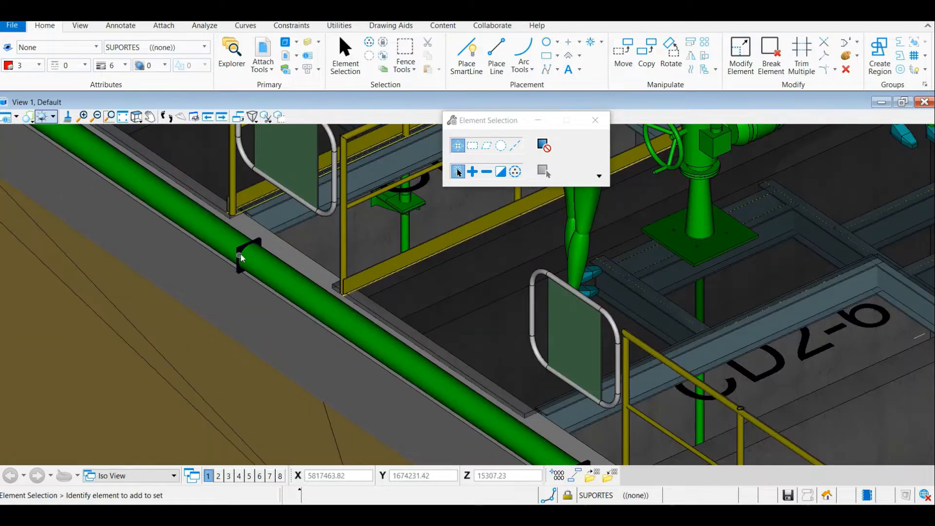
scroll(241, 258, up, 3)
click(230, 263)
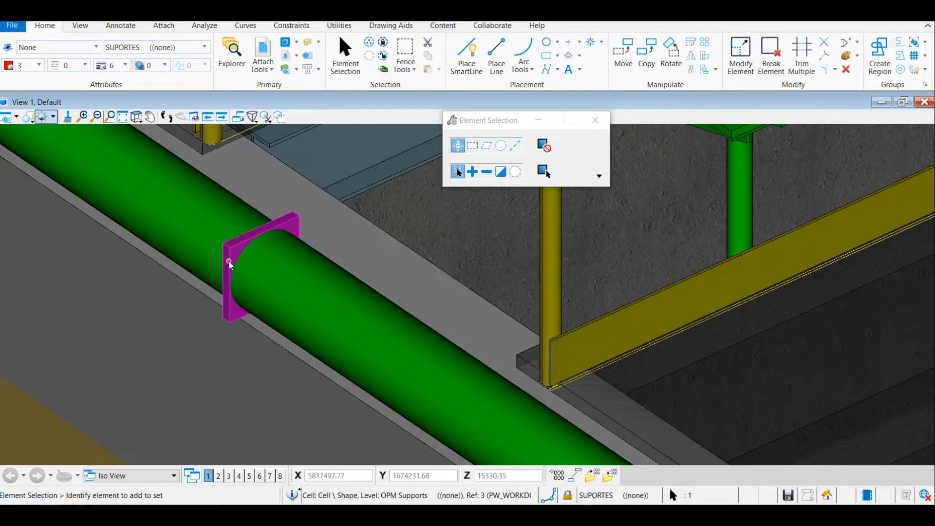
scroll(230, 265, down, 5)
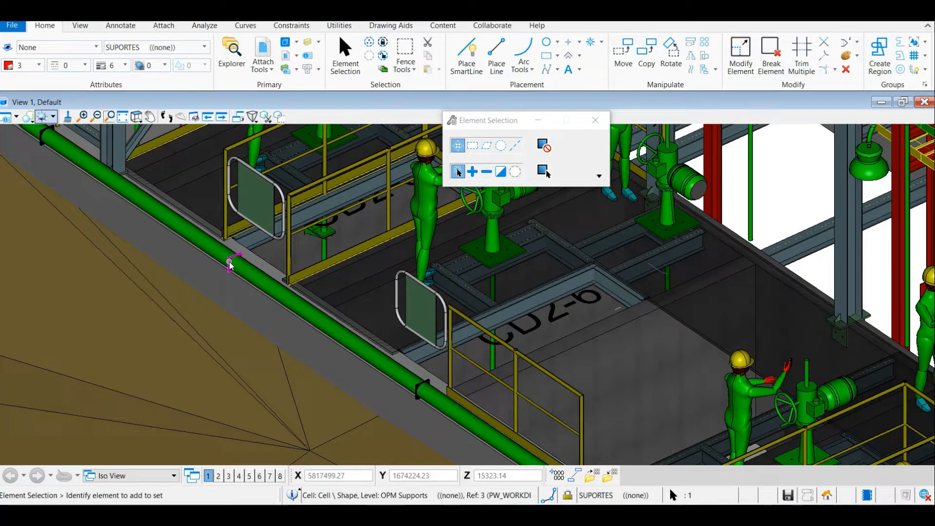
scroll(232, 266, down, 2)
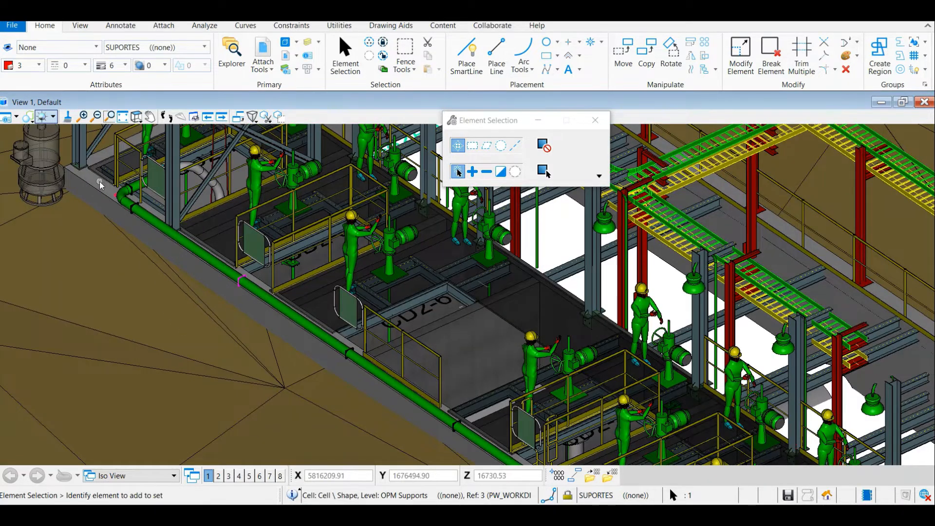
Select the red line string at the green pipe's elbow and open the full table of its segments from its properties
scroll(100, 184, up, 5)
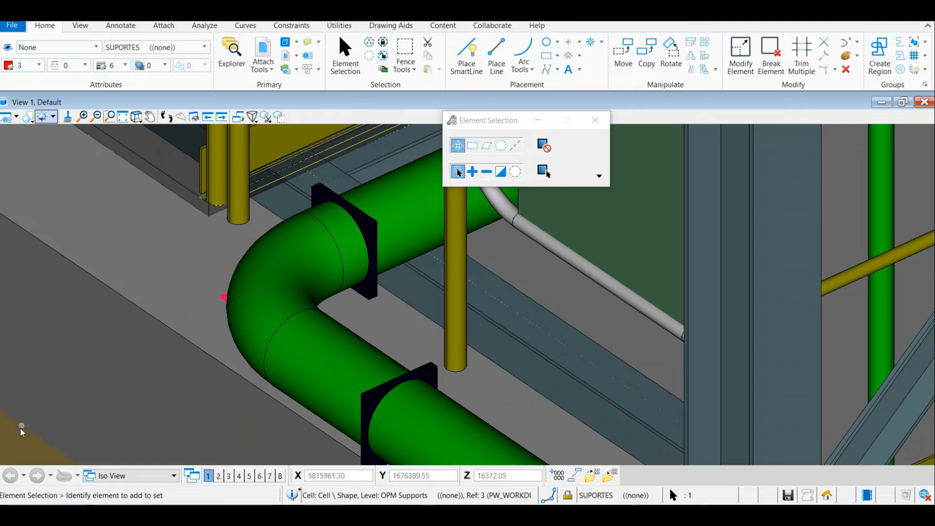
click(223, 298)
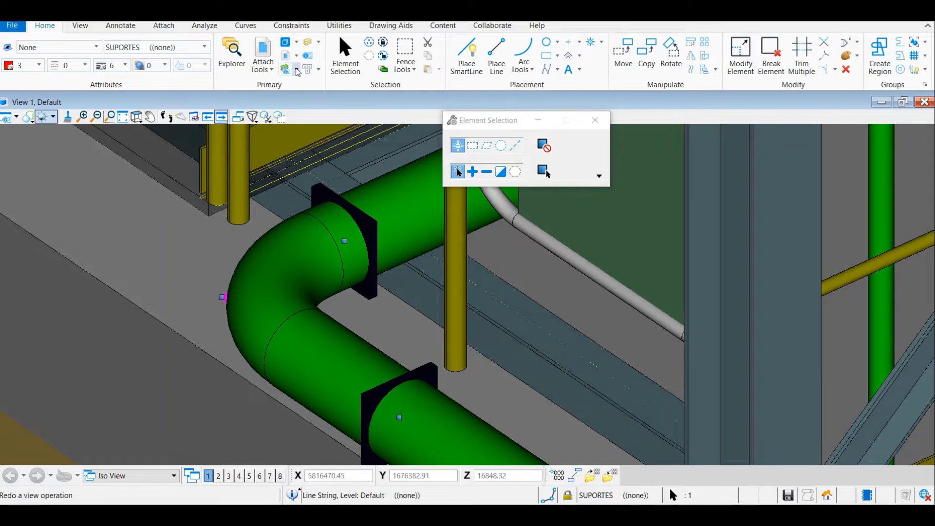
click(308, 57)
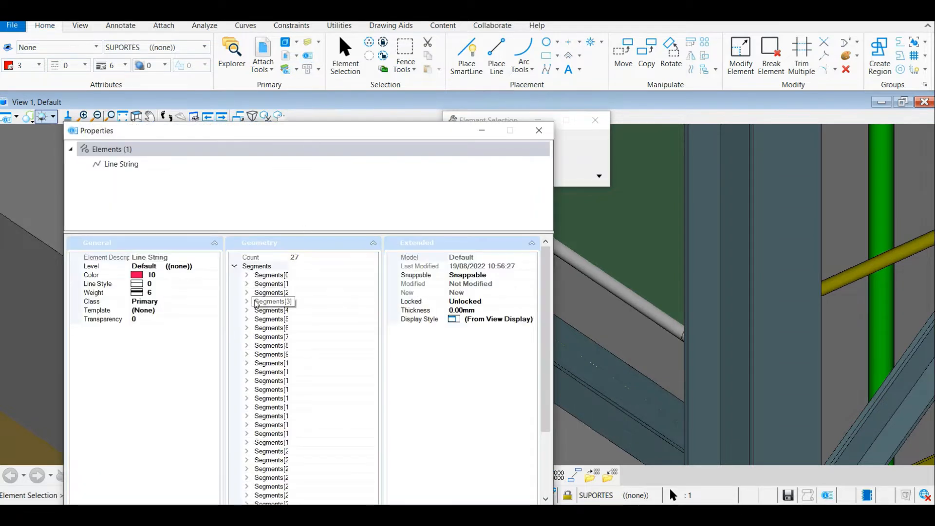
click(234, 266)
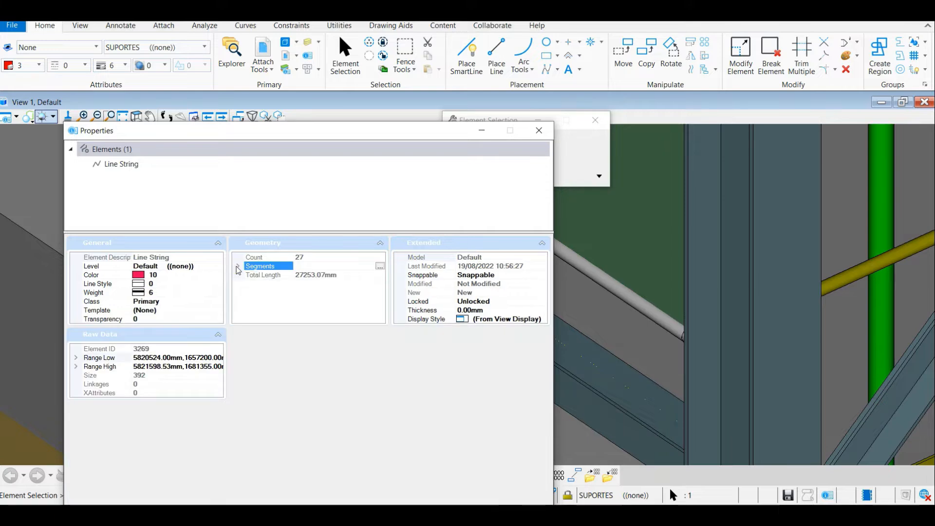
click(382, 262)
click(376, 266)
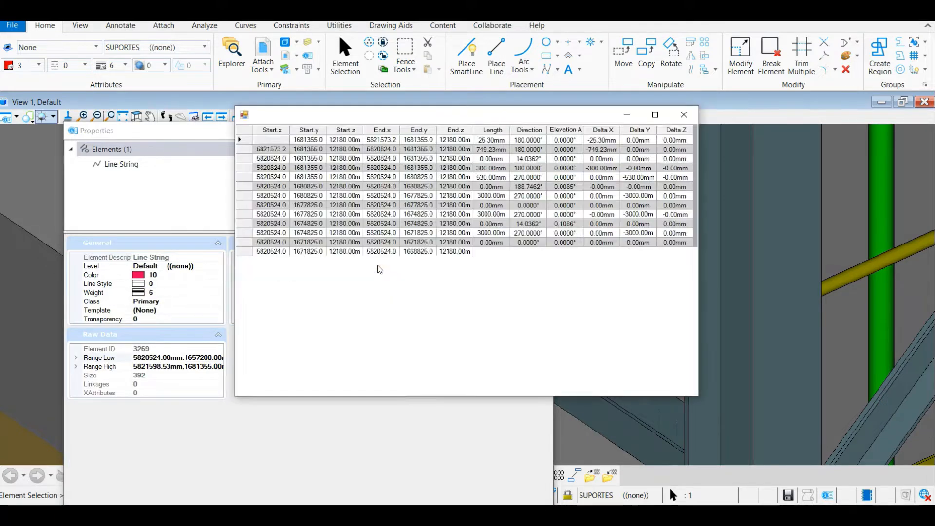
Copy all rows of the segment table and paste them into the Draft sheet of the Excel workbook, starting at cell A3
click(243, 143)
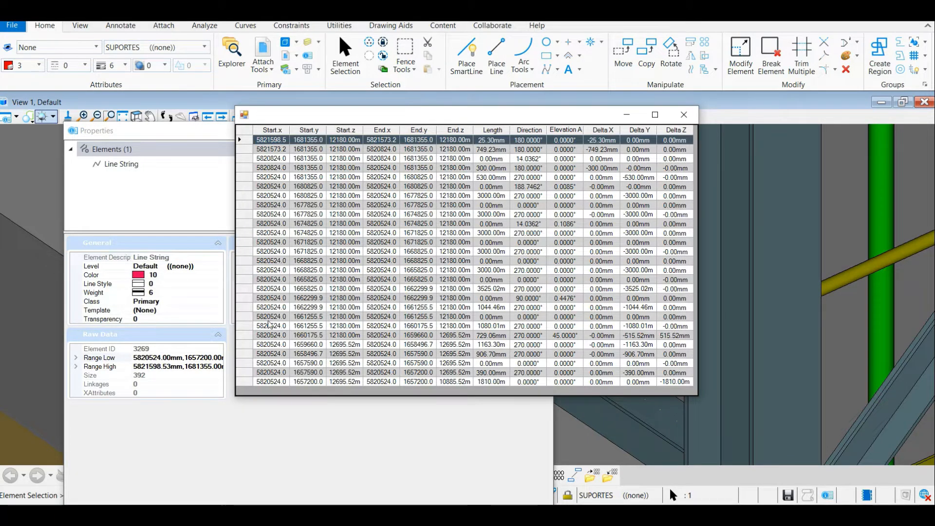
shift+click(243, 381)
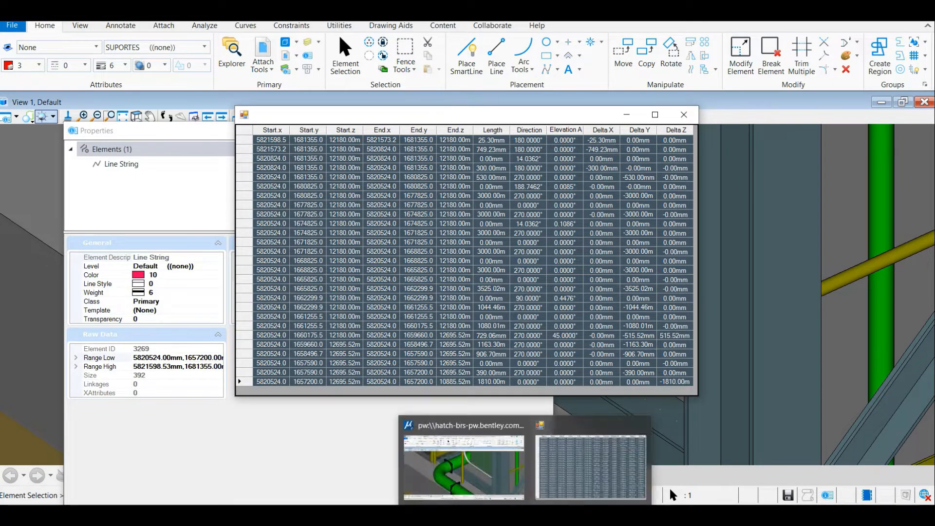
click(466, 515)
click(509, 482)
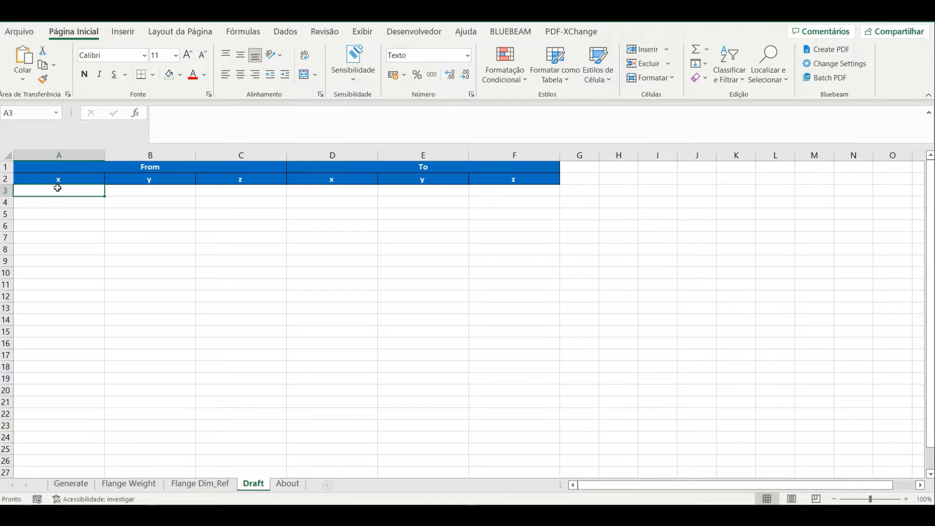
key(ctrl+v)
click(374, 203)
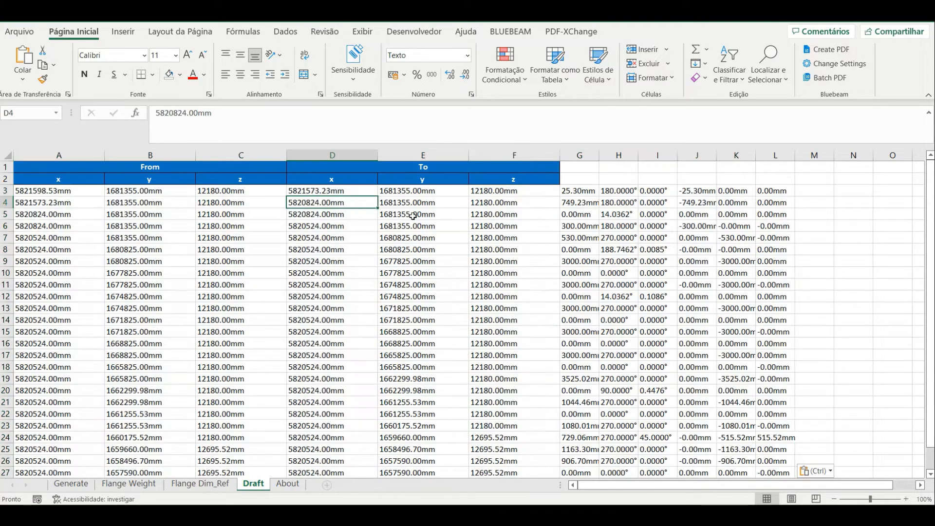
Remove the text "mm" from all values in the Draft sheet by replacing every occurrence with nothing
key(ctrl+l)
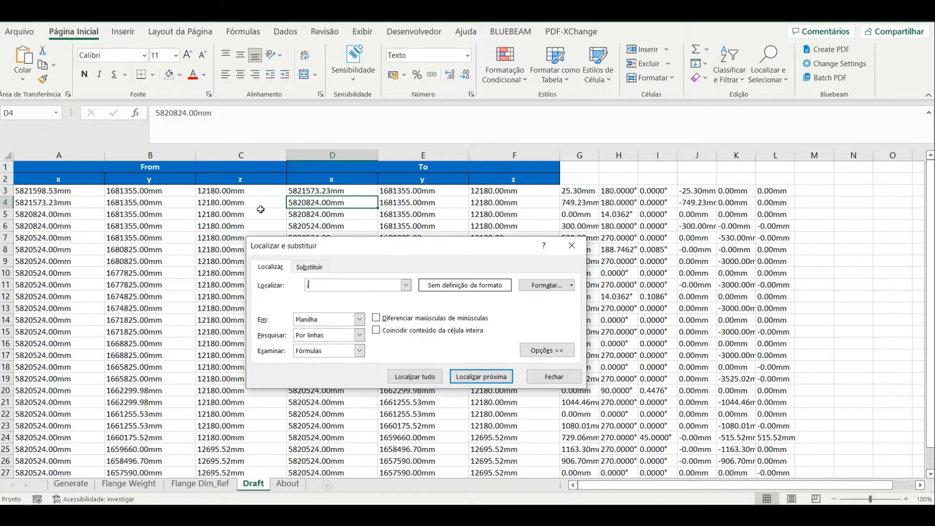
click(310, 268)
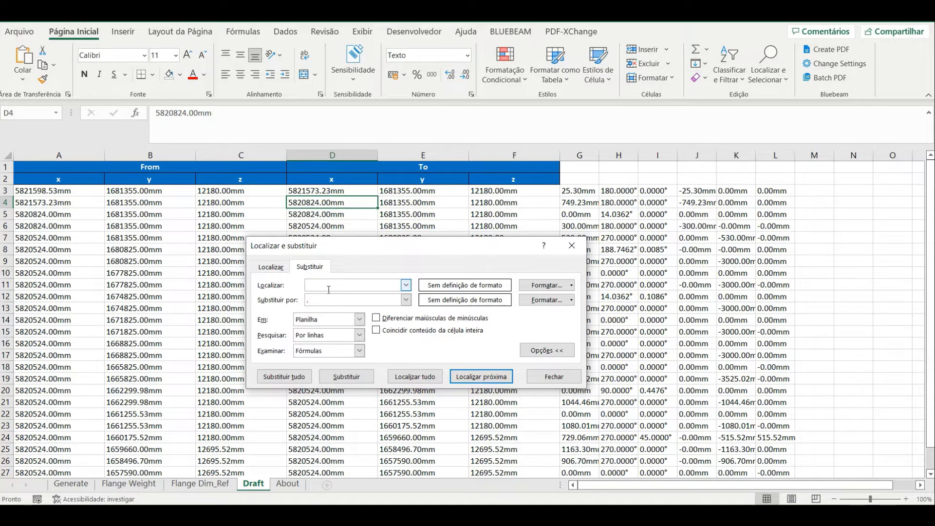
text(mm)
click(332, 300)
key(BackSpace)
click(276, 376)
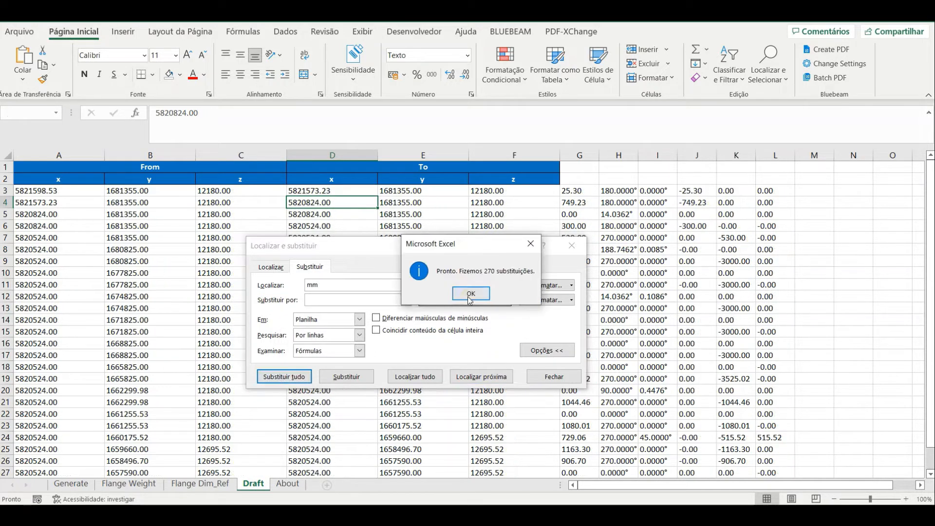
key(Return)
Replace every decimal point "." with a comma "," in the Draft sheet and close Find and Replace
double_click(367, 286)
key(BackSpace)
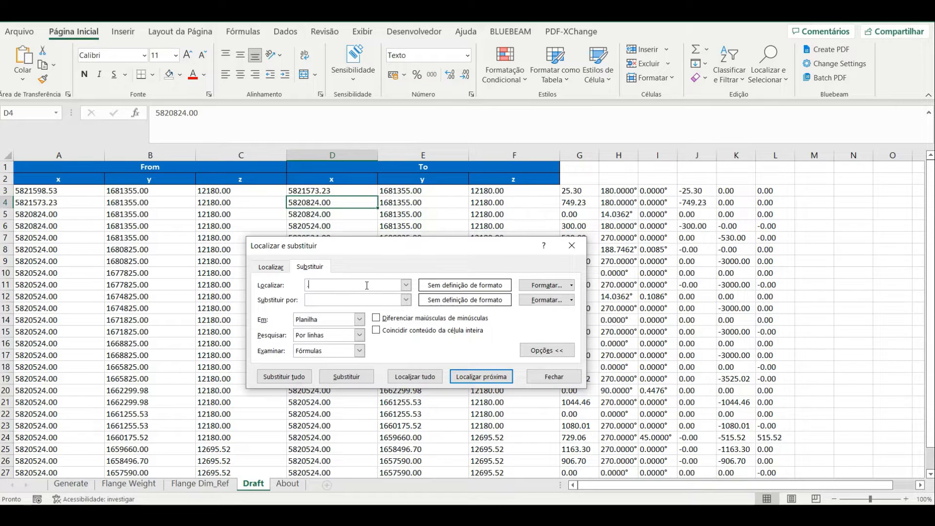
click(354, 298)
click(284, 376)
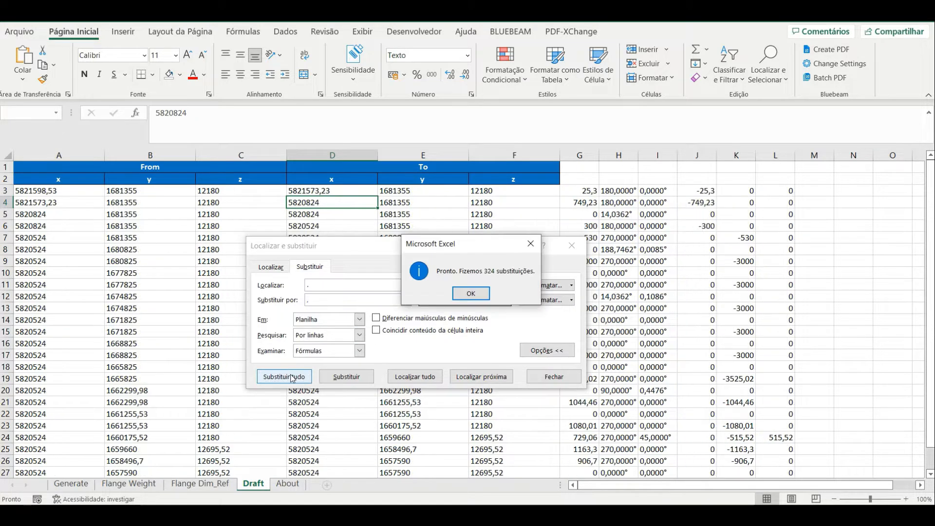
click(456, 296)
click(572, 245)
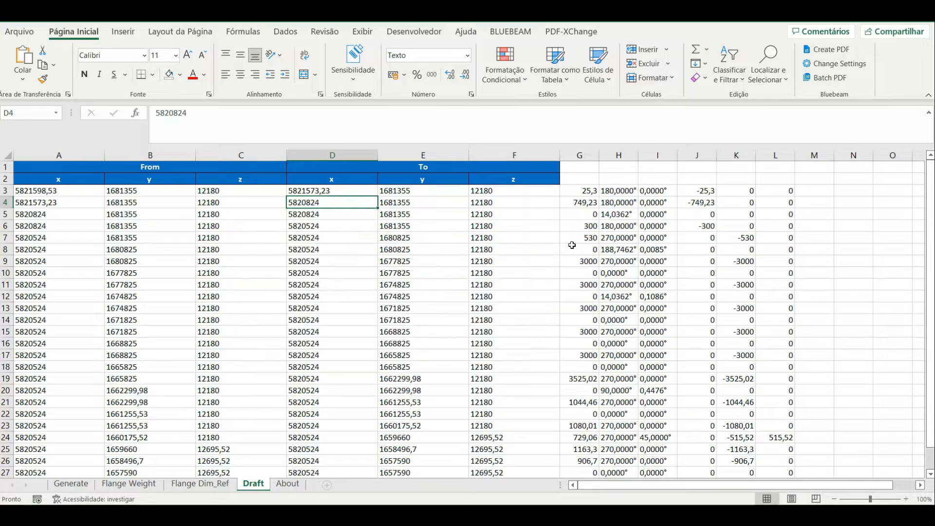
Copy the From and To coordinates in A3:F29 and paste them as values into the Generate sheet, starting at D3
click(44, 191)
scroll(311, 270, down, 2)
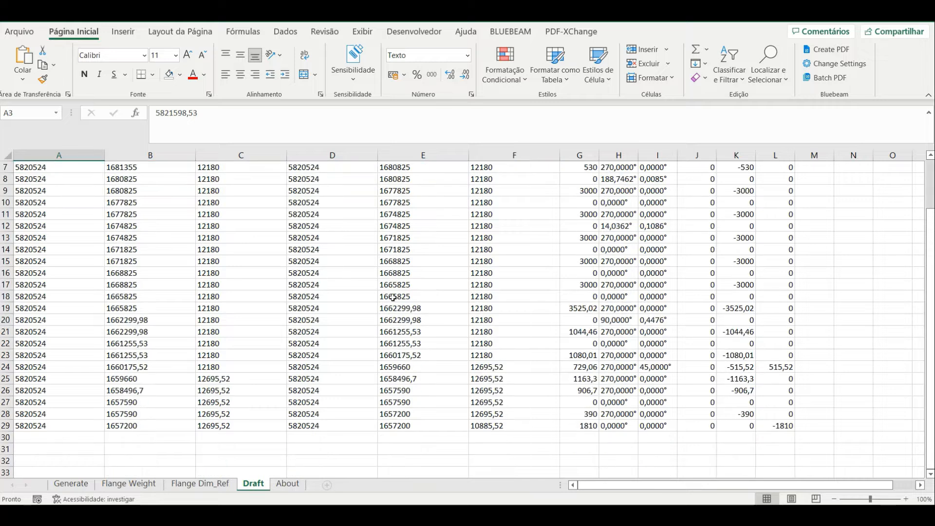
shift+click(502, 422)
key(ctrl+c)
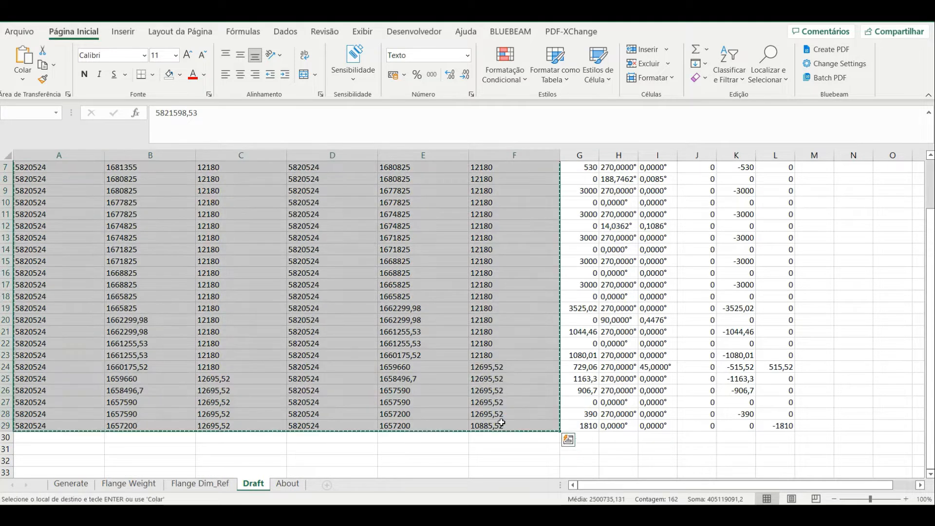
click(71, 484)
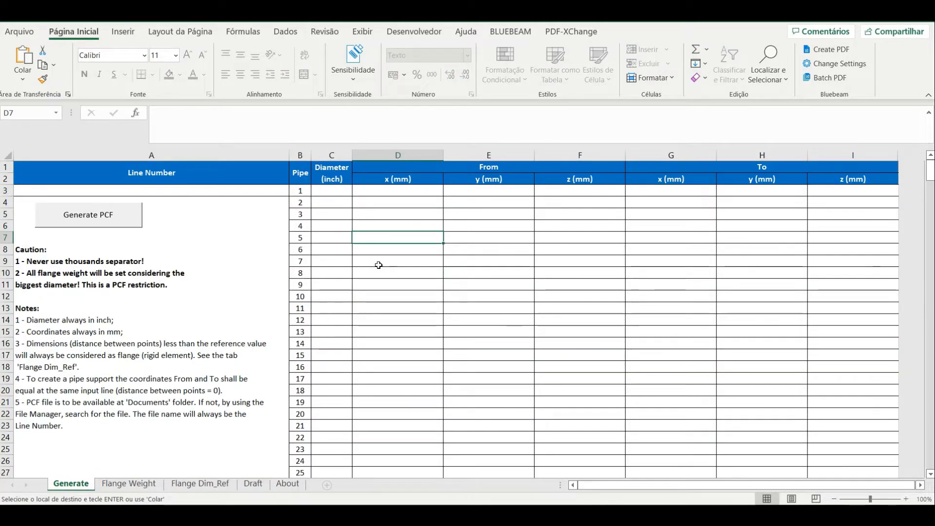
click(398, 190)
right_click(398, 190)
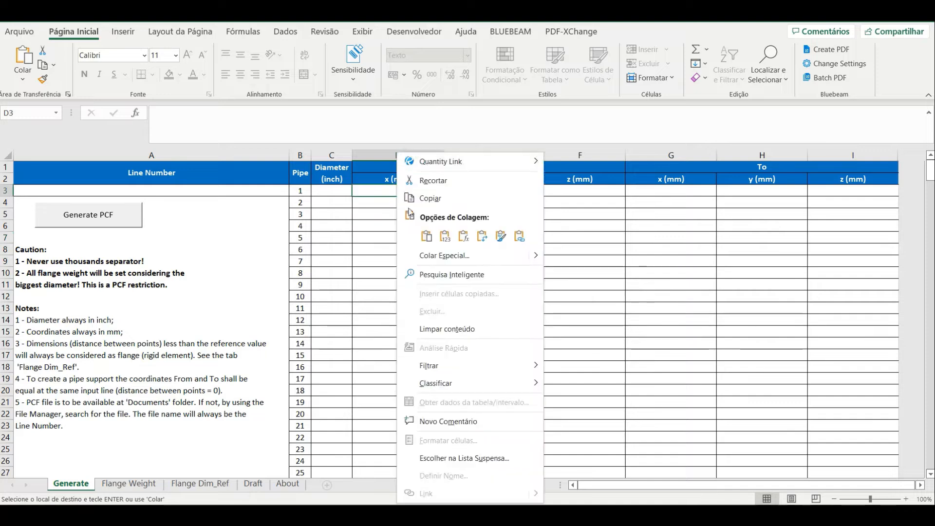
click(446, 237)
Enter a diameter of 6 inches for pipe 1 and fill it down the Diameter column for the pipes with coordinates
click(335, 192)
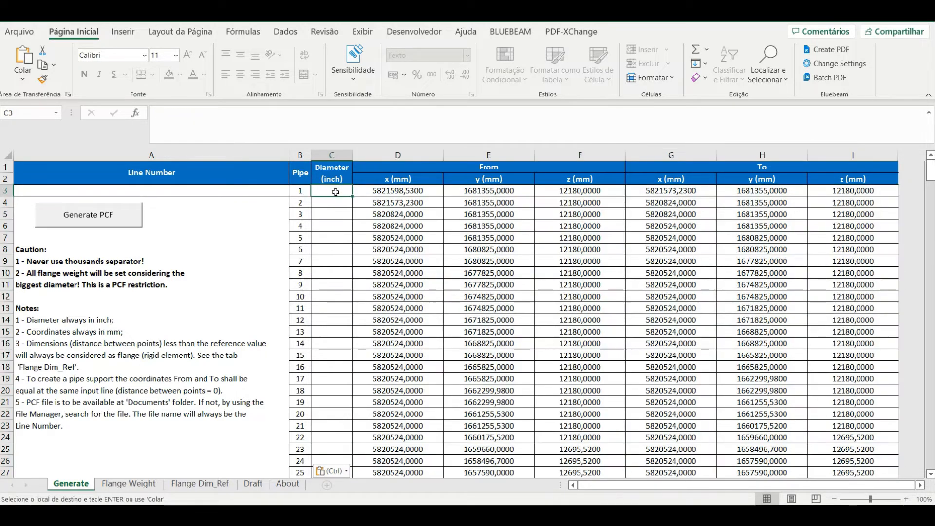
text(6)
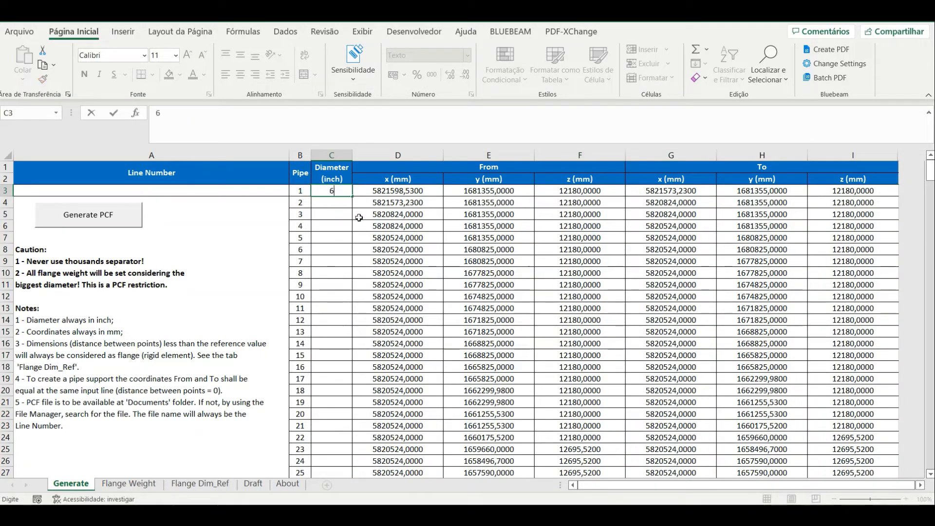
key(Return)
click(338, 192)
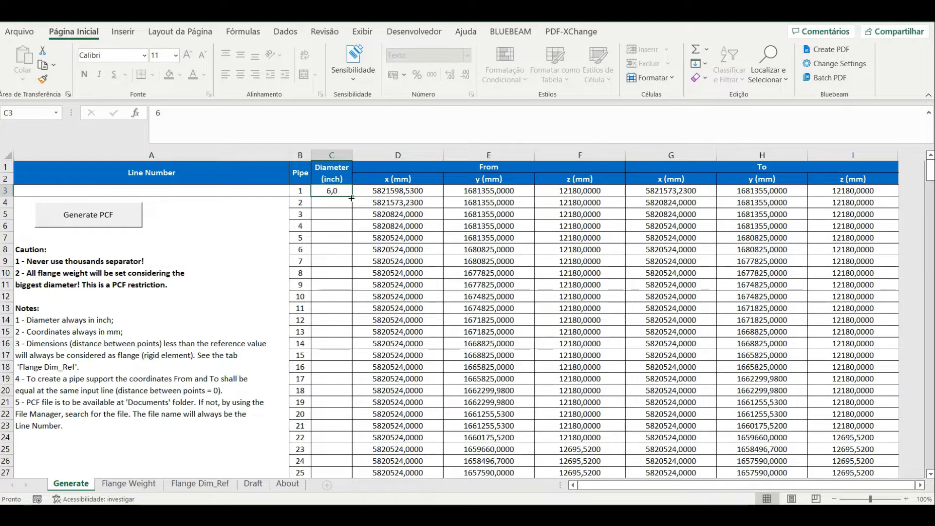
drag(352, 196, 358, 376)
scroll(417, 352, up, 4)
click(416, 282)
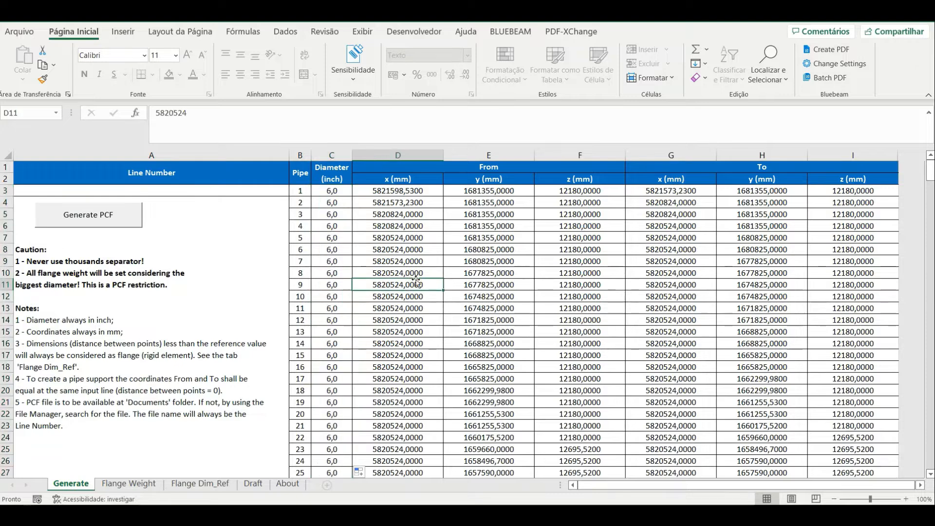
Enter "linha6polegadas" as the Line Number in cell A3
click(174, 190)
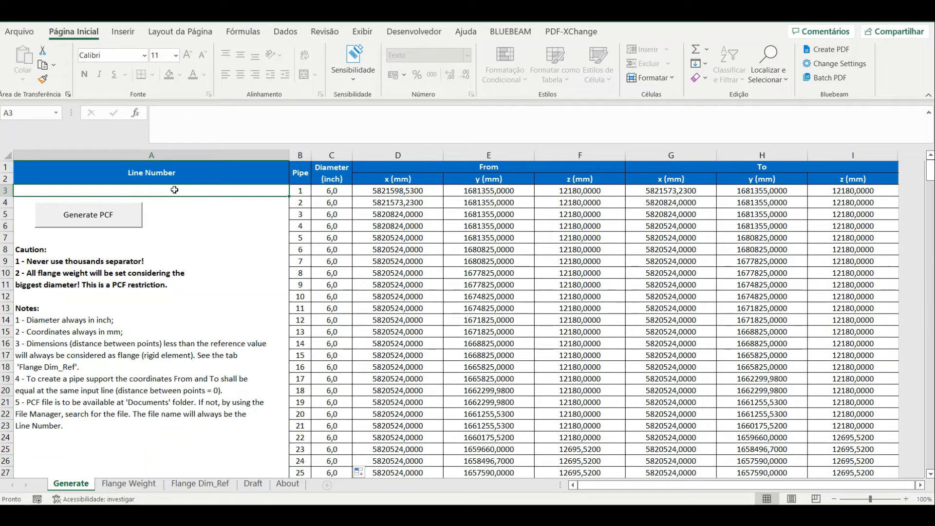
text(linh)
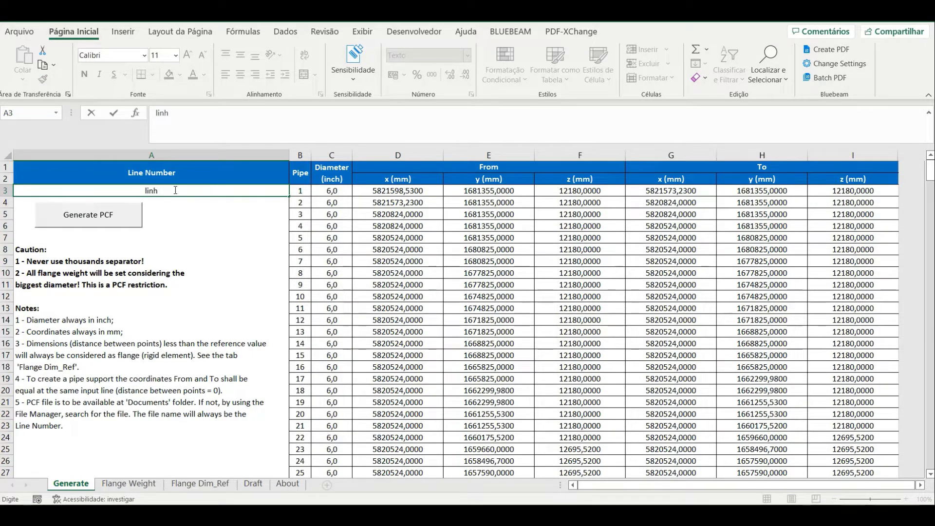
text(a6polegadas)
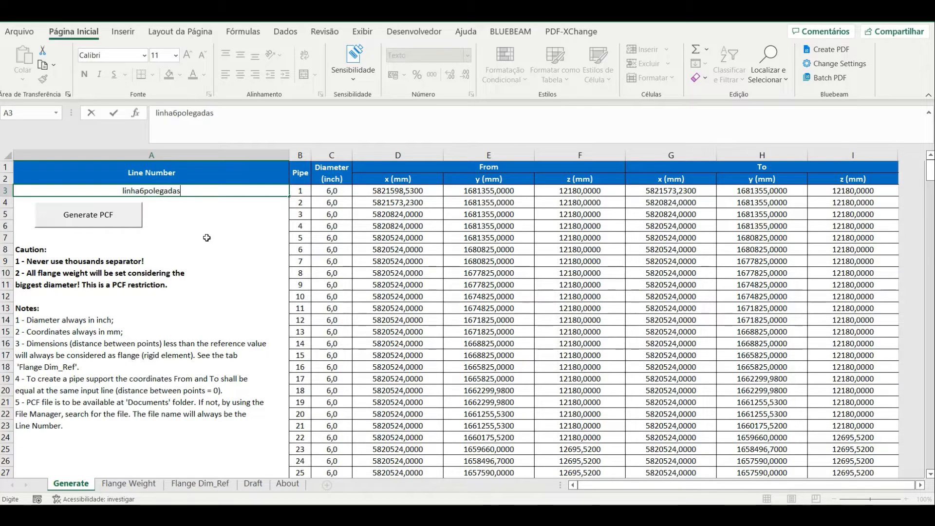
Confirm the line number and generate the PCF file from the Generate sheet
click(208, 234)
click(115, 222)
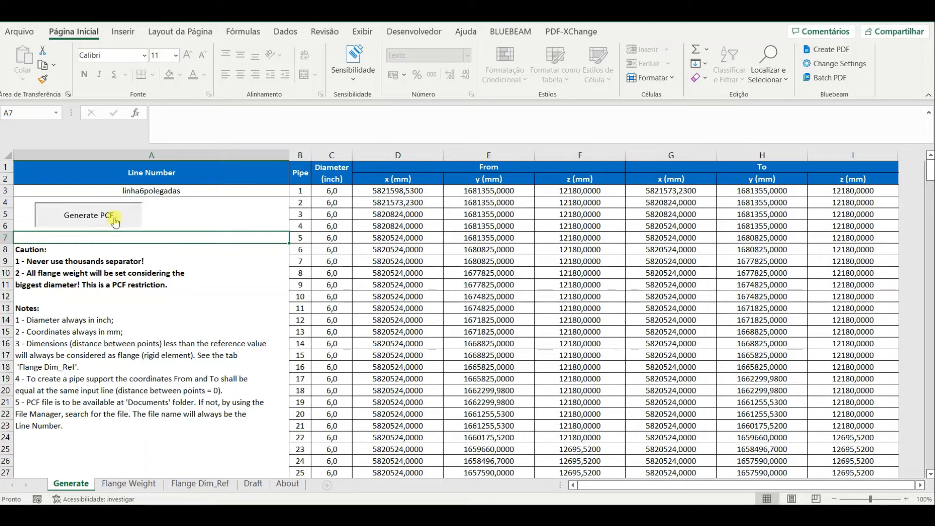
click(510, 298)
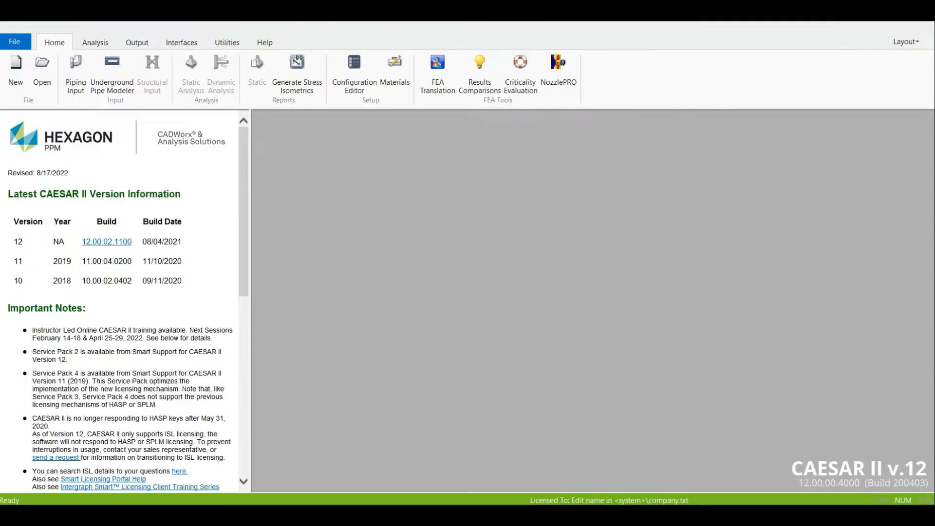
In CAESAR II, create a new named piping input job in the Documentos folder and accept the SI (mm) units
click(21, 73)
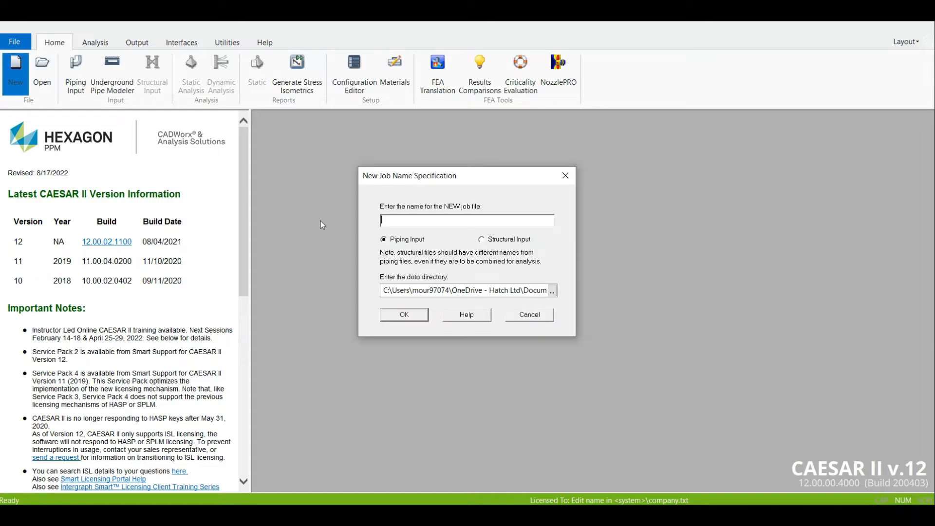
text(linha6polegadas)
click(552, 291)
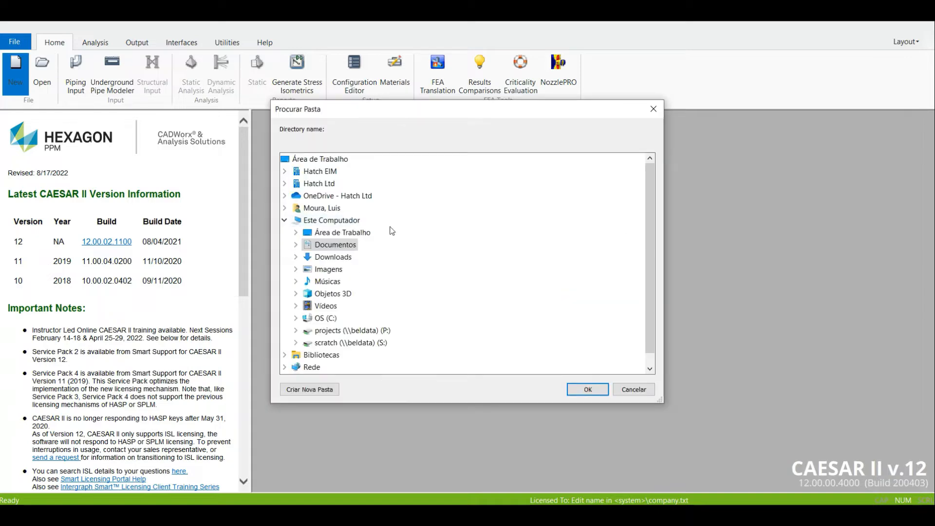
double_click(326, 244)
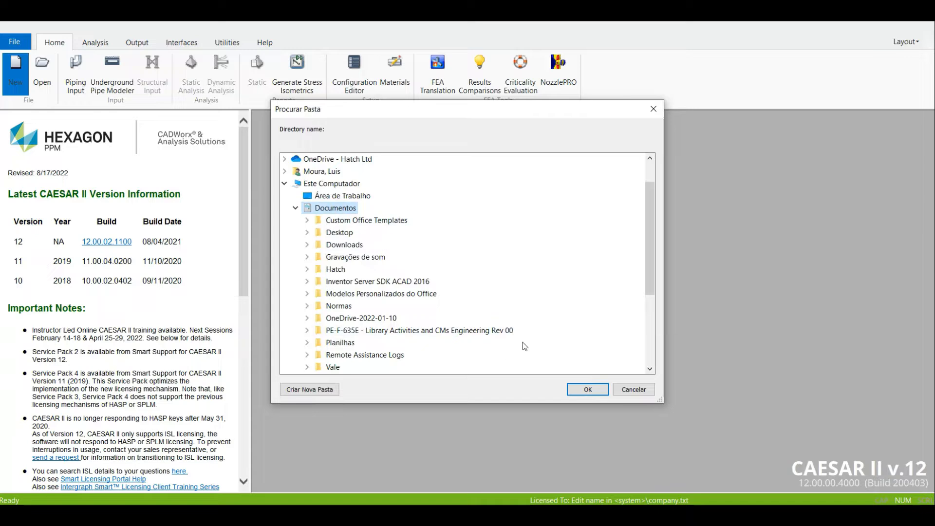
click(587, 389)
click(406, 314)
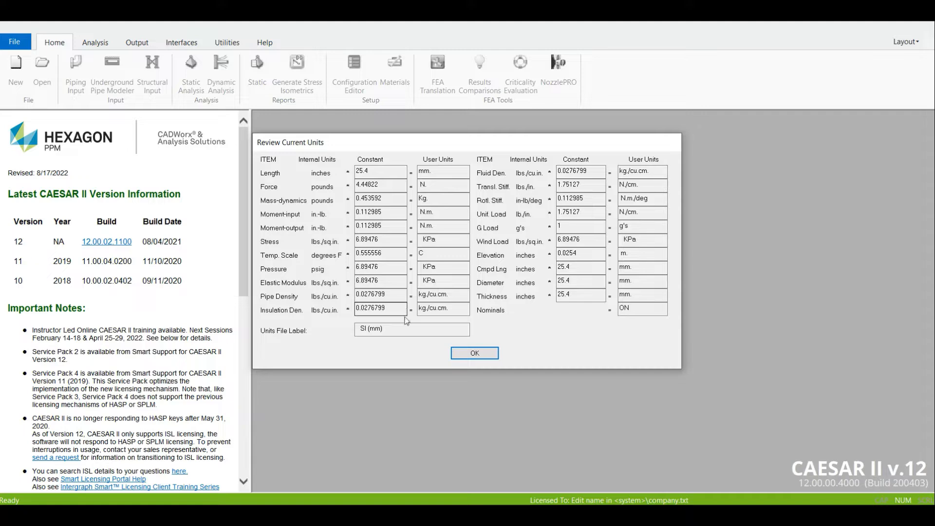
click(469, 359)
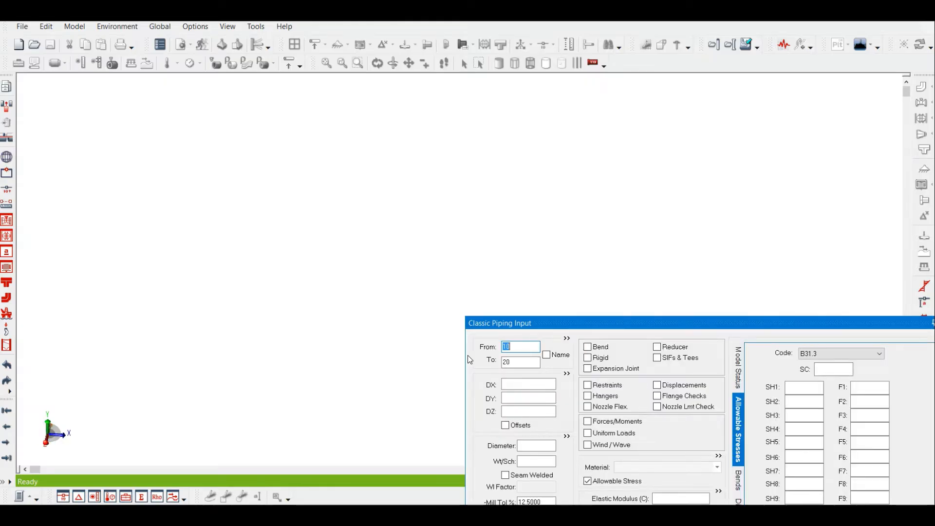
Import linha6polegadas.pcf from the quick-access Documentos folder with Advanced PCF Import, using start node 0 and increment 10
click(745, 45)
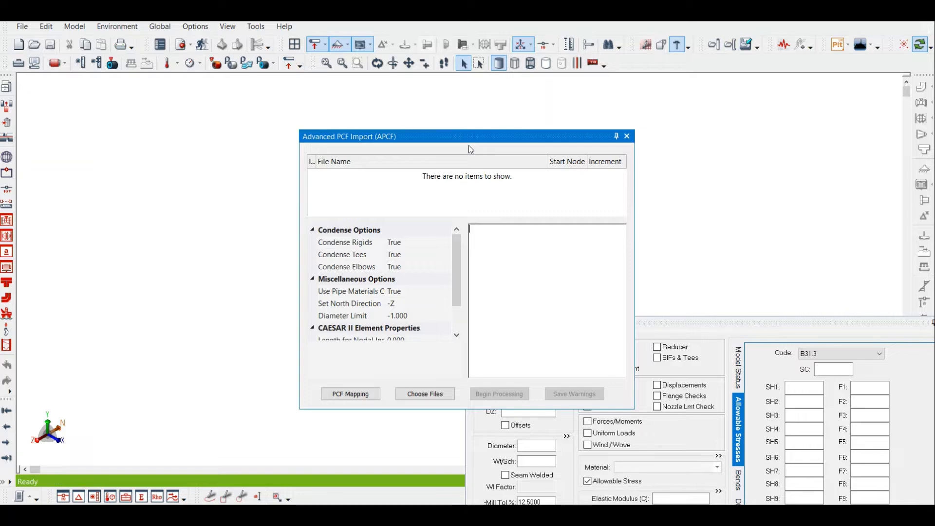
drag(471, 140, 389, 113)
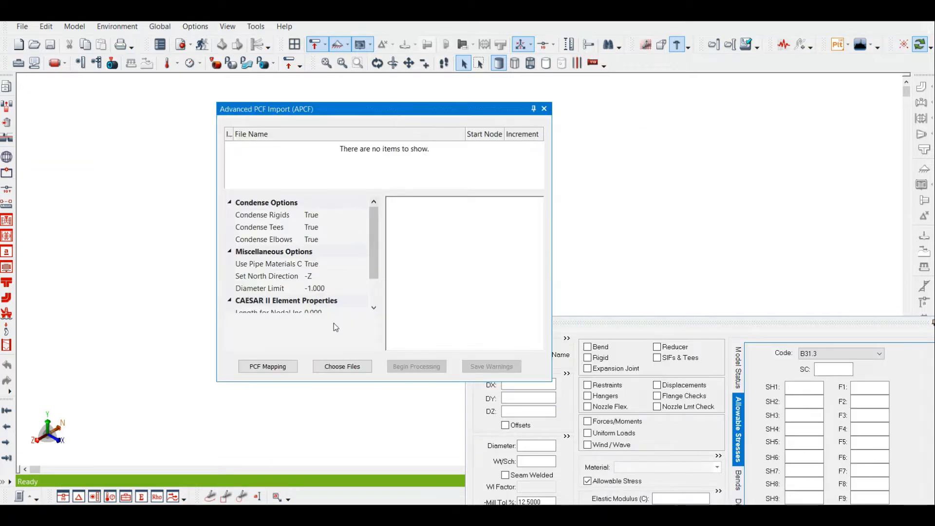
click(338, 370)
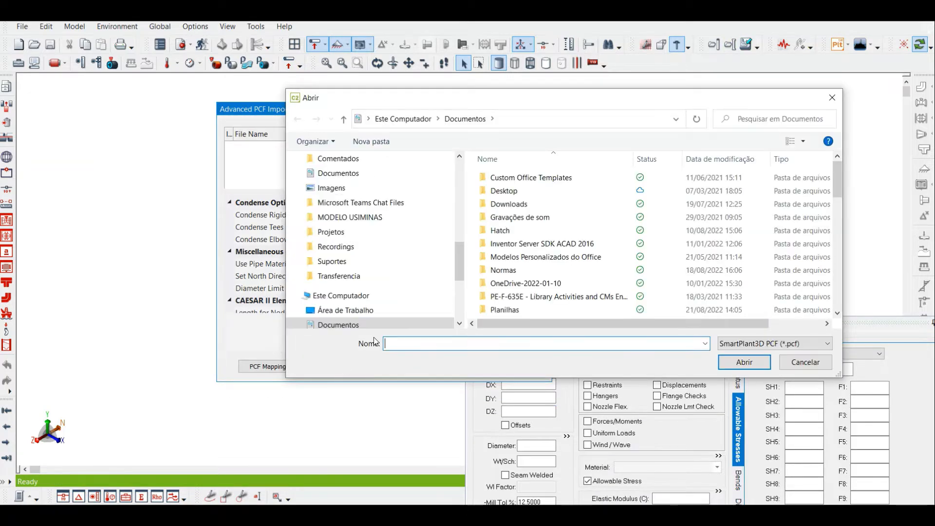
scroll(360, 205, up, 3)
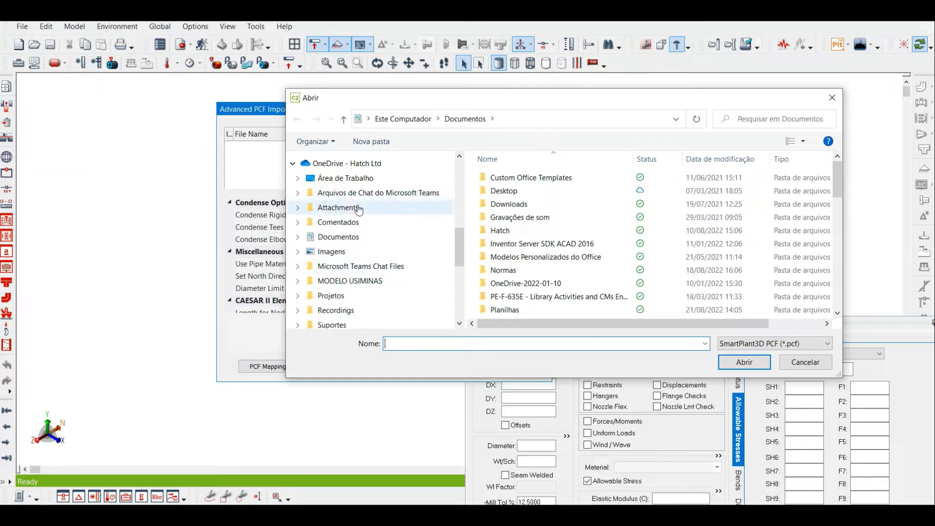
click(356, 237)
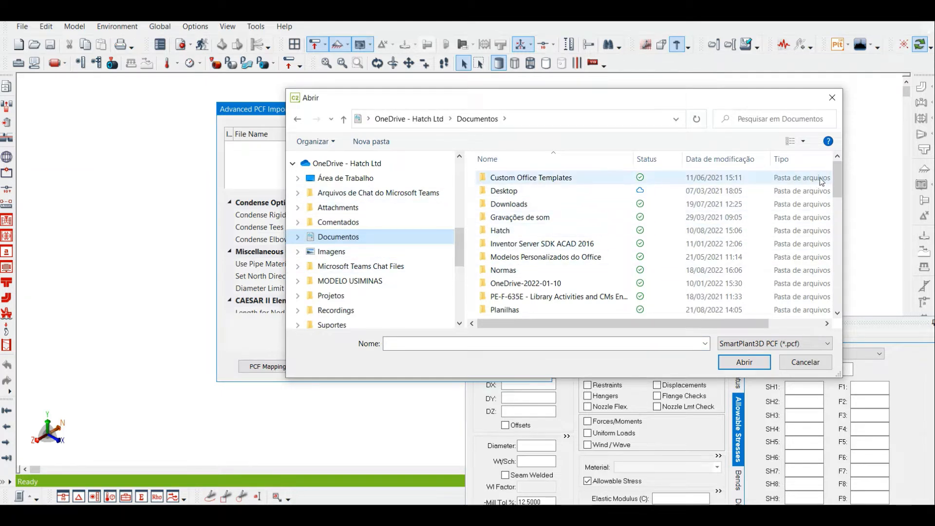
drag(836, 178, 695, 161)
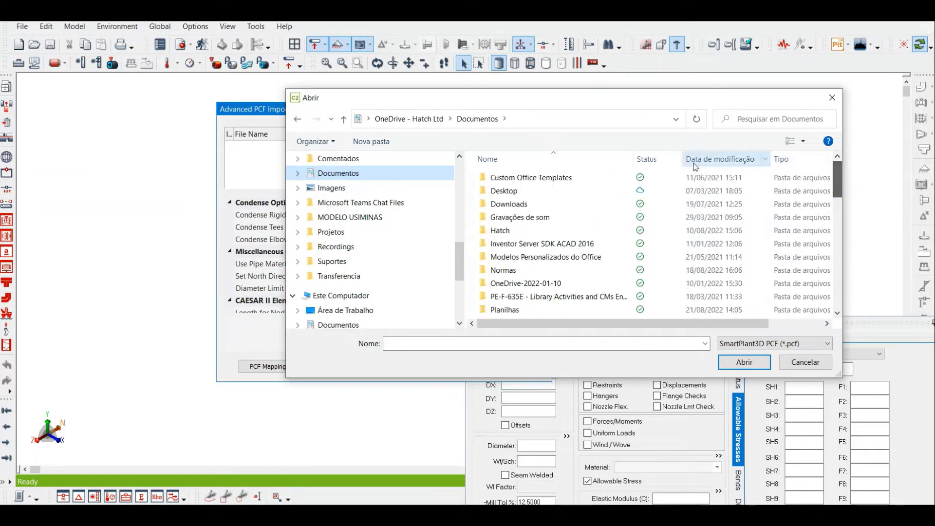
scroll(450, 245, up, 8)
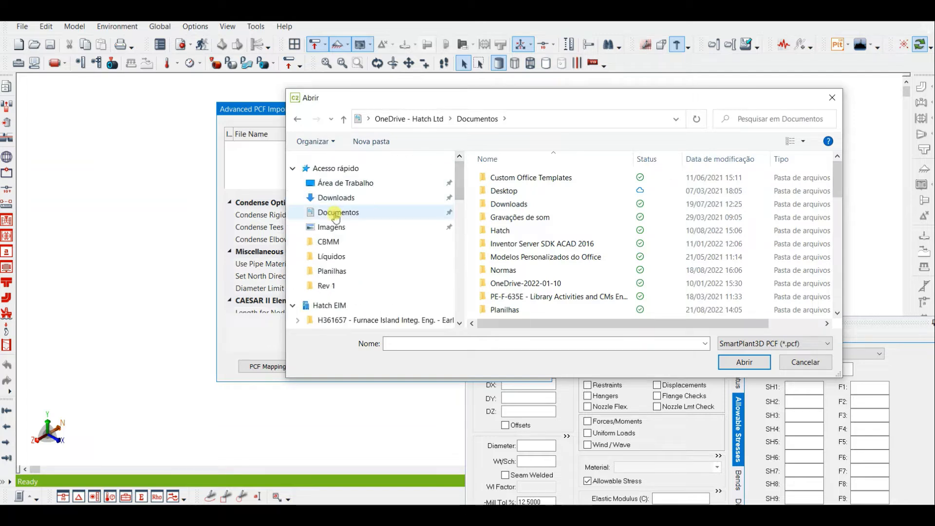
click(338, 213)
click(522, 243)
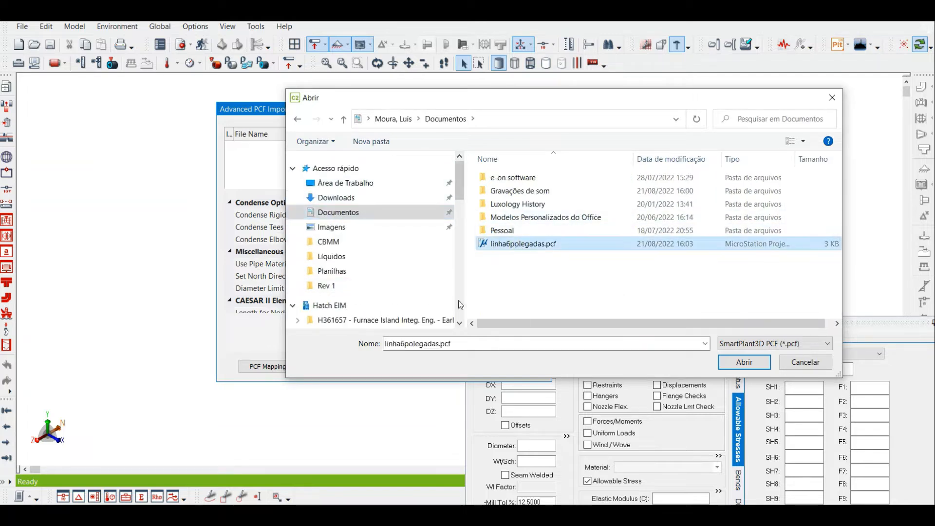
click(733, 363)
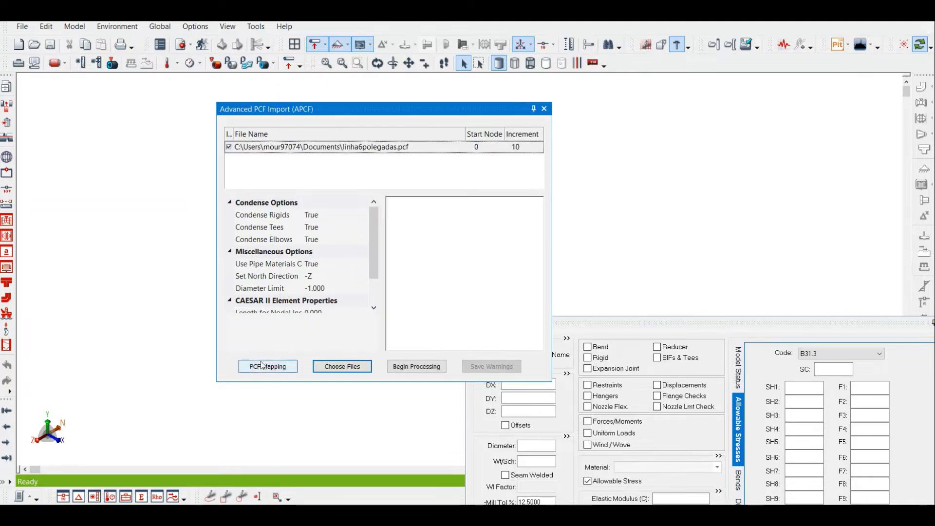
click(433, 368)
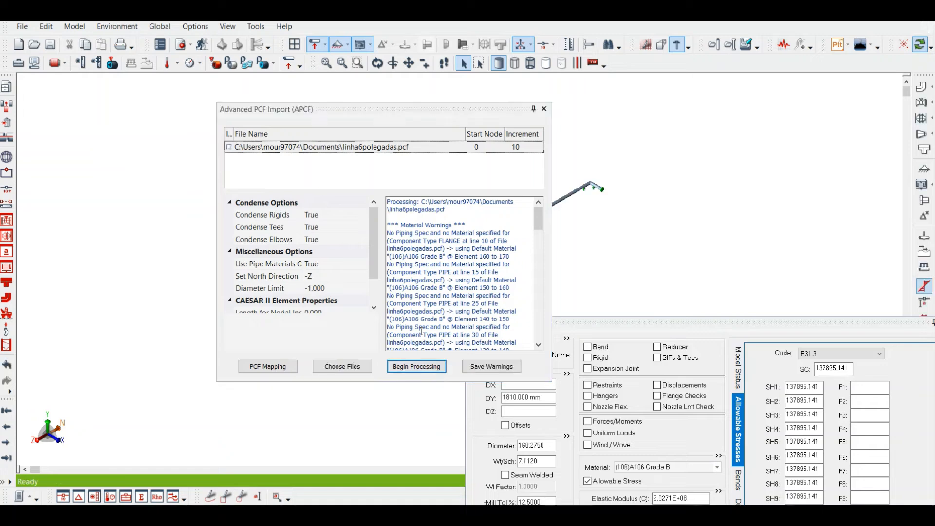
click(544, 108)
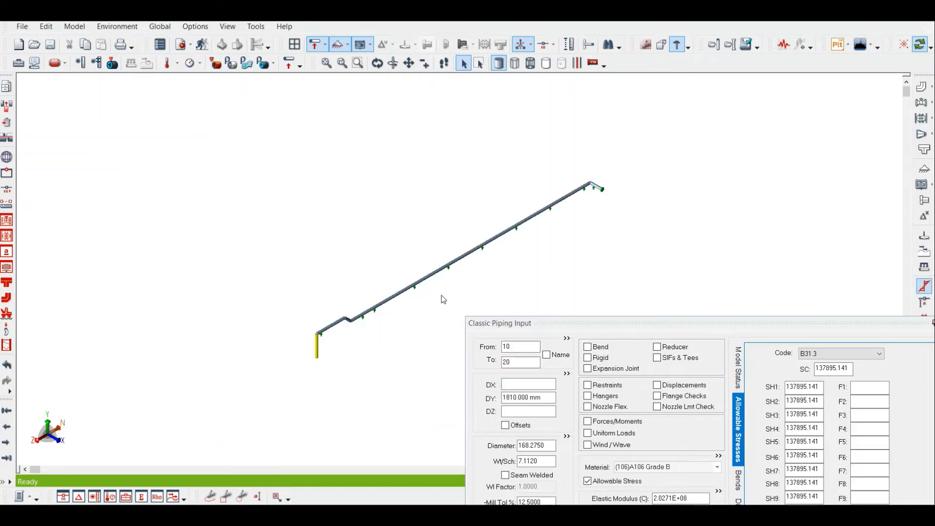
Add long-radius bends to elements 10-20, 30-40 and 40-50 at the riser and the offset
scroll(380, 351, up, 4)
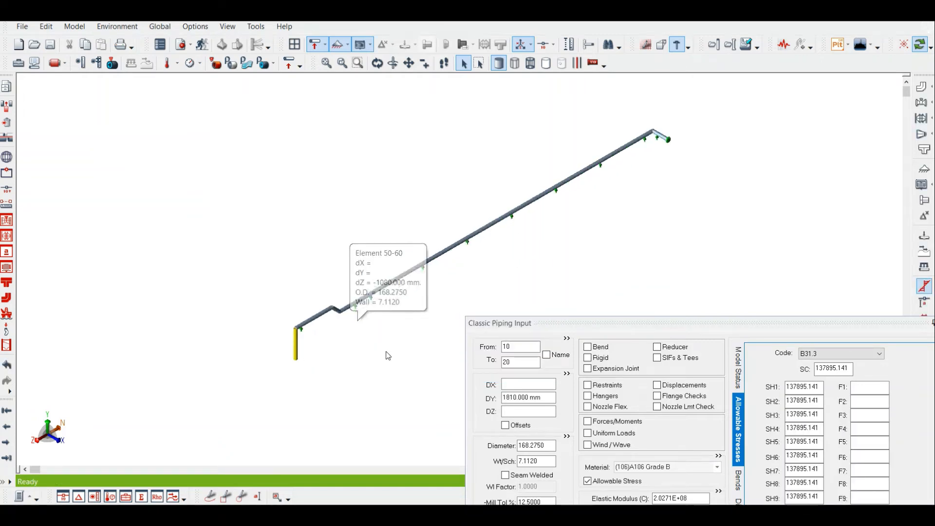
click(588, 347)
scroll(346, 324, up, 3)
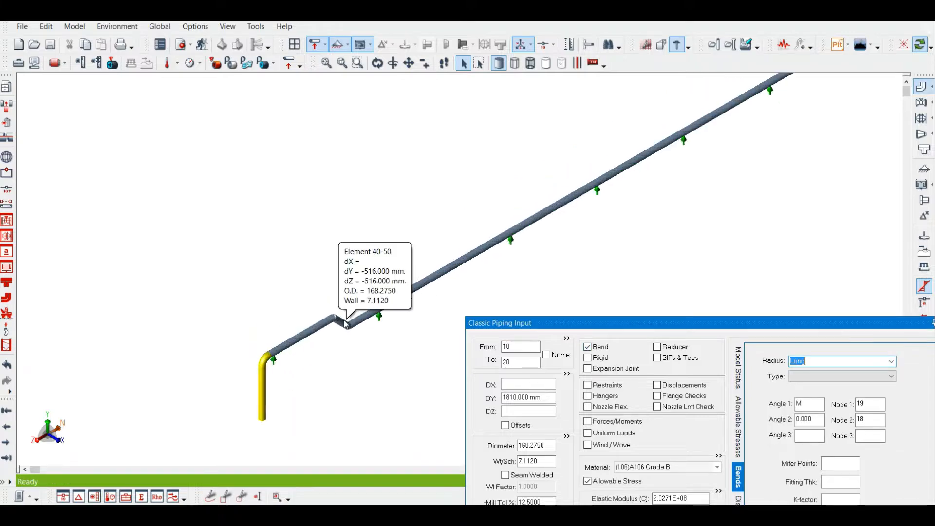
click(342, 321)
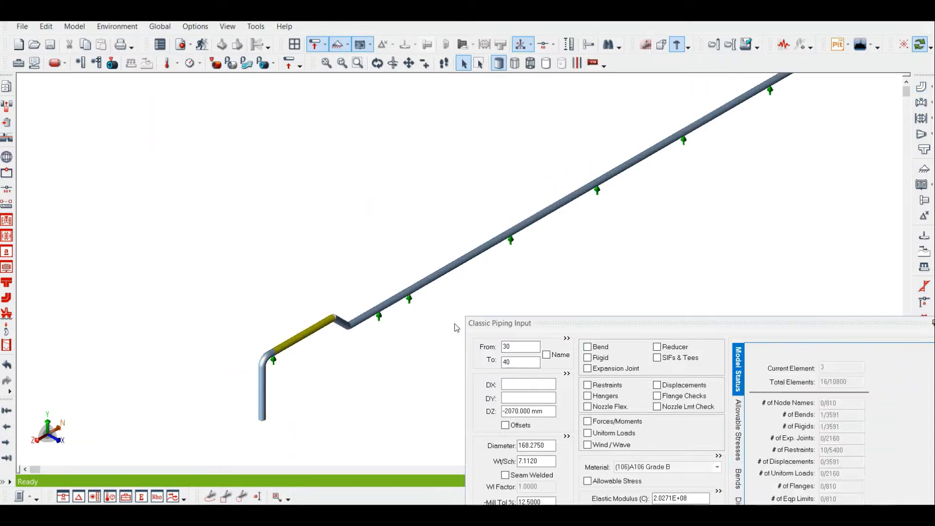
click(588, 347)
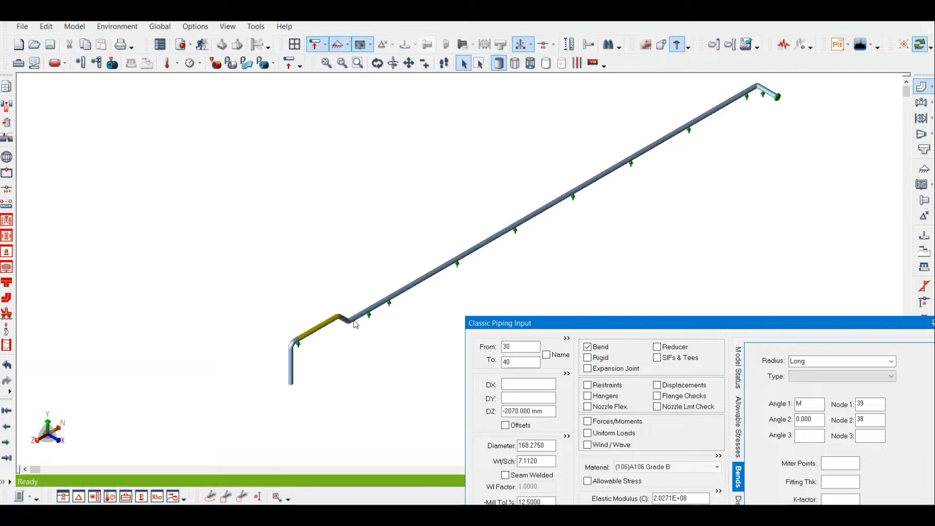
scroll(356, 325, up, 3)
click(334, 319)
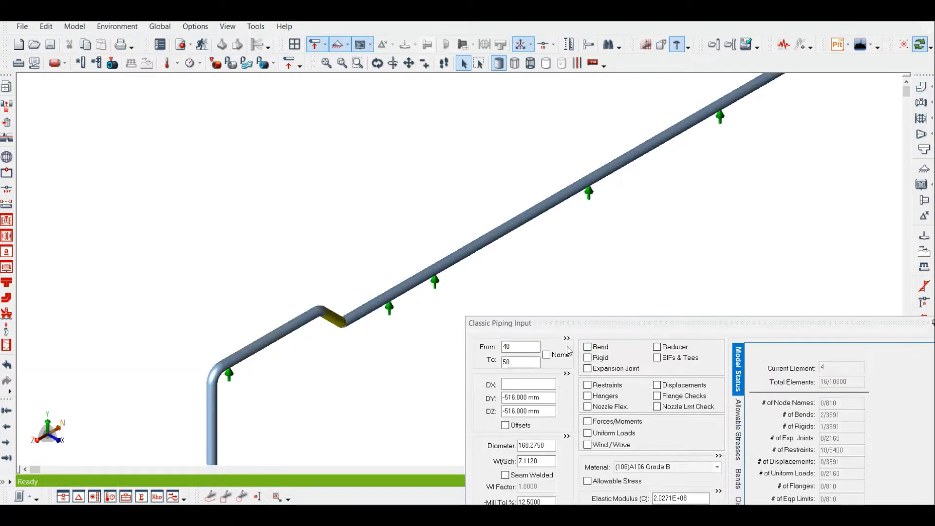
click(588, 347)
Add a long-radius bend to element 130-140 at the flanged end of the line
drag(632, 246, 545, 280)
scroll(507, 232, up, 3)
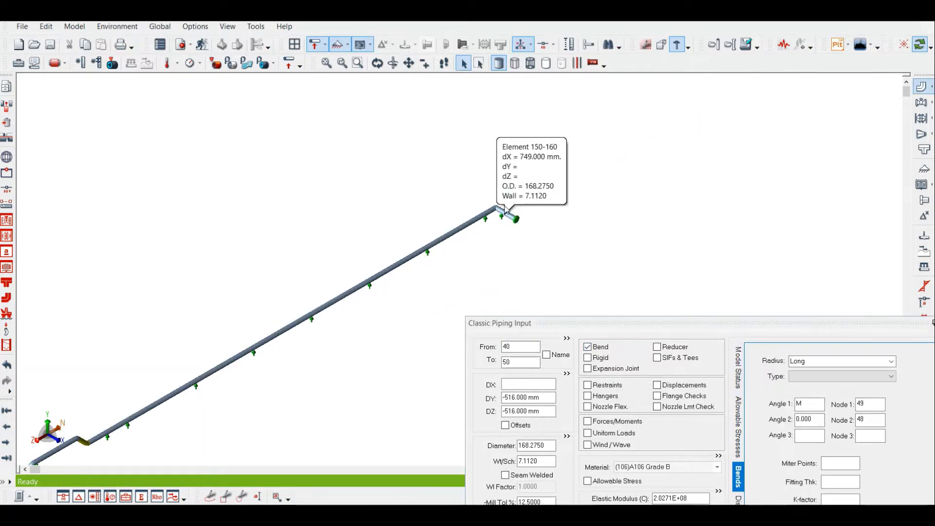
scroll(499, 201, up, 3)
click(487, 217)
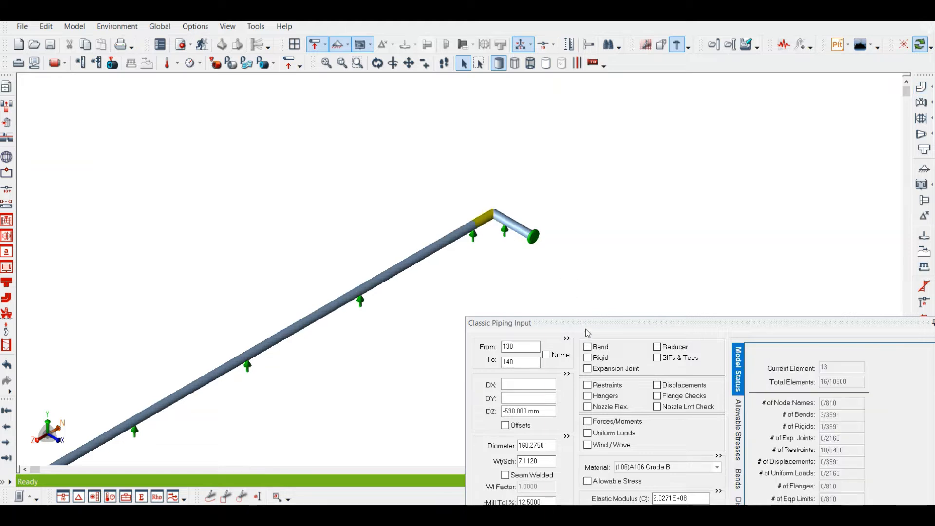
click(588, 348)
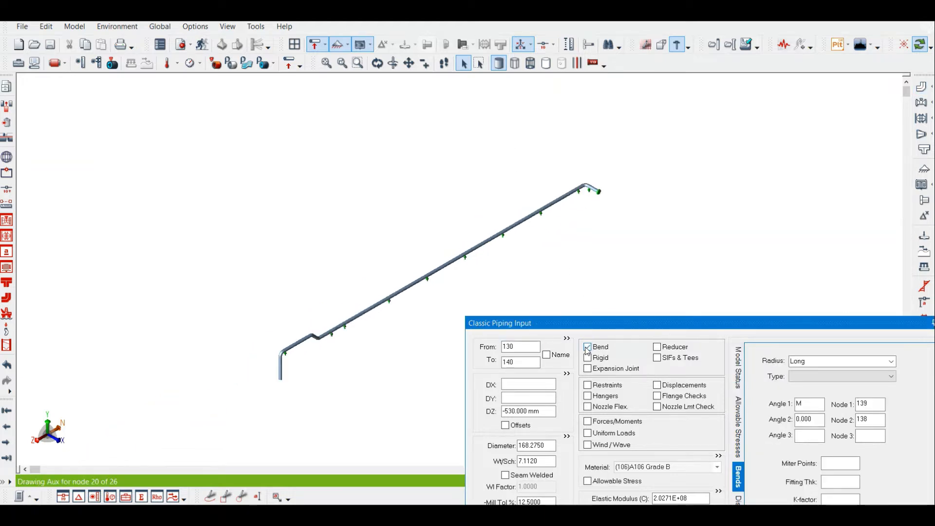
Examine the bends, supports and end flange along the whole imported pipeline
drag(538, 279, 496, 212)
scroll(373, 246, up, 3)
drag(511, 257, 447, 330)
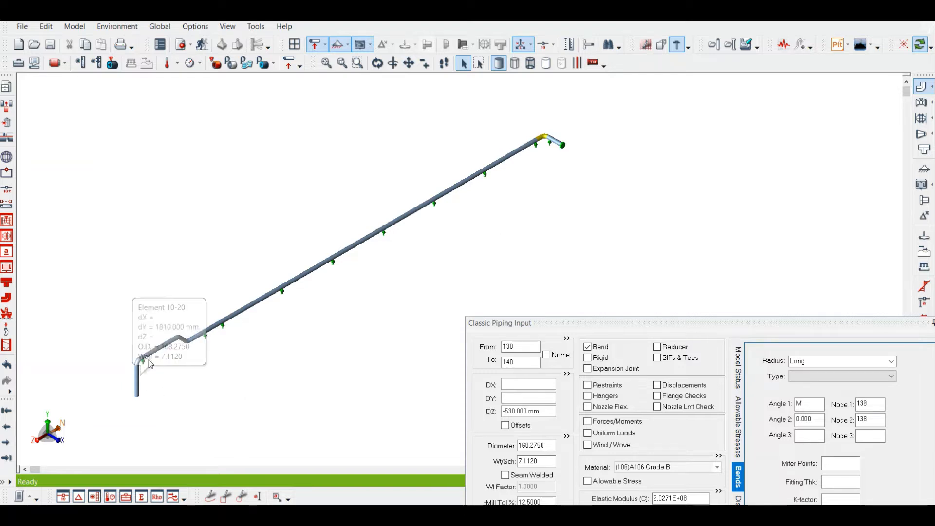
scroll(160, 353, up, 2)
scroll(261, 322, down, 1)
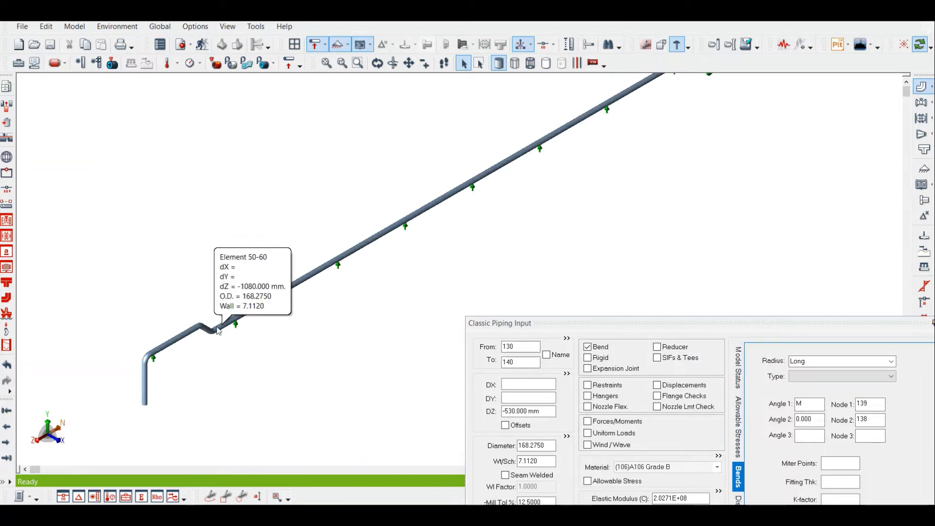
scroll(426, 227, down, 2)
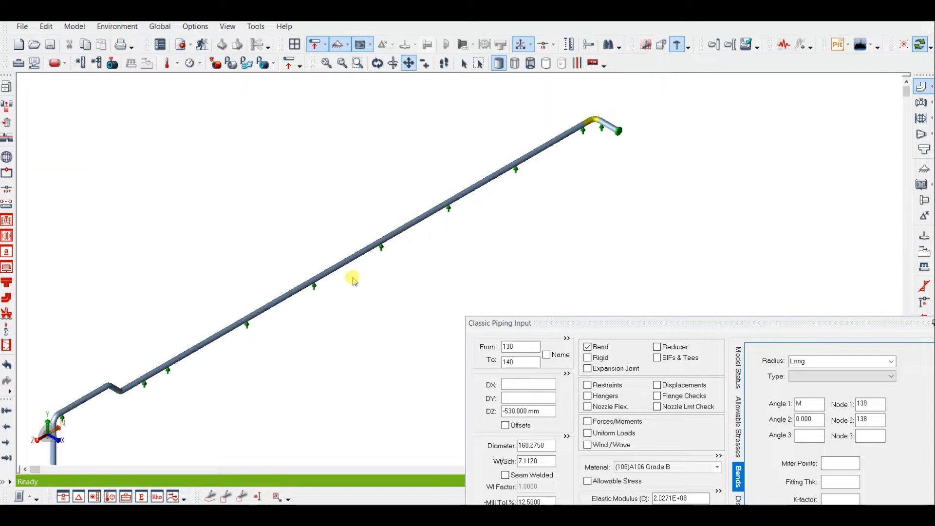
scroll(570, 167, up, 4)
scroll(558, 170, down, 3)
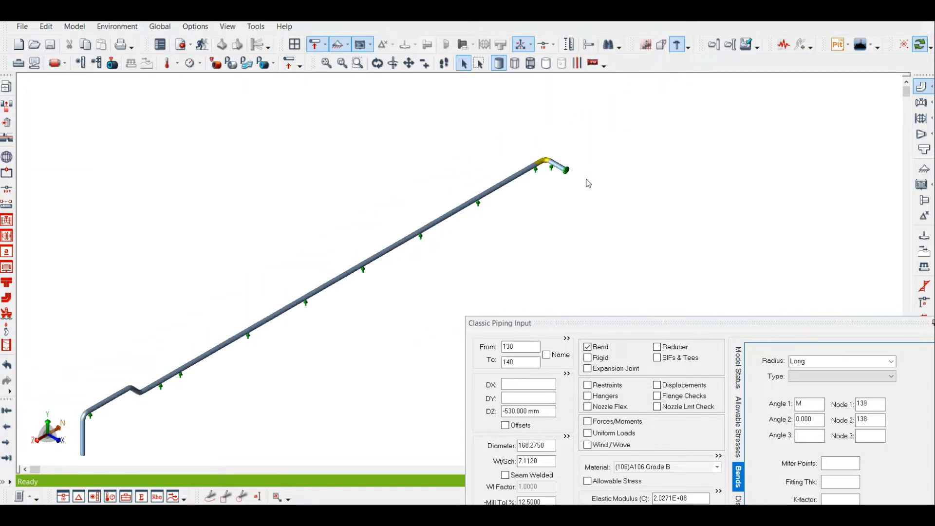
scroll(516, 251, down, 1)
scroll(532, 203, up, 2)
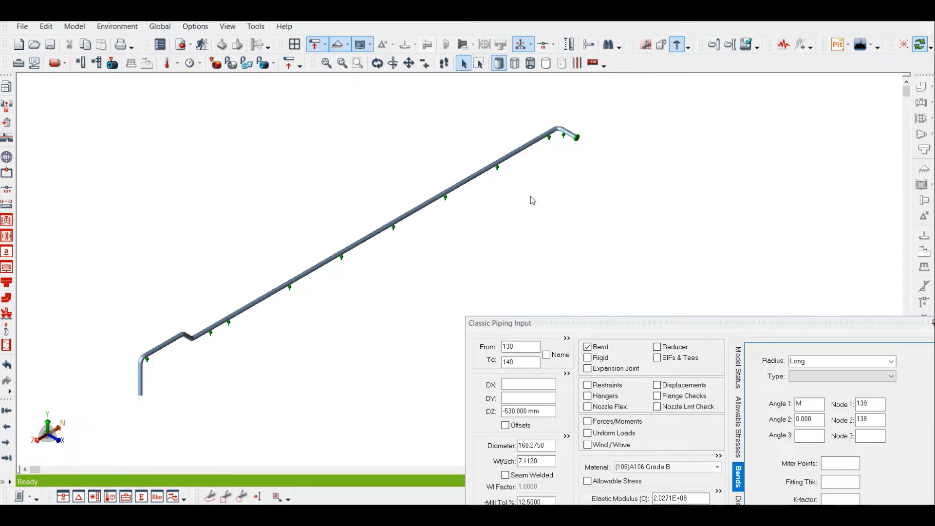
scroll(579, 139, up, 1)
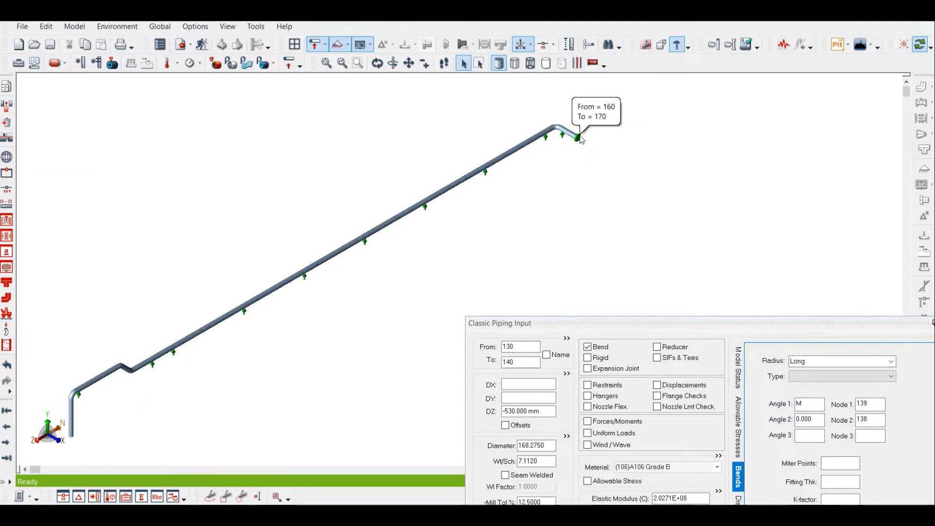
scroll(580, 138, up, 2)
drag(500, 206, 591, 175)
scroll(592, 175, down, 1)
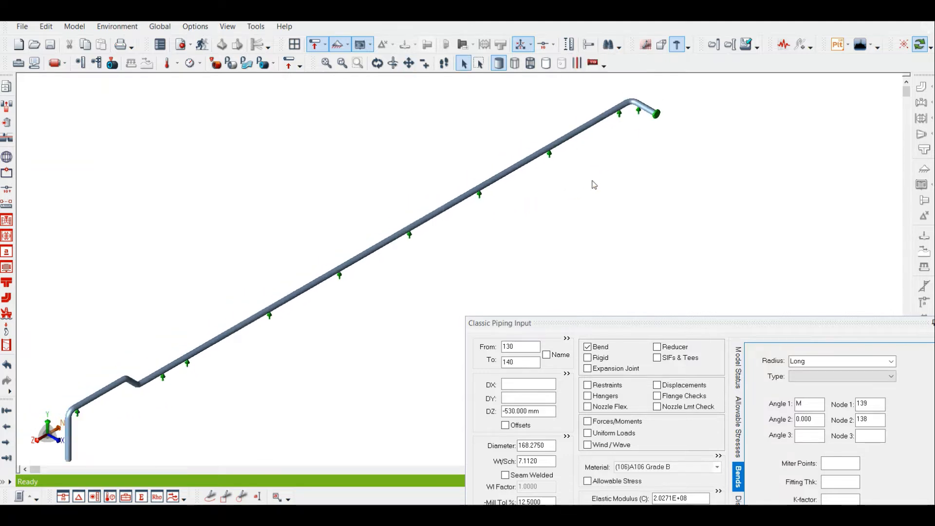
Save the current piping job
click(54, 50)
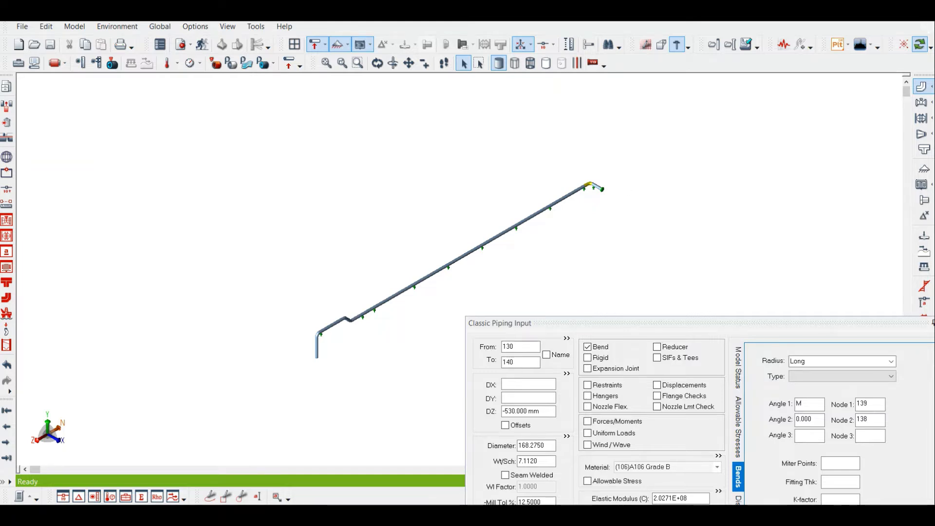
mouse_move(577, 515)
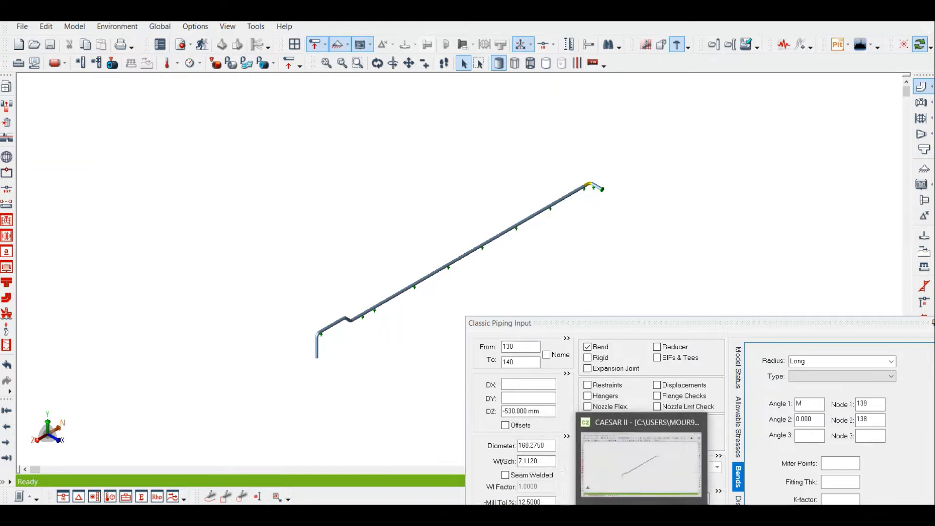
Exit the piping input and start the Data Export Wizard, advancing to its input and output file settings
click(22, 27)
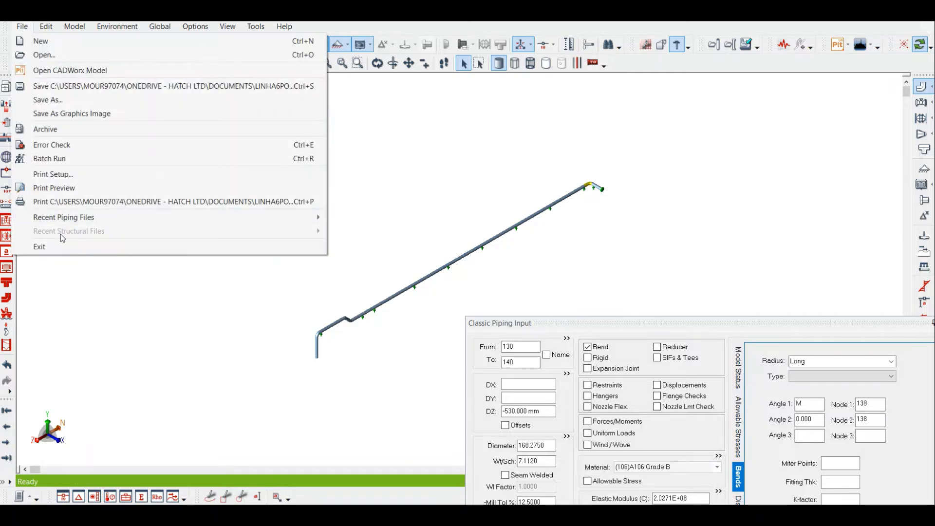
click(60, 245)
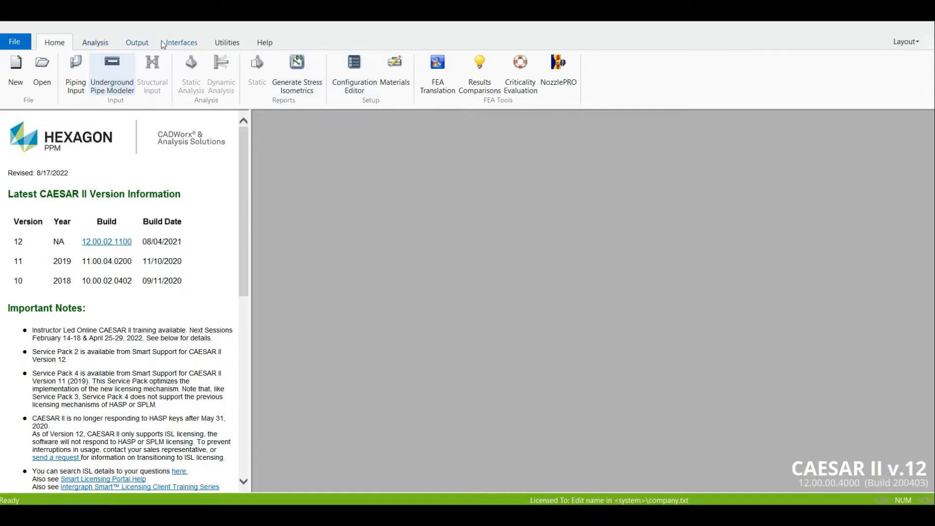
click(136, 44)
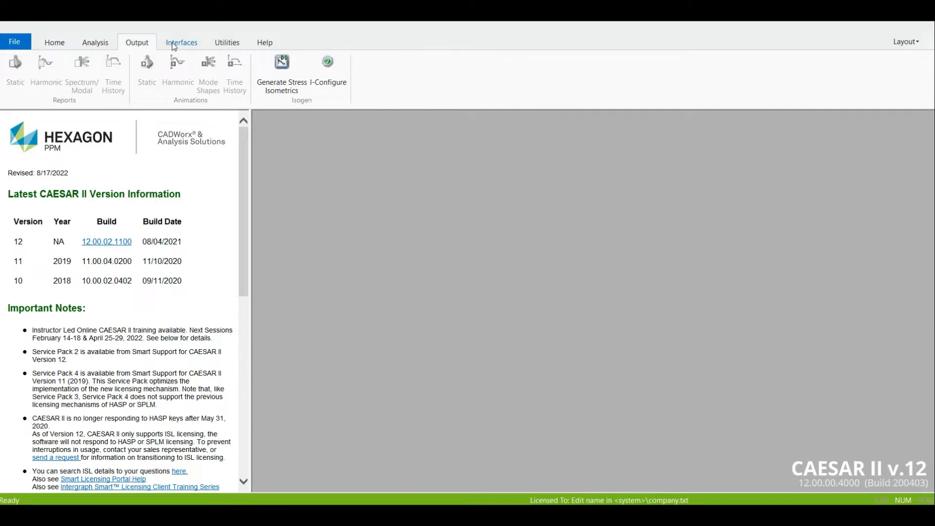
click(173, 44)
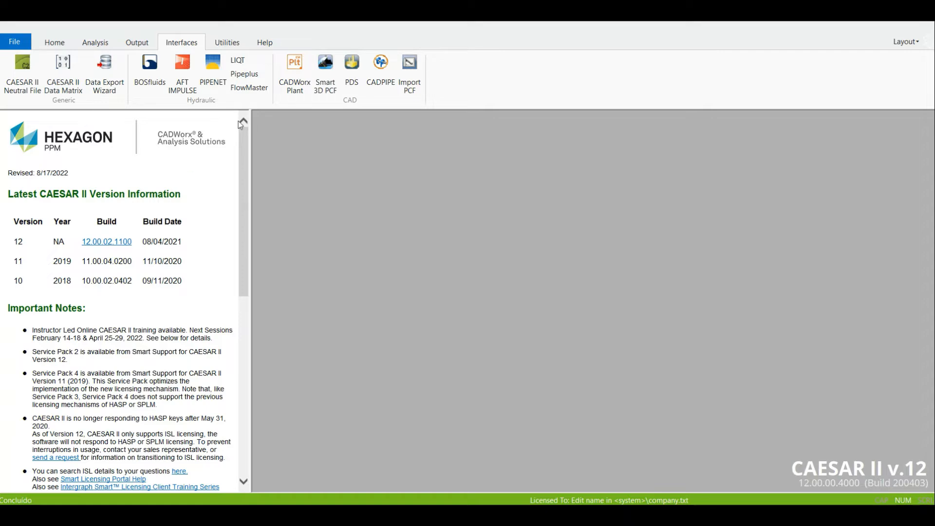
click(105, 73)
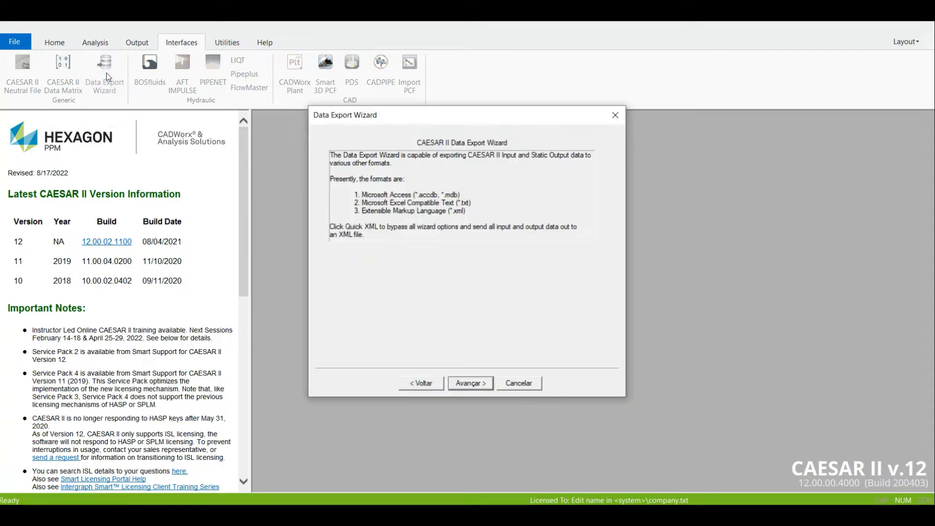
click(479, 382)
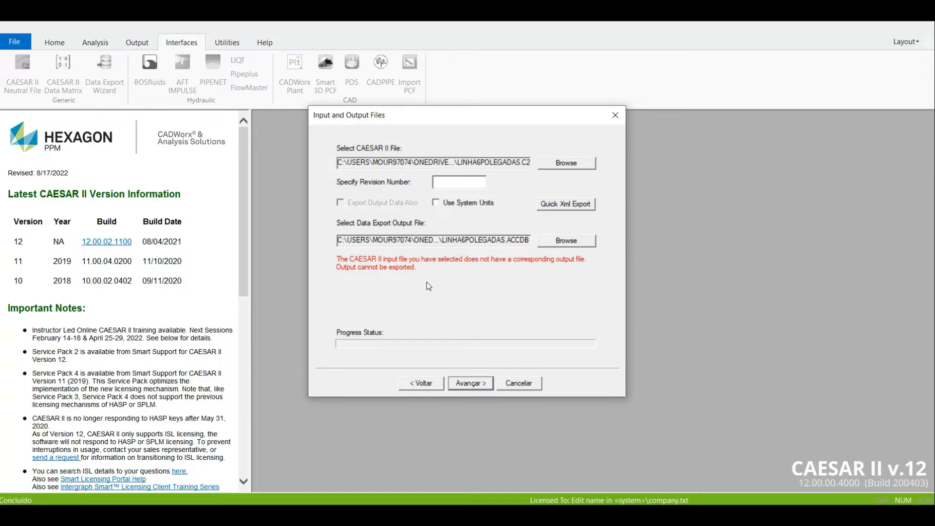
Set the data export output to LINHA6POLEGADAS.txt in the Documentos folder, as Microsoft Excel Compatible Text
click(566, 241)
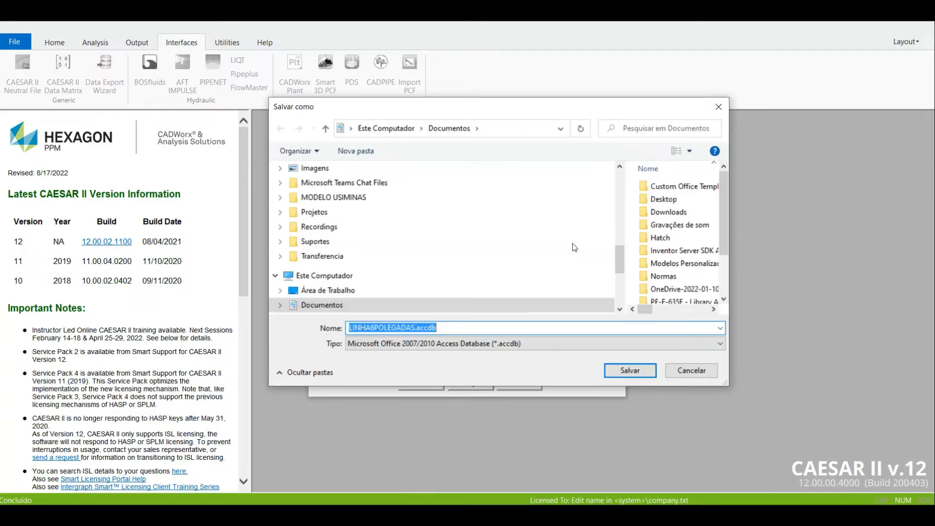
click(568, 344)
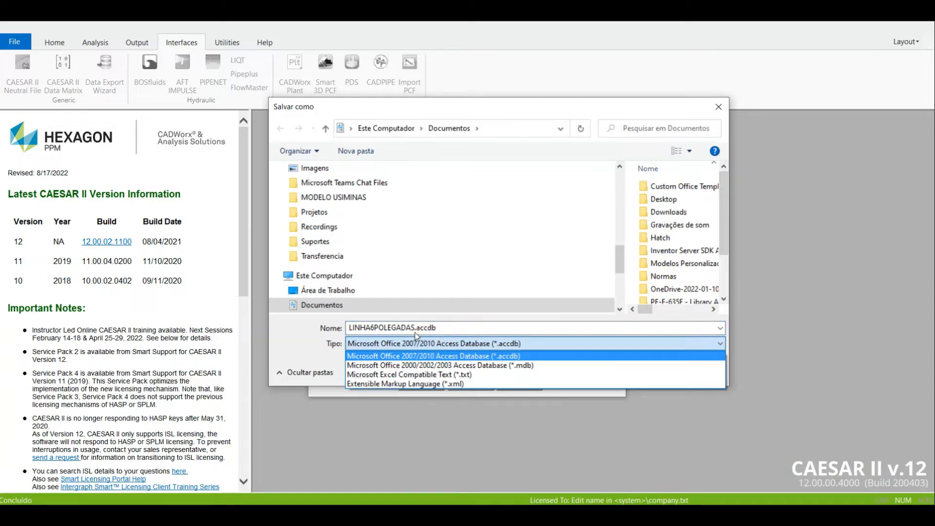
click(446, 374)
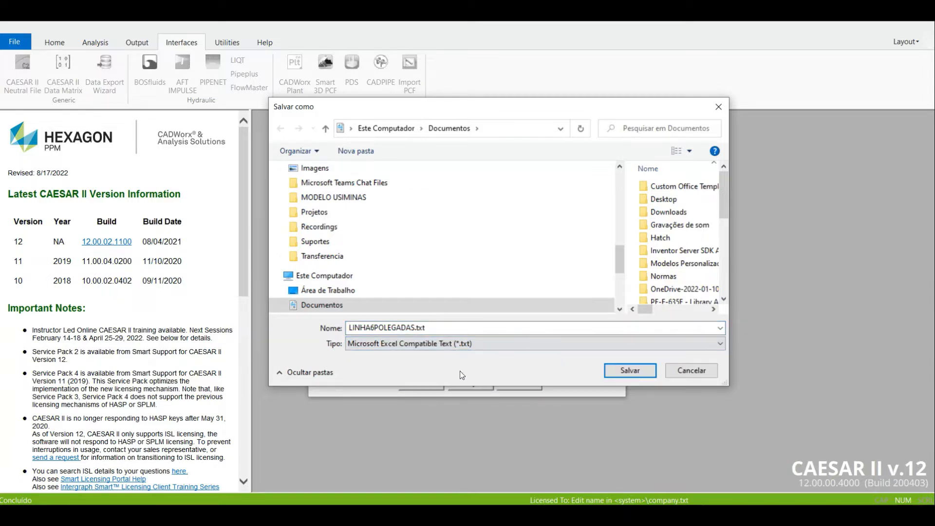
drag(620, 260, 621, 178)
click(353, 223)
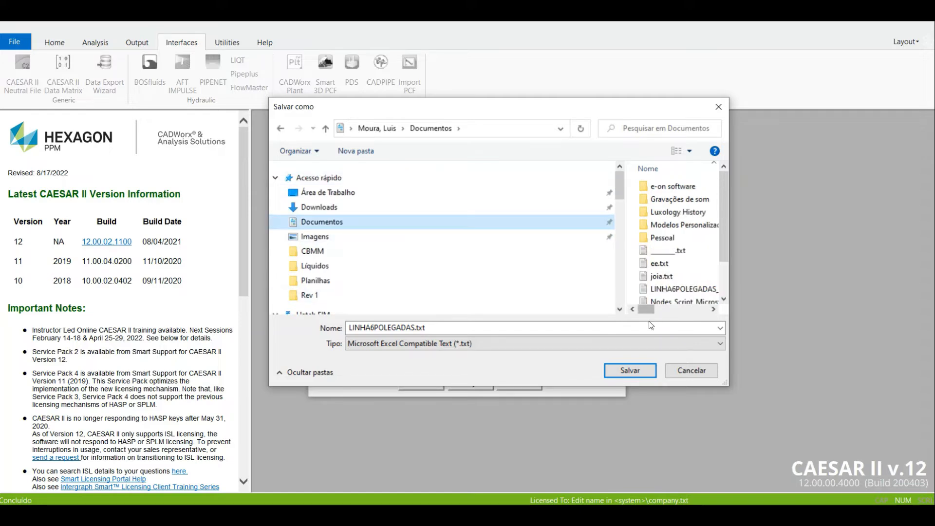
click(636, 372)
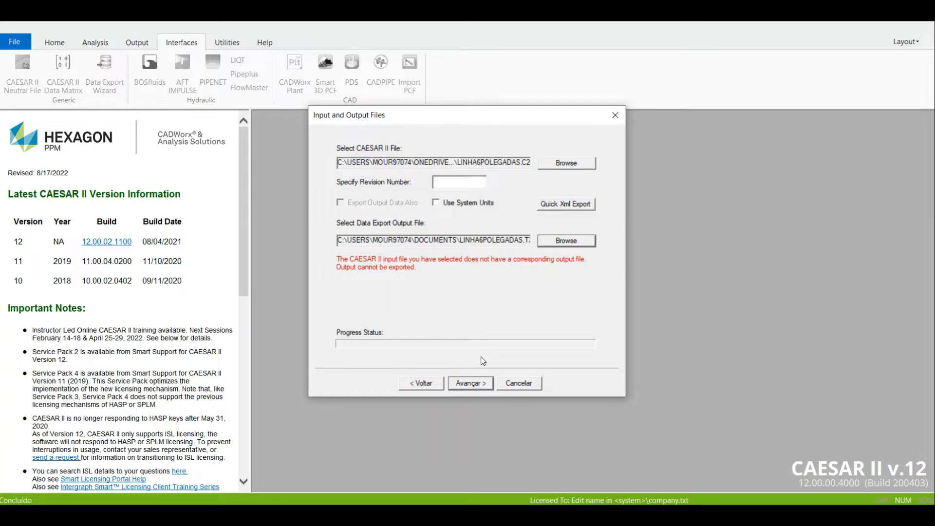
Export only the Elements and Restraints input data and open the created text file
click(472, 380)
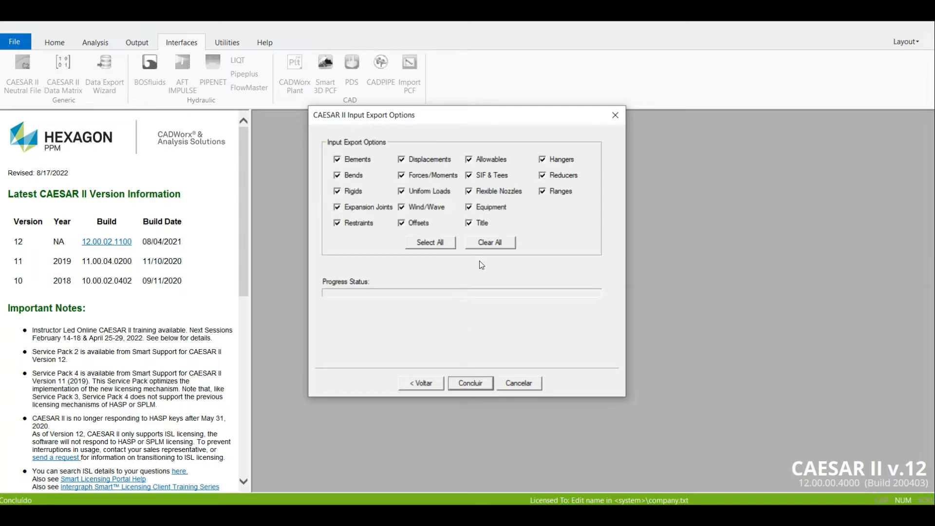
click(489, 243)
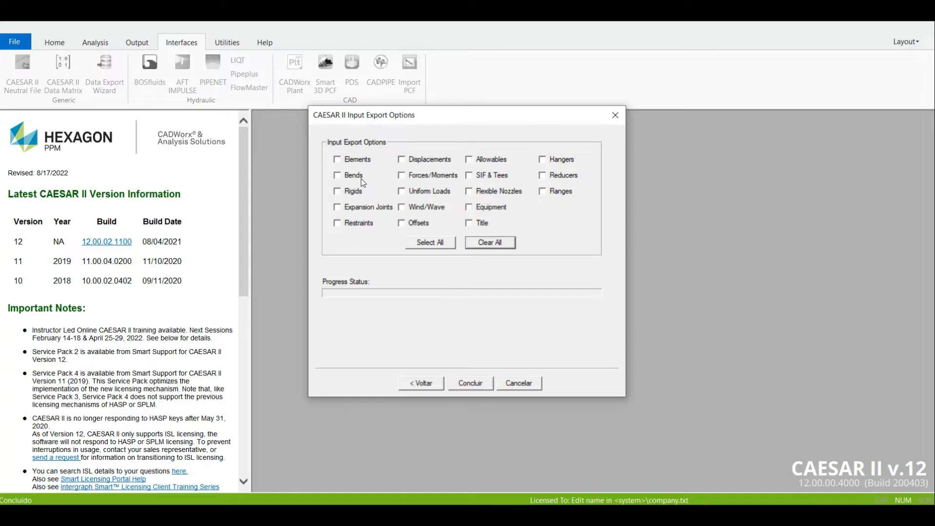
click(348, 161)
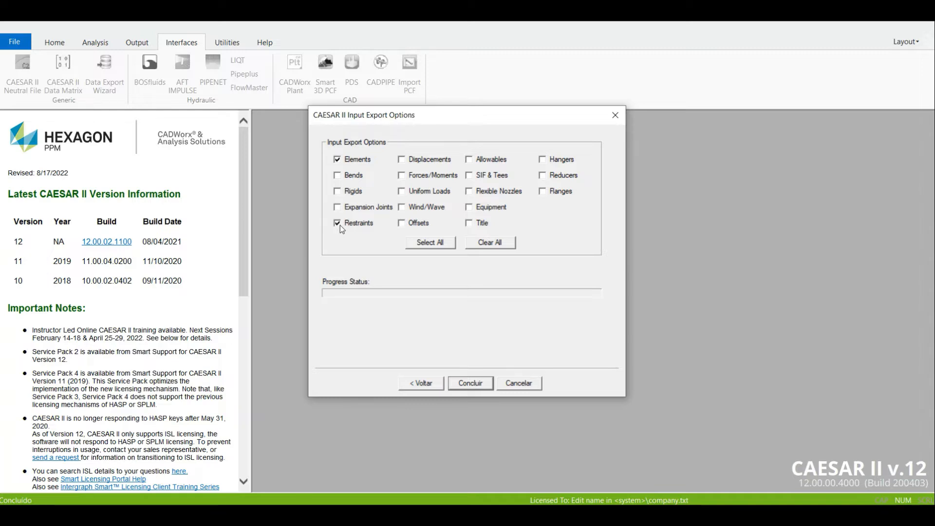
click(470, 383)
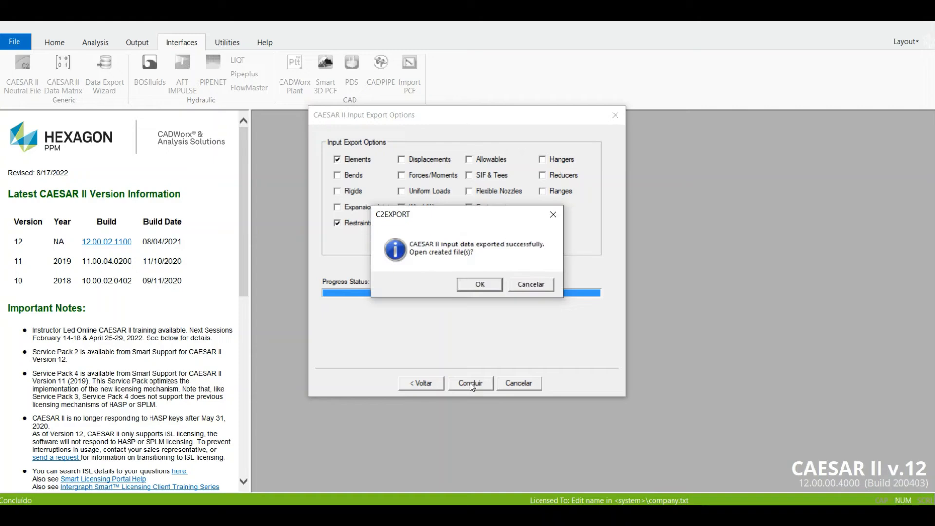
click(478, 285)
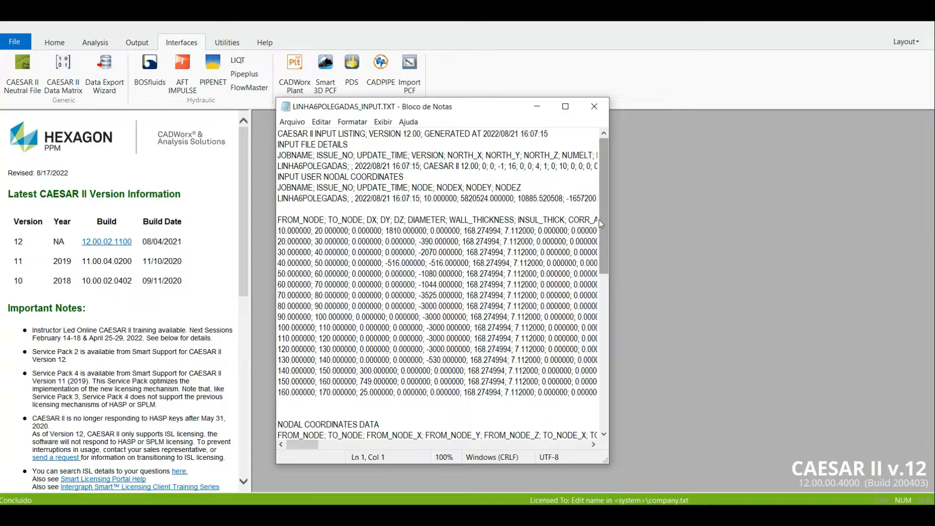
Review the element, nodal coordinate and restraint data in LINHA6POLEGADAS_INPUT.TXT, then save and close the file
drag(604, 223, 609, 200)
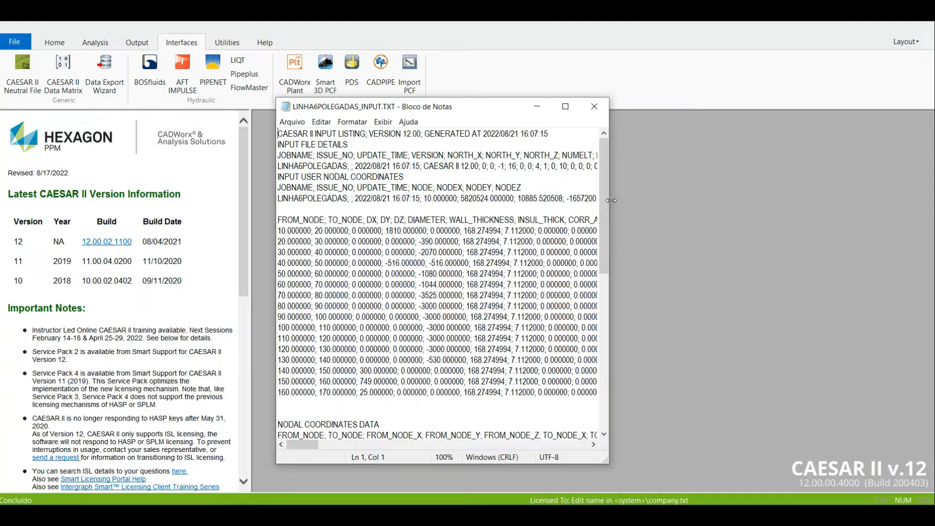
drag(602, 214, 609, 399)
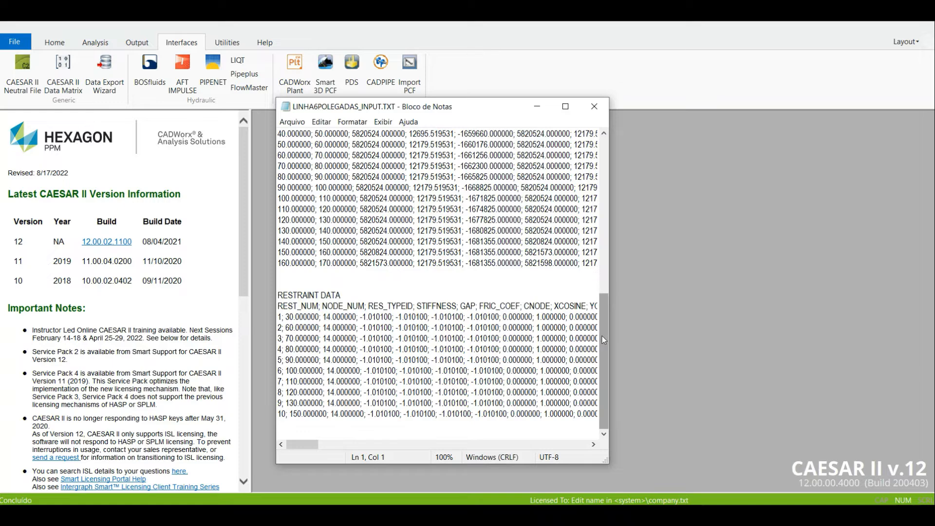
drag(606, 340, 599, 171)
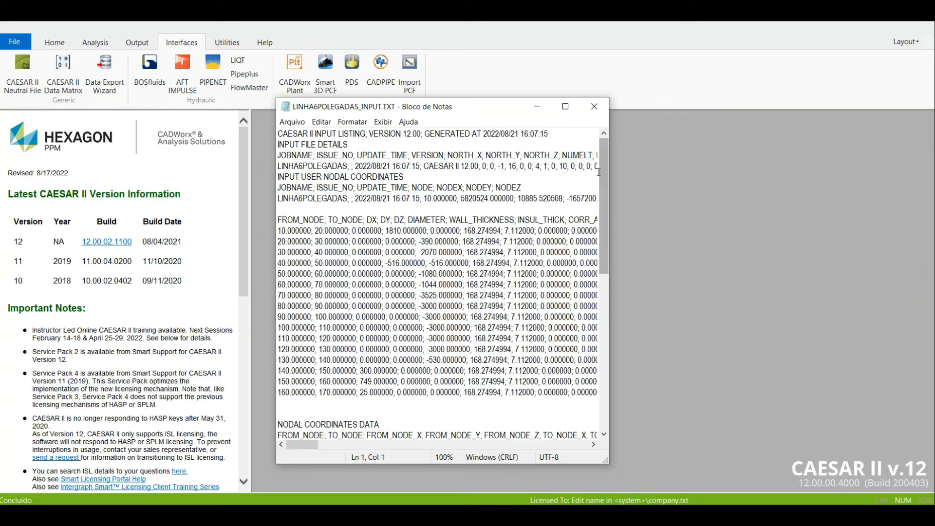
click(292, 122)
click(309, 171)
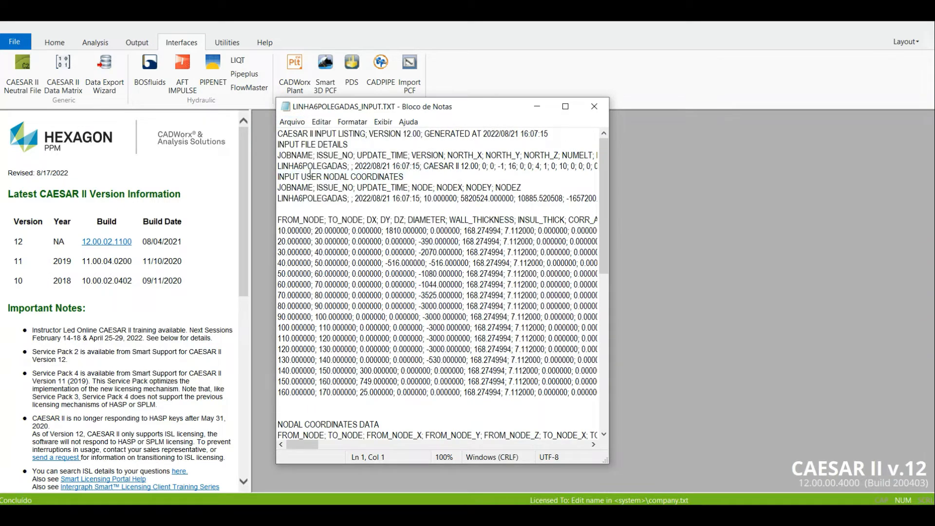
click(292, 122)
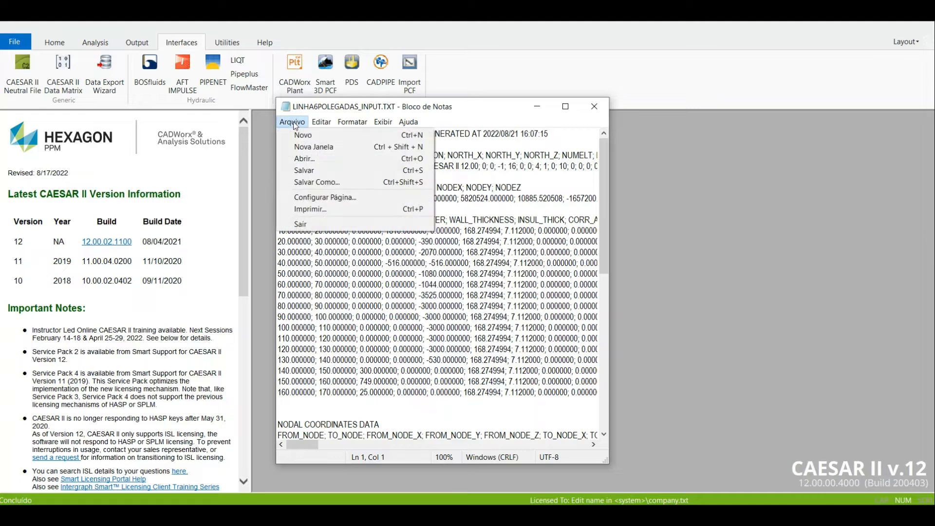
click(312, 172)
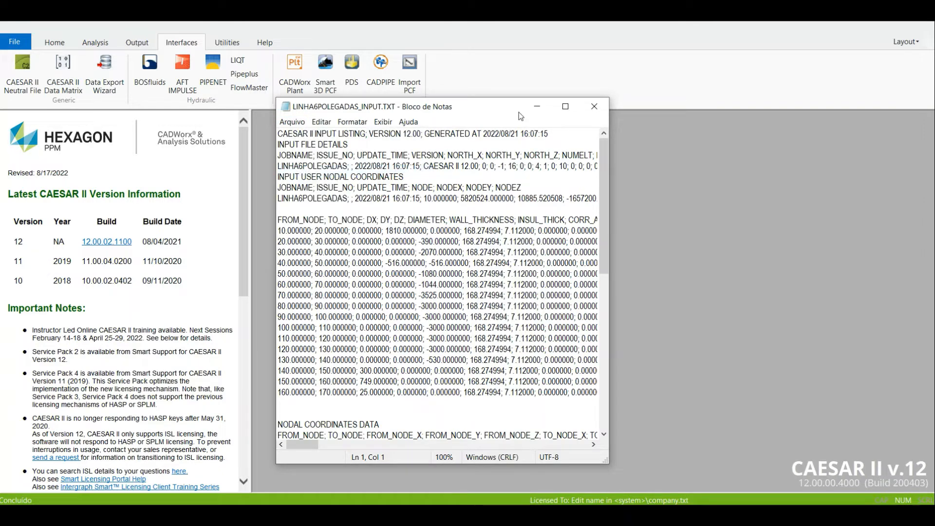
click(594, 107)
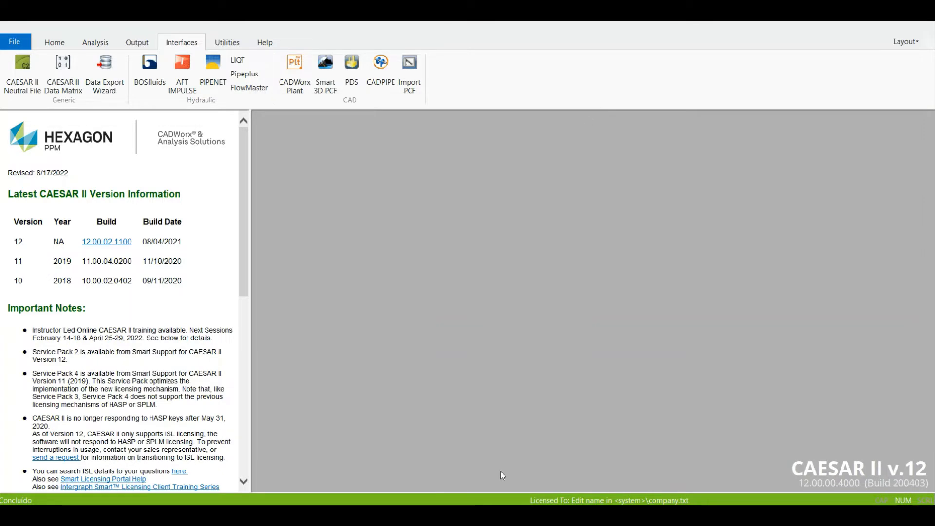
Switch to the Diagrama de Cargas_V2.0.xlsm workbook in Excel and import the node data from LINHA6POLEGADAS_INPUT.TXT
mouse_move(464, 515)
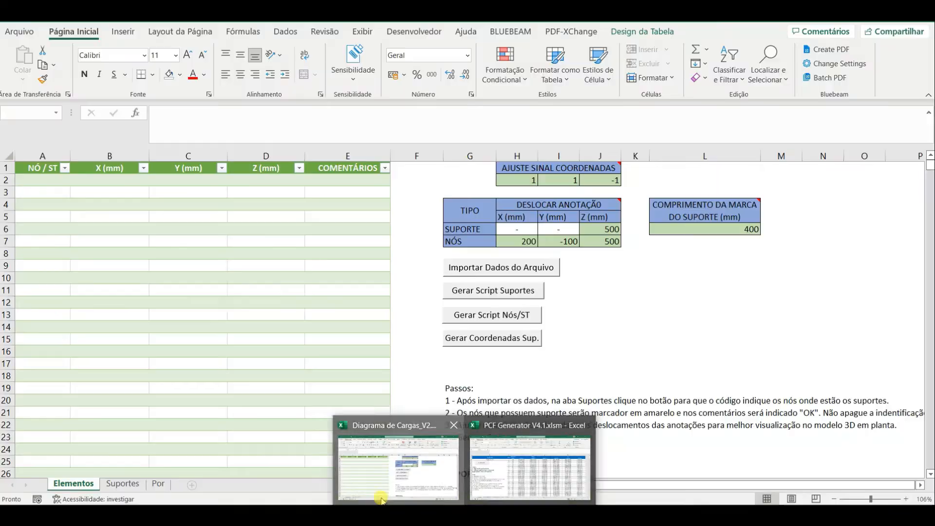
click(530, 467)
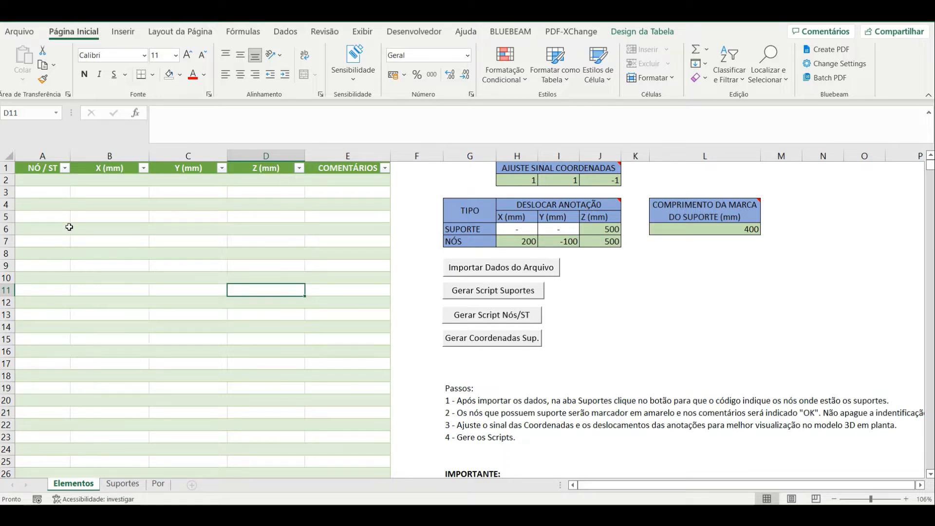
click(496, 275)
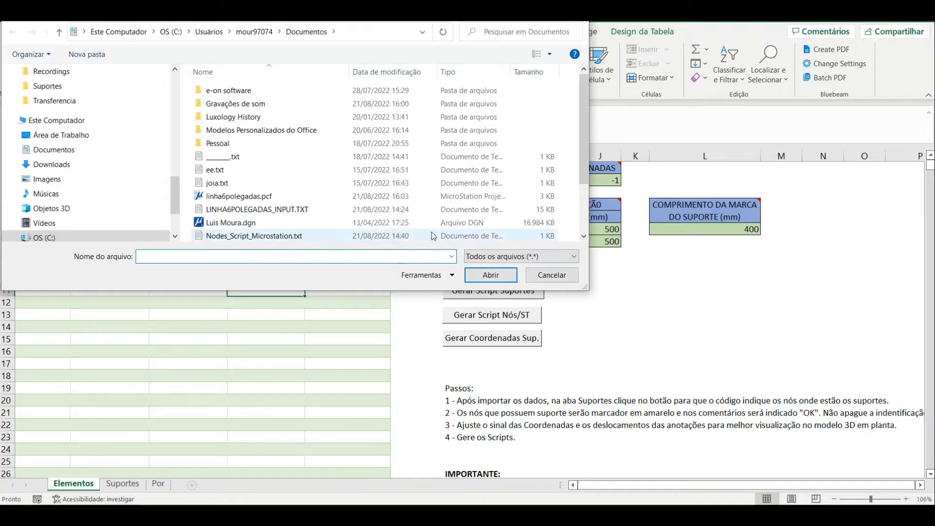
click(252, 210)
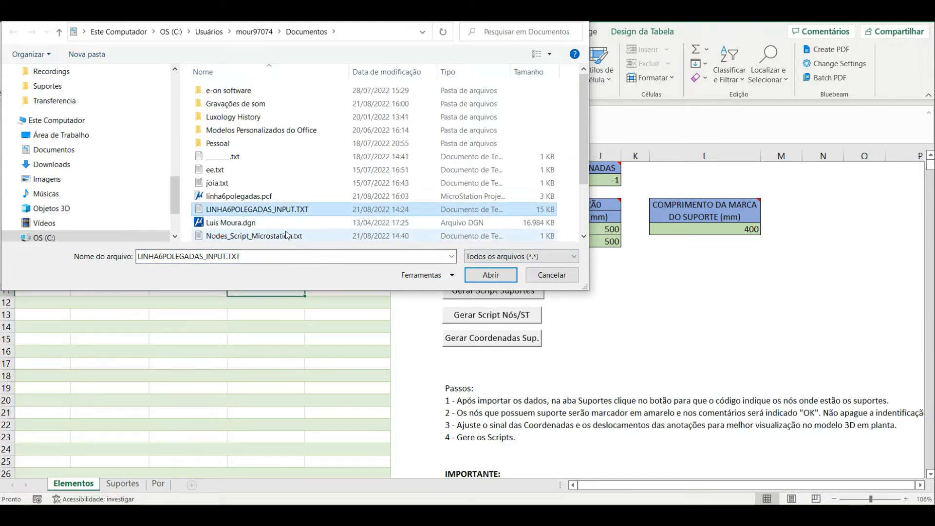
click(489, 275)
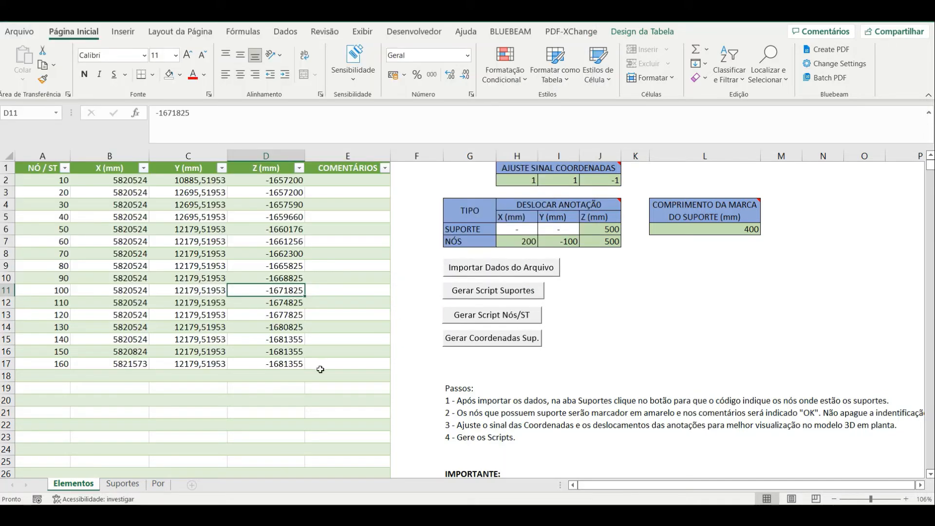
Check the workbook's instructions and the support nodes on the Suportes sheet, then run Selecionar Suportes to mark those nodes
click(344, 385)
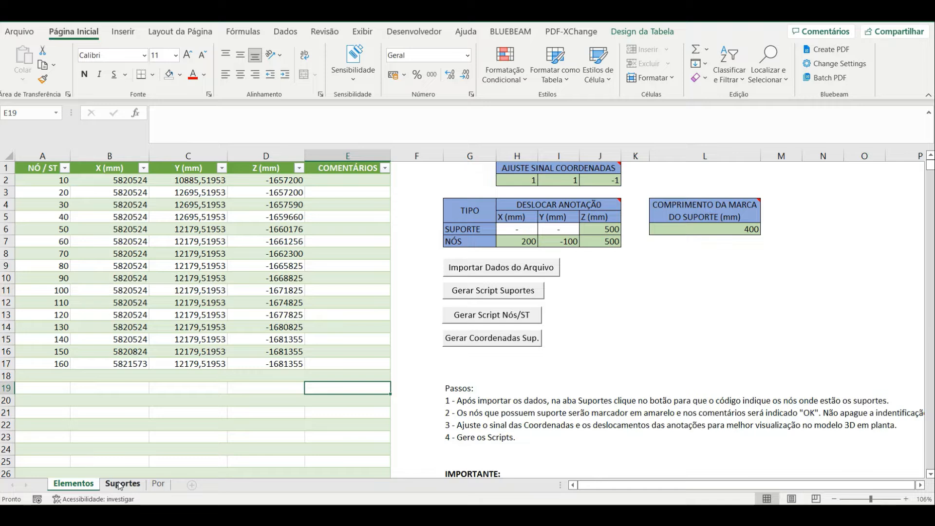
click(492, 391)
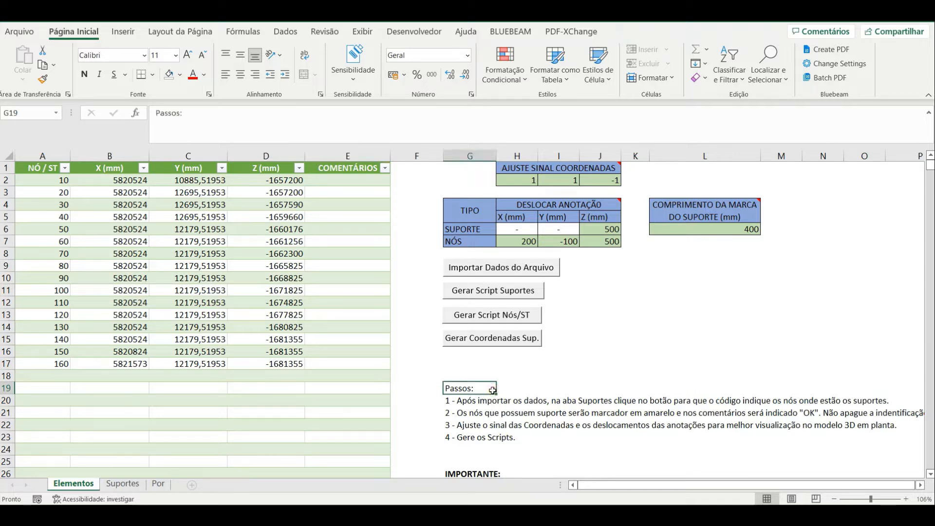
key(Down)
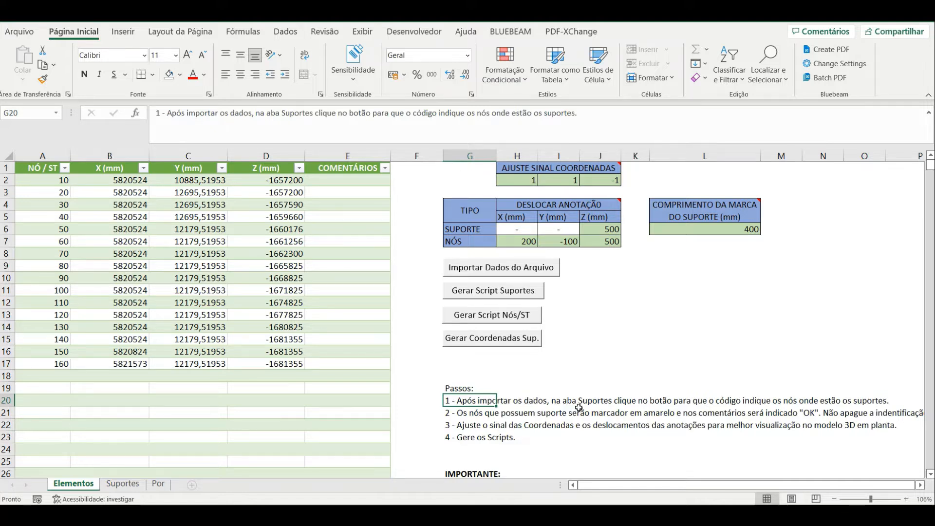
click(122, 484)
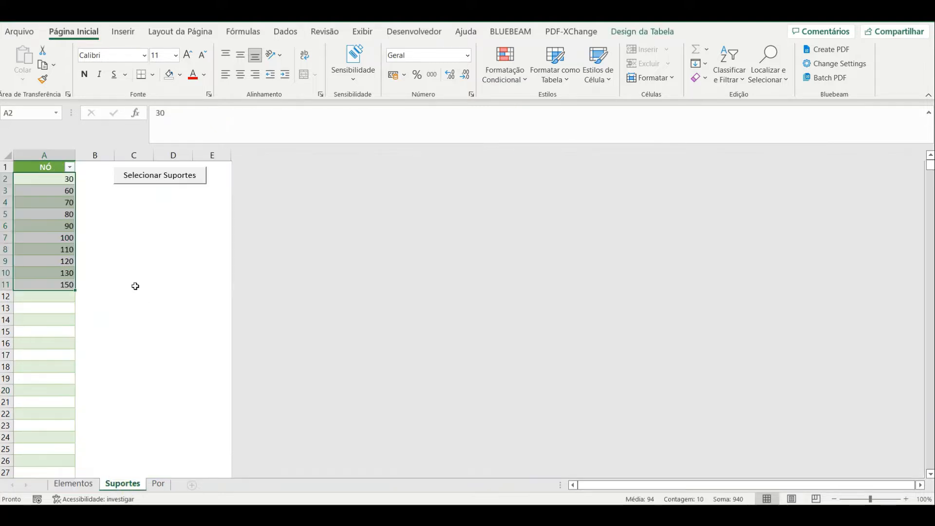
click(118, 237)
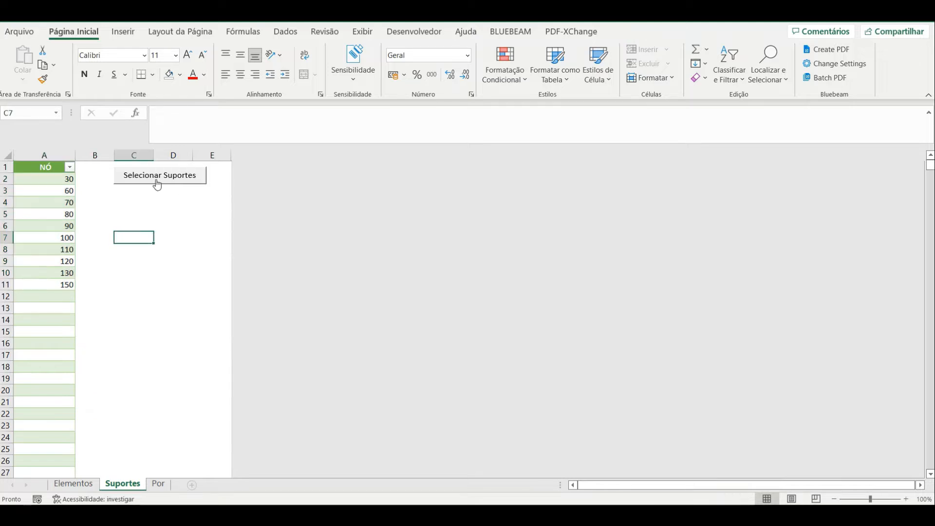
click(48, 178)
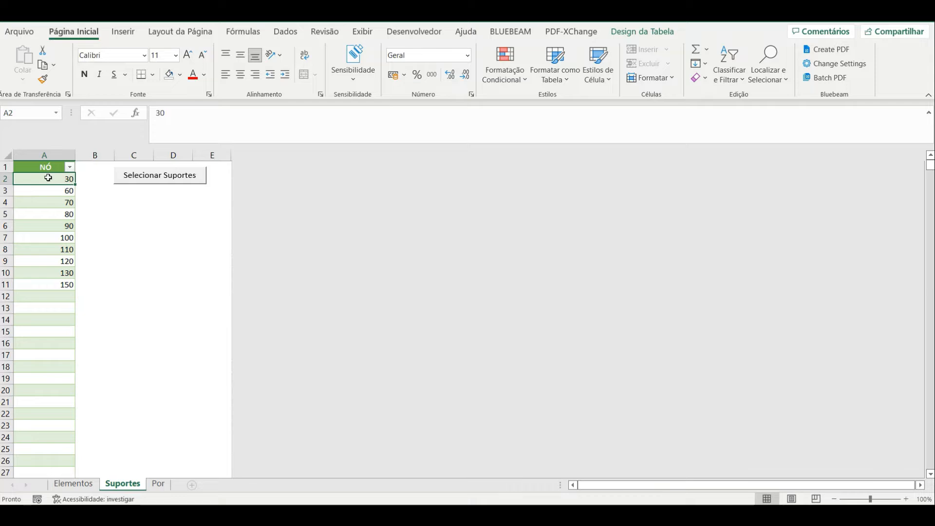
key(Down)
key(Down)
key(Down)
key(Down)
key(Down)
key(Down)
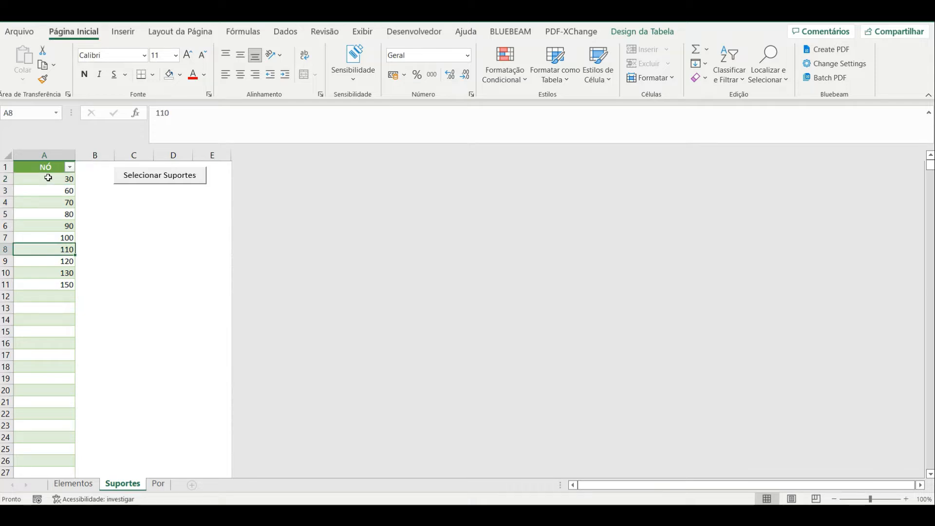
click(147, 178)
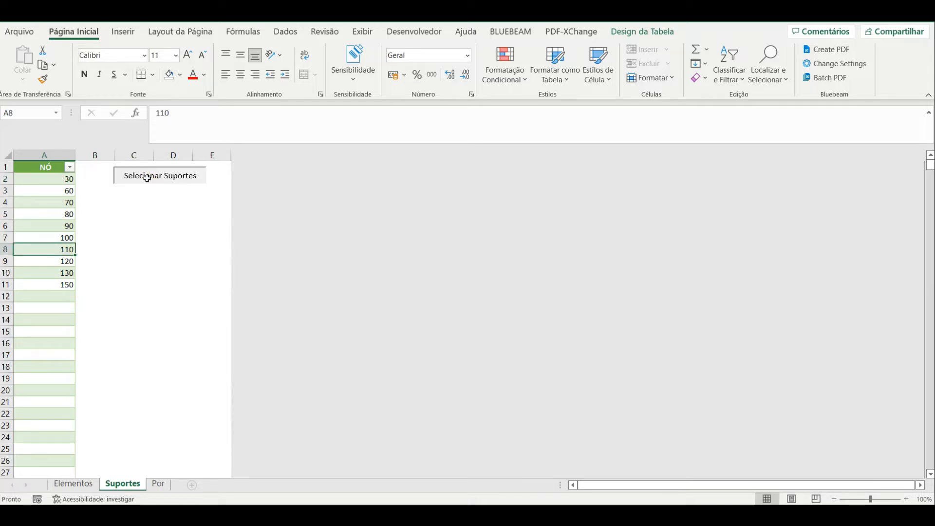
Review the marked support nodes, their comments and the X, Y and Z coordinates on the Elementos sheet
click(214, 422)
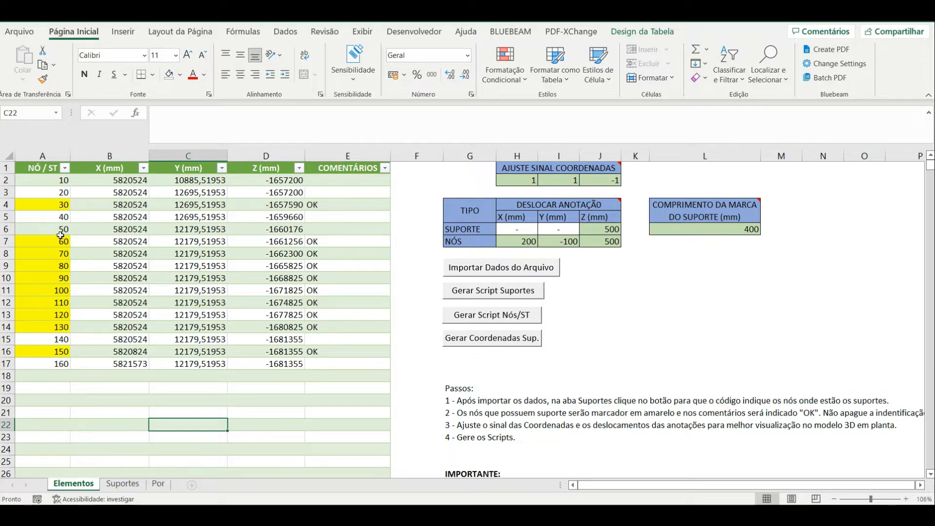
click(331, 204)
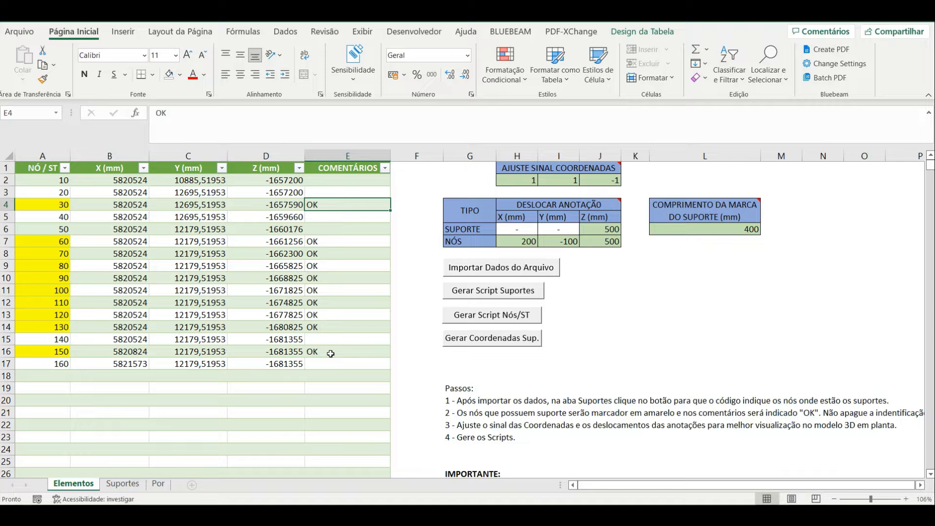
click(603, 319)
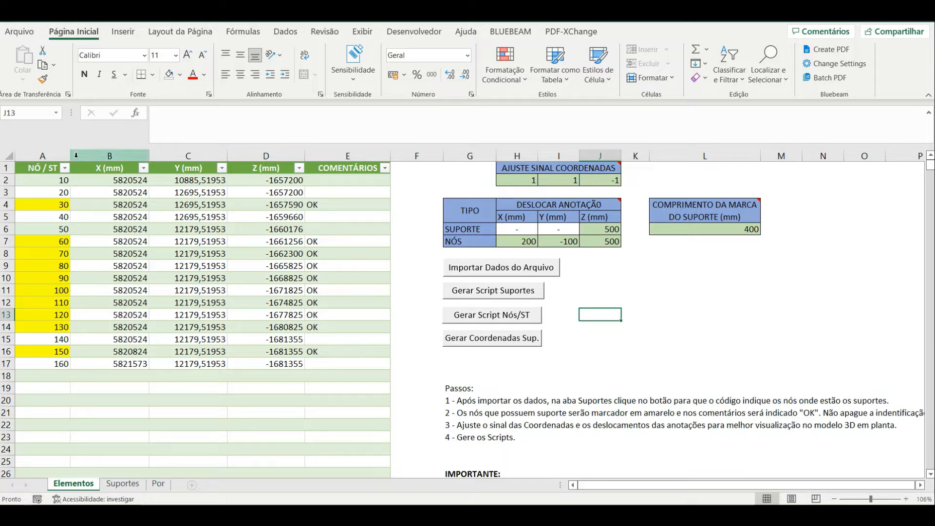
double_click(122, 180)
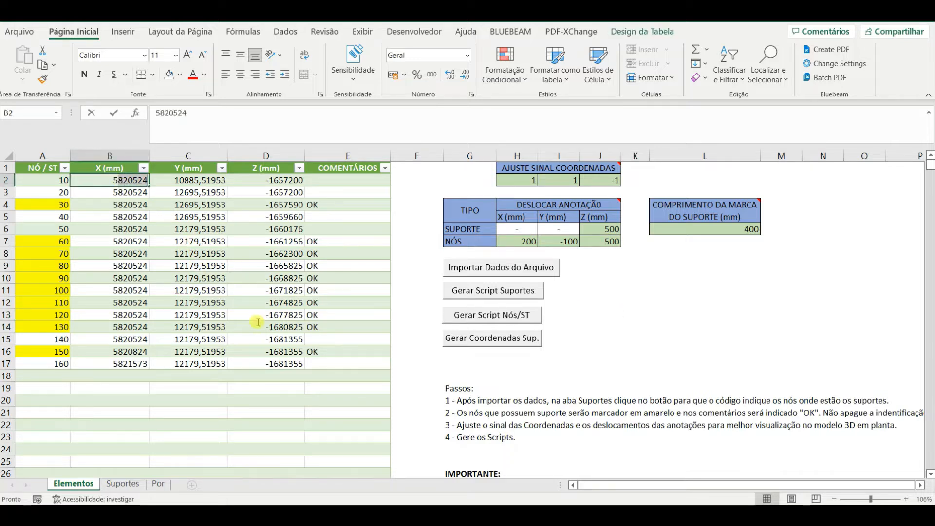
drag(288, 363, 131, 193)
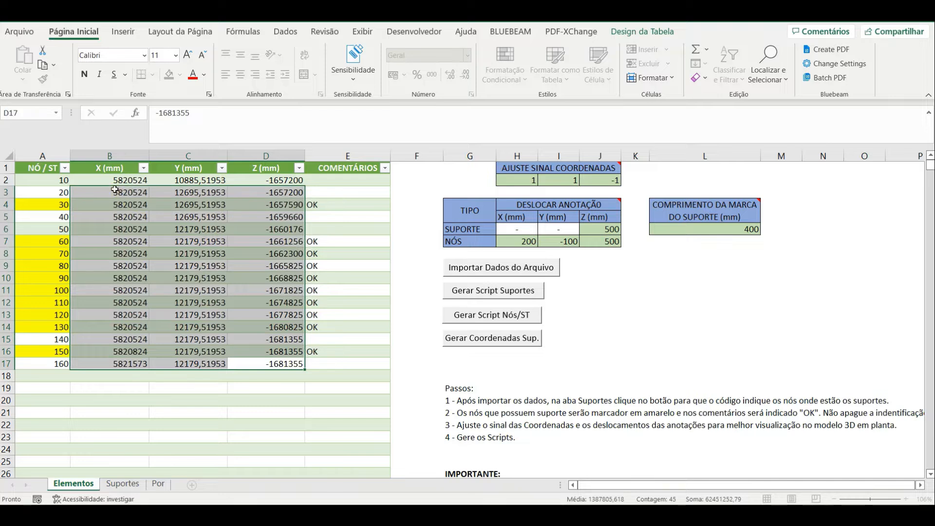
click(291, 388)
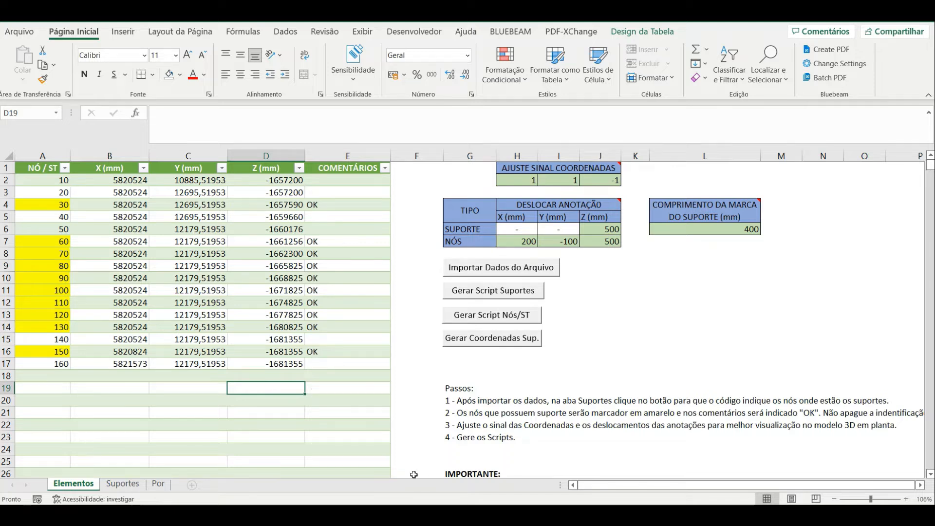
Switch to the 3D piping model, close the line data and properties windows, and view the plant from the top
click(494, 495)
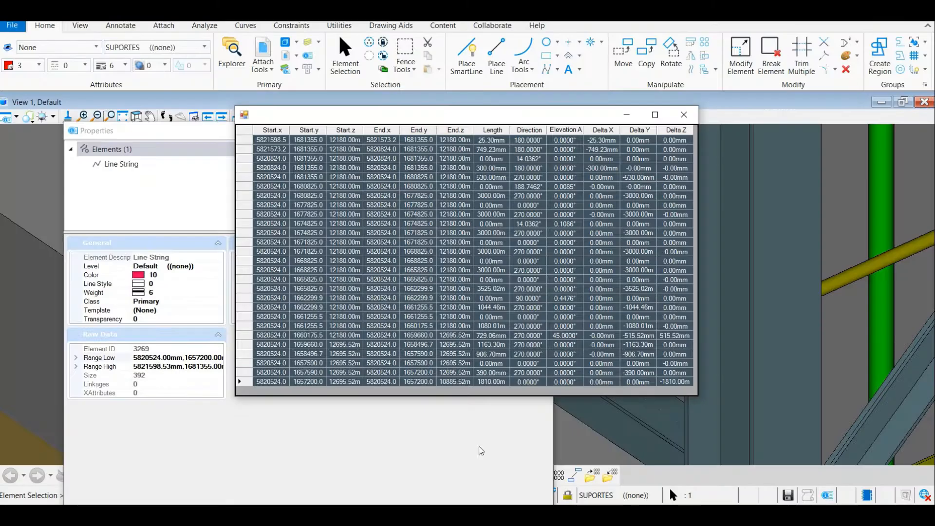
click(682, 115)
click(539, 130)
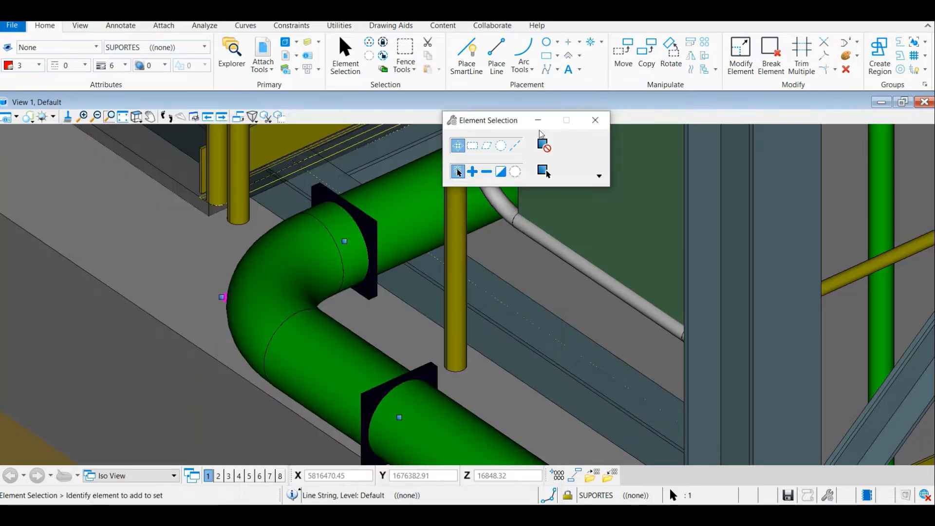
click(595, 120)
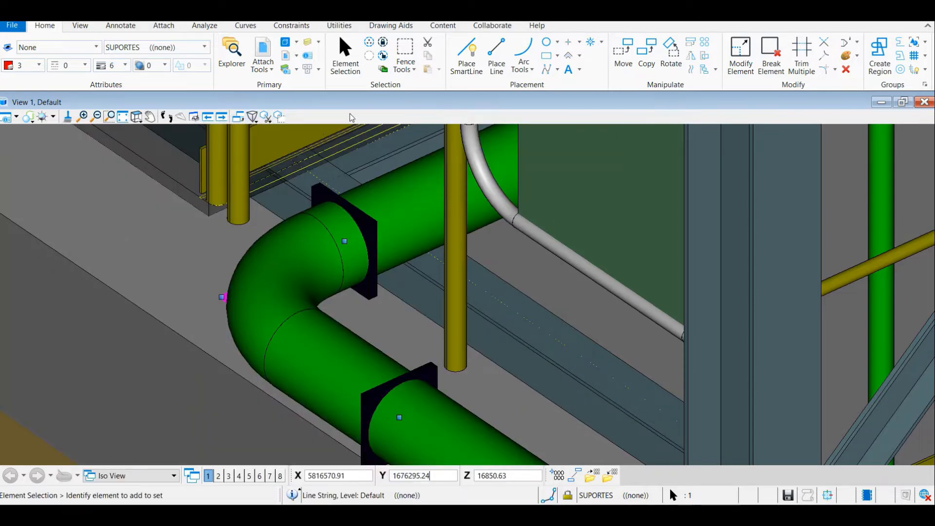
click(136, 117)
scroll(328, 251, down, 3)
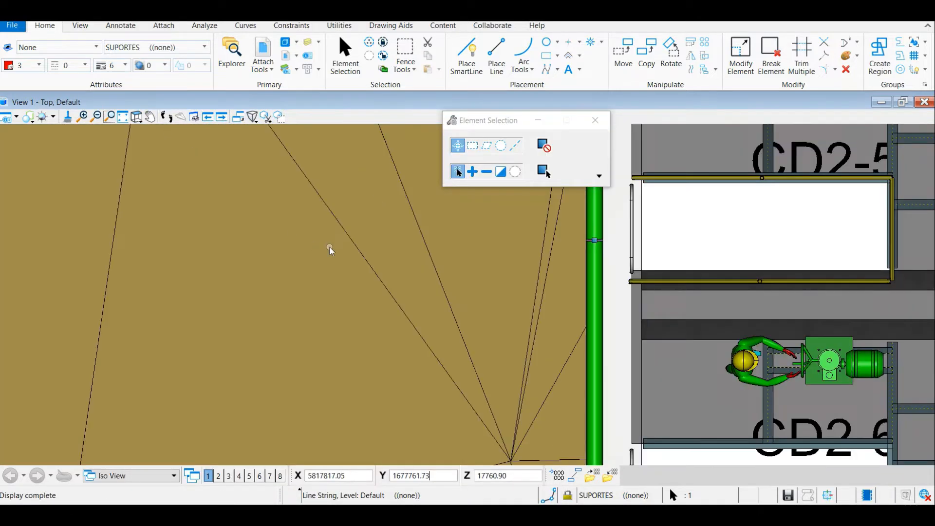
click(329, 262)
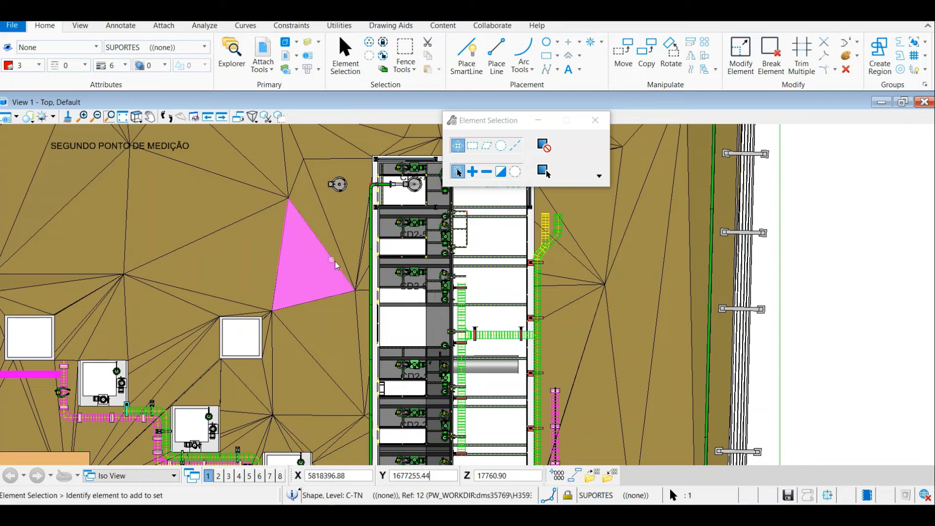
click(312, 283)
drag(441, 327, 368, 292)
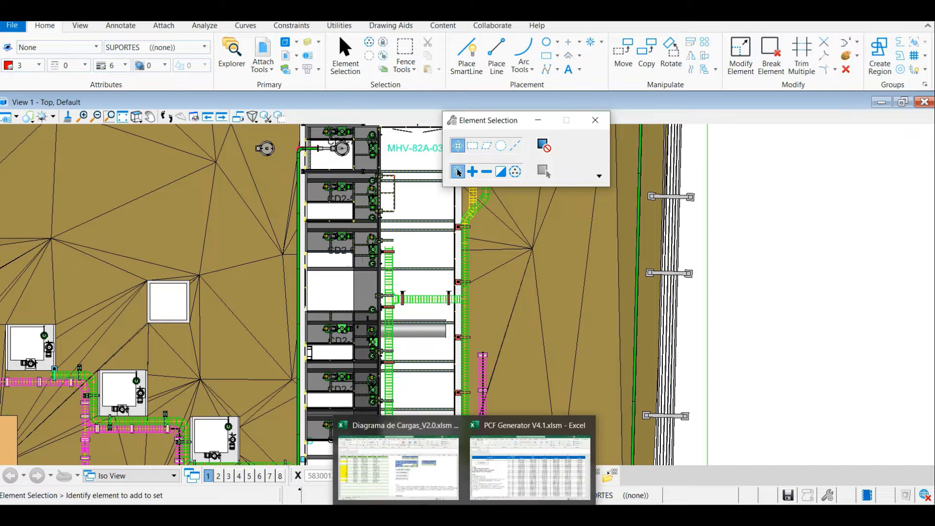
Check the node Z coordinates in the Diagrama de Cargas_V2.0.xlsm workbook and return to the 3D piping model
mouse_move(373, 516)
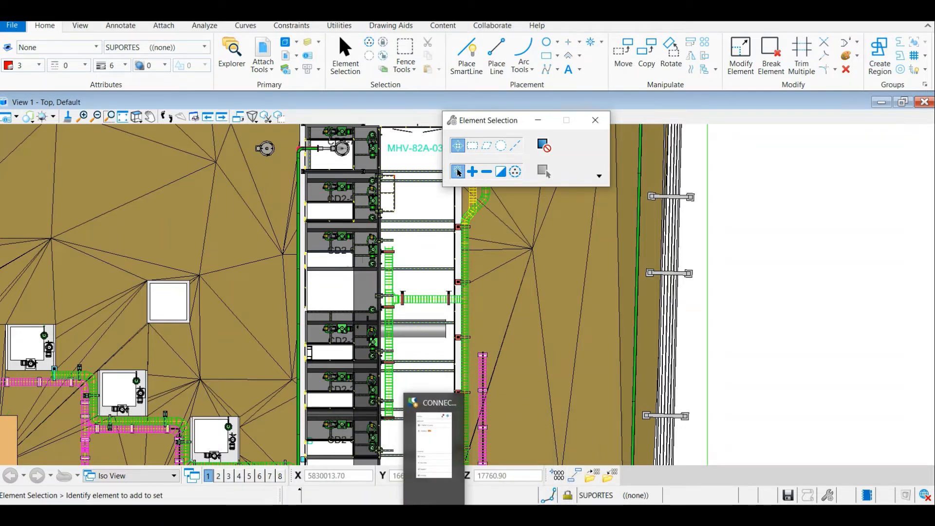
mouse_move(494, 516)
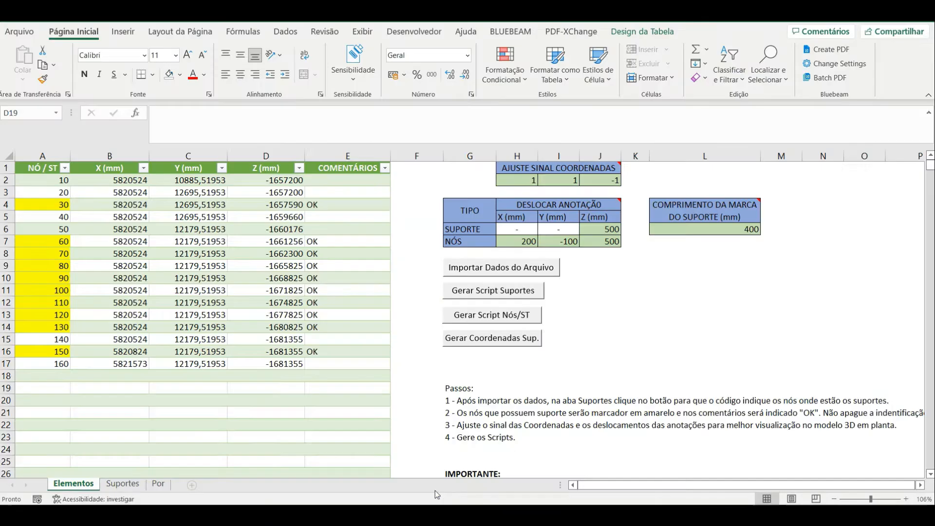
click(532, 454)
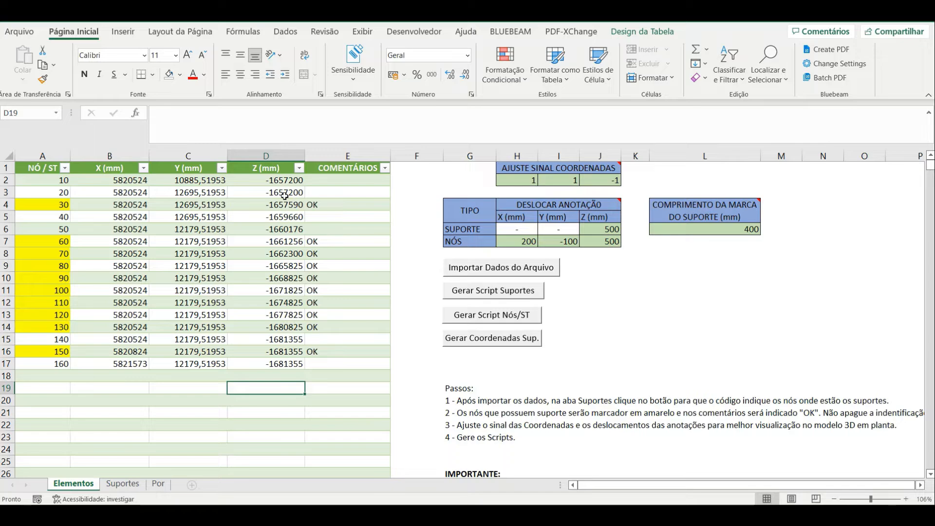
click(633, 516)
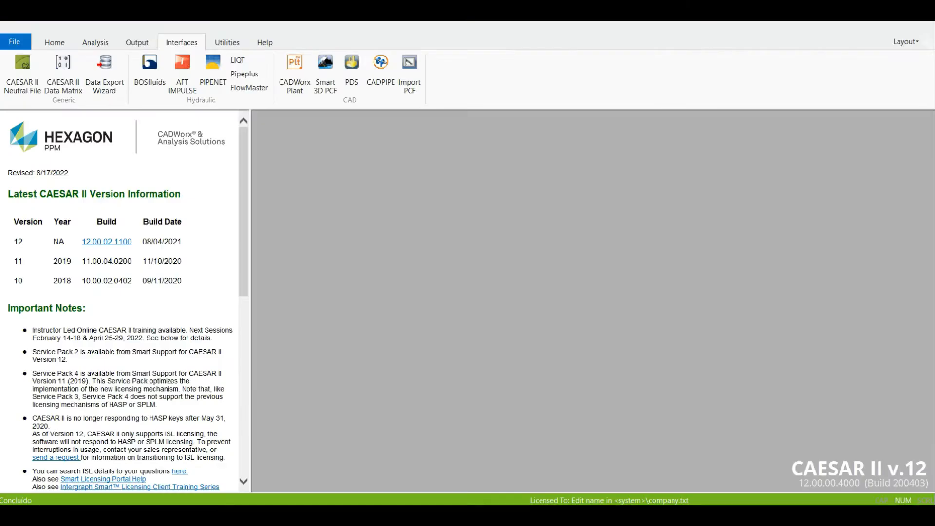
click(632, 516)
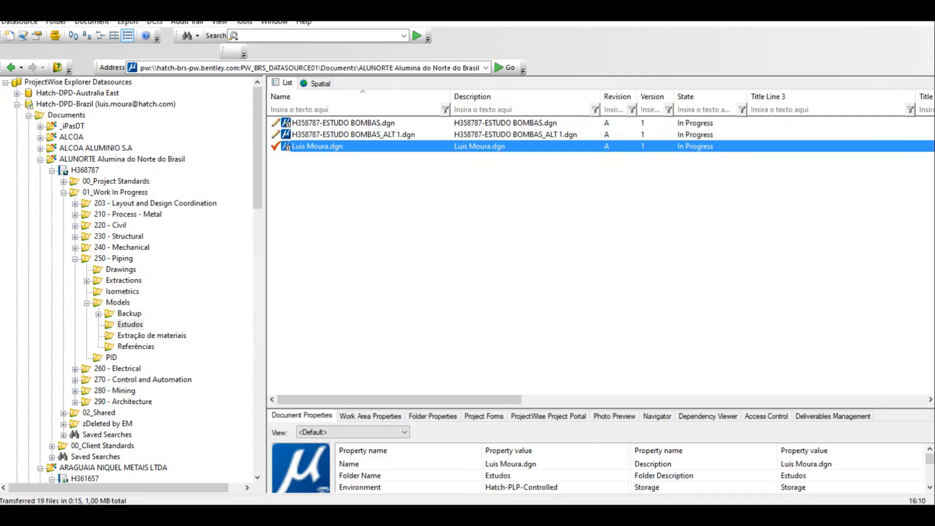
click(556, 516)
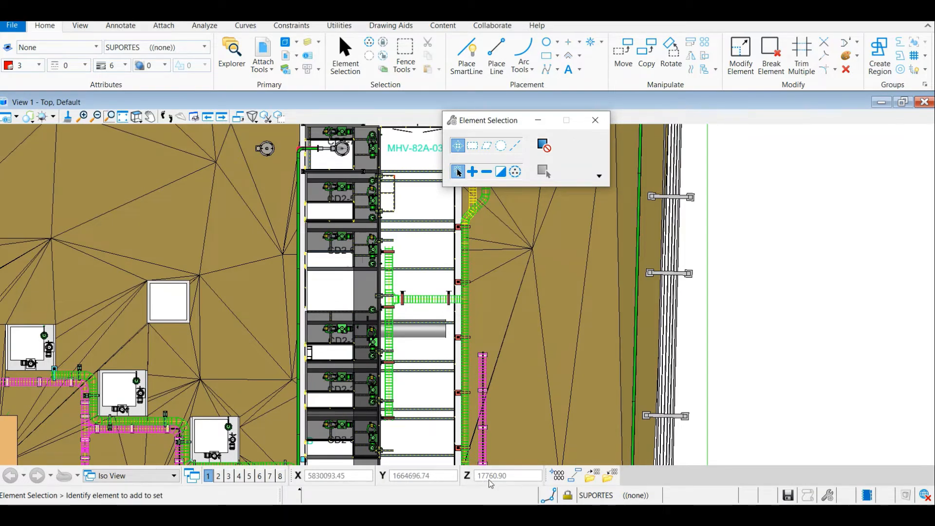
Locate the starting end of the 6-inch pipe in top view and snap Place SmartLine to it to check its coordinates
scroll(372, 336, up, 3)
drag(342, 354, 373, 217)
scroll(360, 215, down, 3)
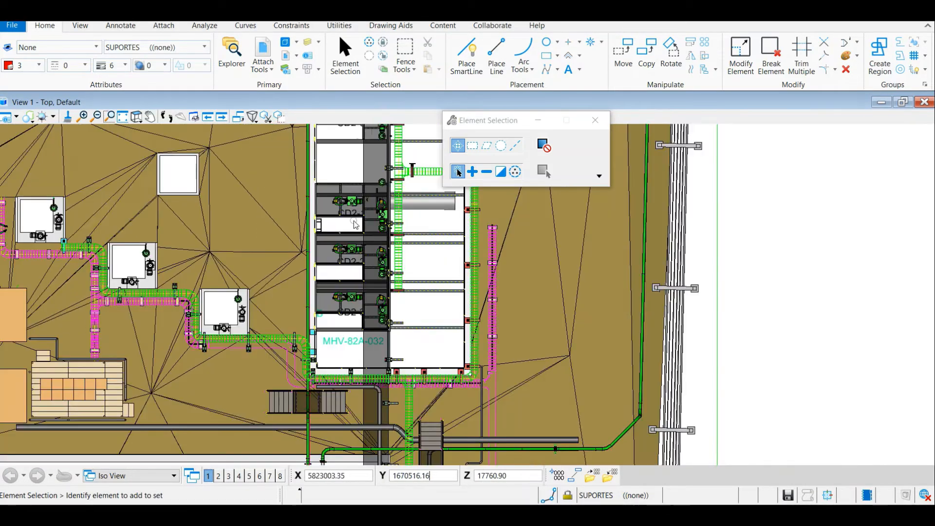
click(467, 54)
scroll(335, 311, down, 2)
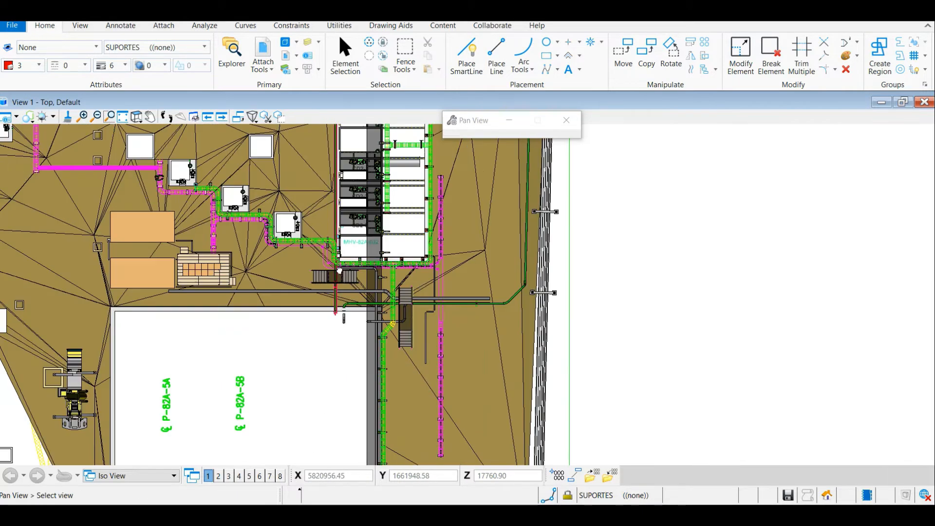
scroll(335, 310, up, 6)
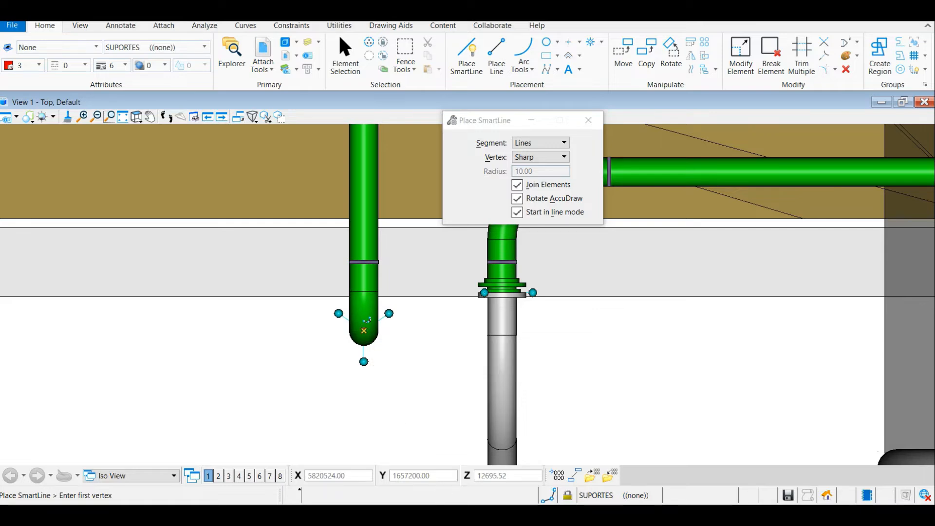
Switch to the Diagrama de Cargas_V2.0.xlsm workbook and inspect the Z coordinate of node 10 for comparison with the model
click(441, 515)
click(463, 516)
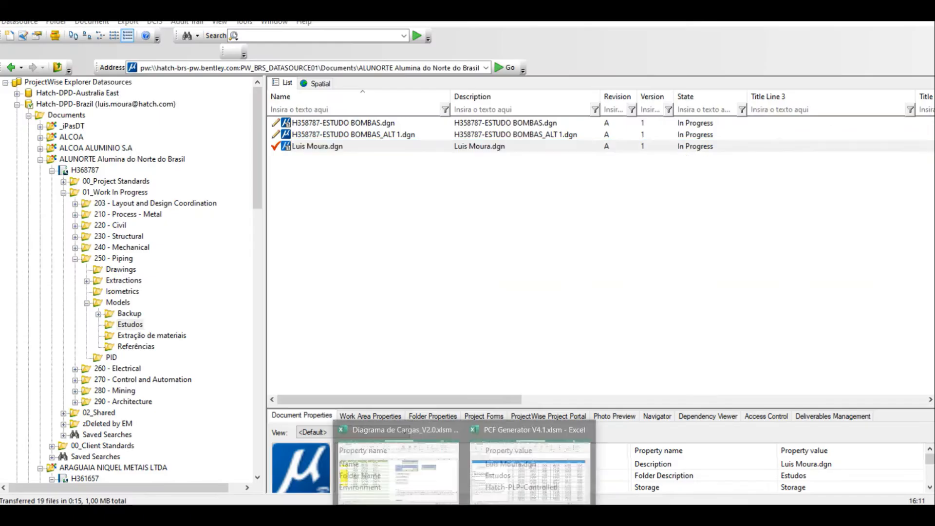
click(440, 493)
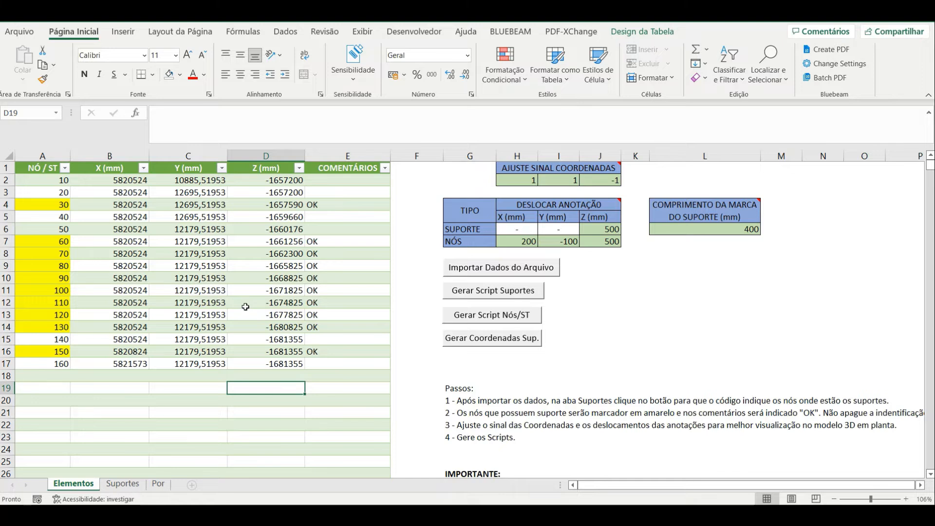
click(285, 180)
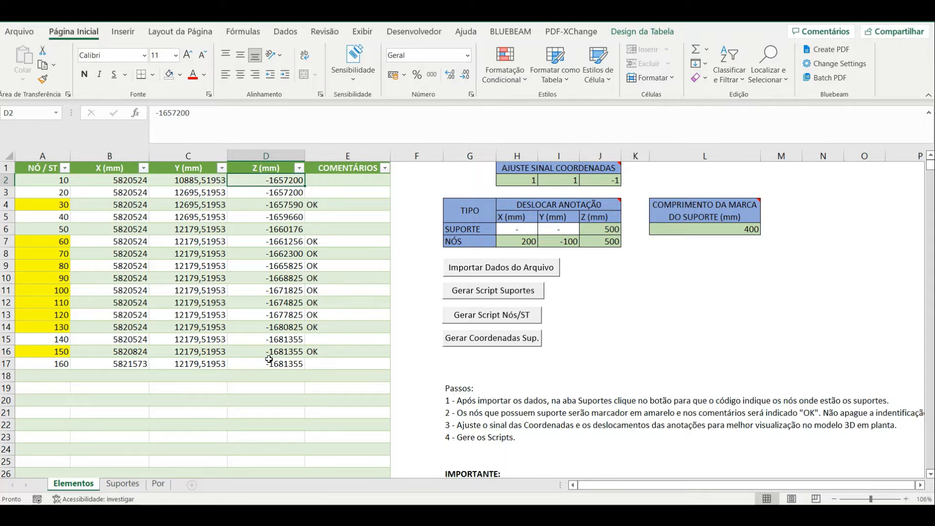
Examine the X, Y and Z sign multipliers and the explanatory note under AJUSTE SINAL COORDENADAS
click(531, 179)
key(Right)
key(Right)
key(Right)
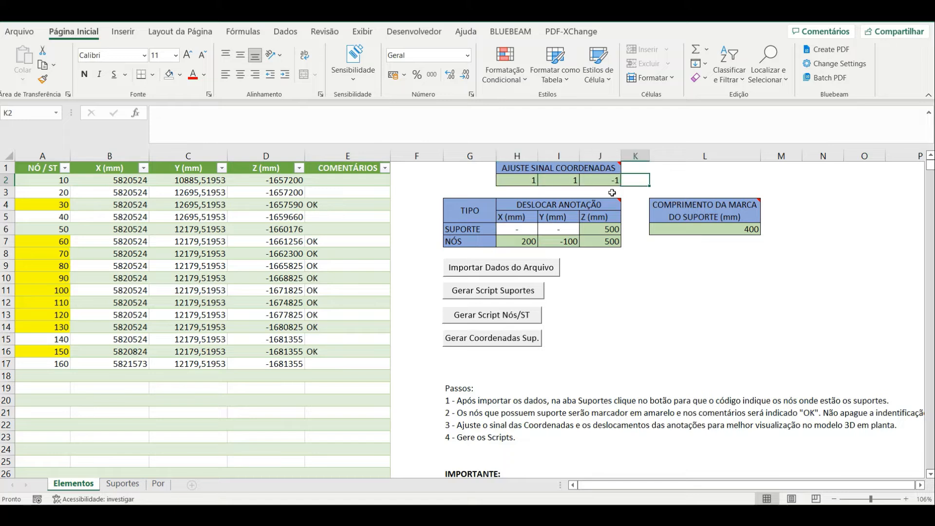
key(Left)
key(Left)
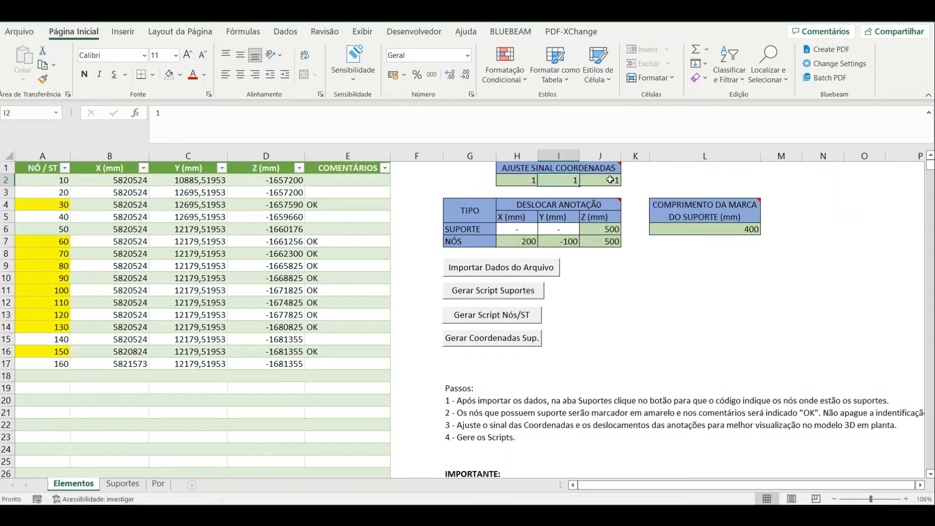
click(610, 180)
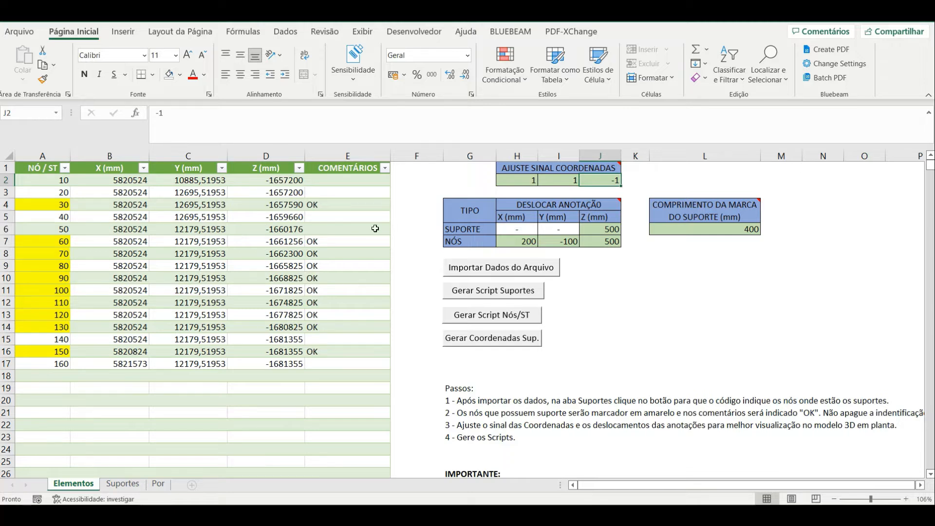
click(647, 179)
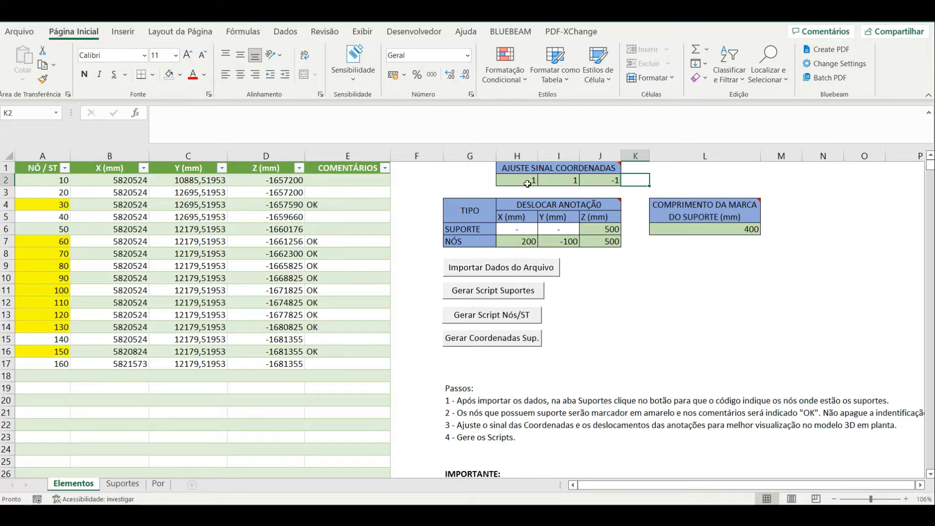
click(609, 181)
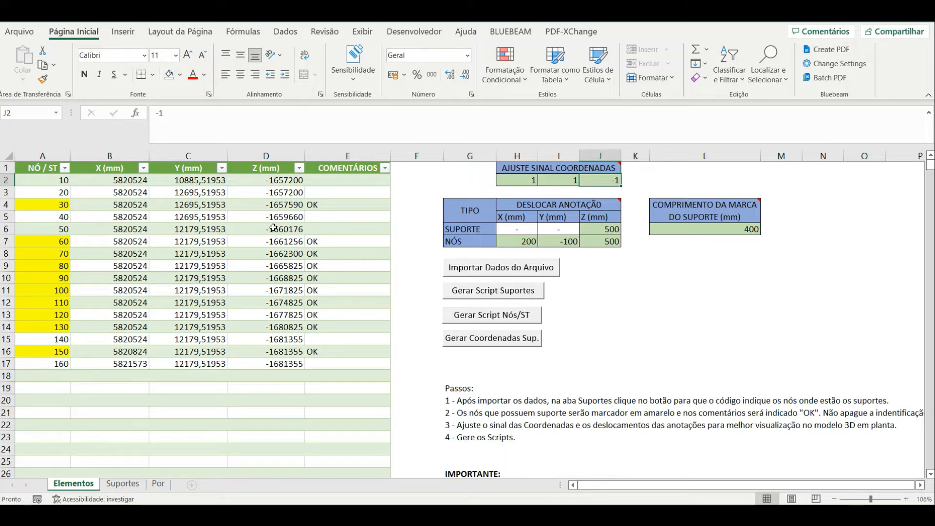
mouse_move(590, 168)
Examine the SUPORTE and NÓS offsets and the note under DESLOCAR ANOTAÇÃO, then check the node column
click(472, 233)
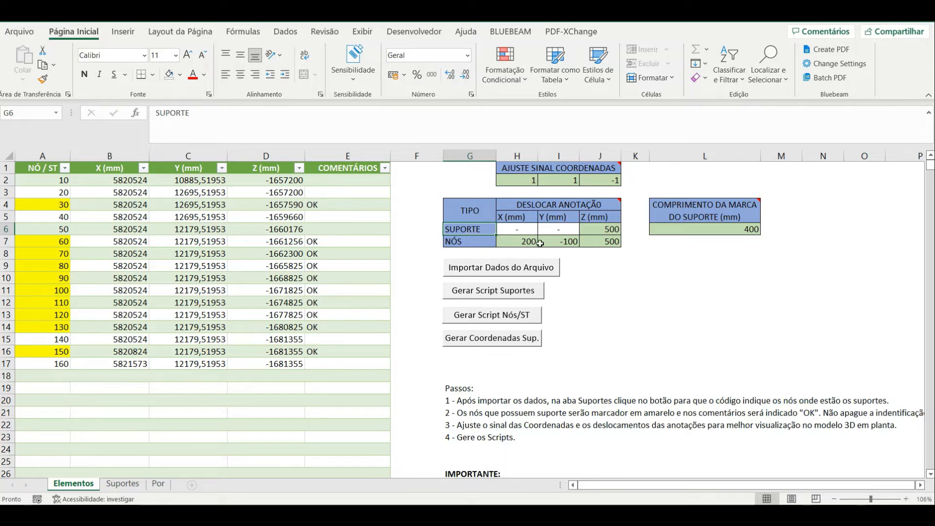
click(470, 244)
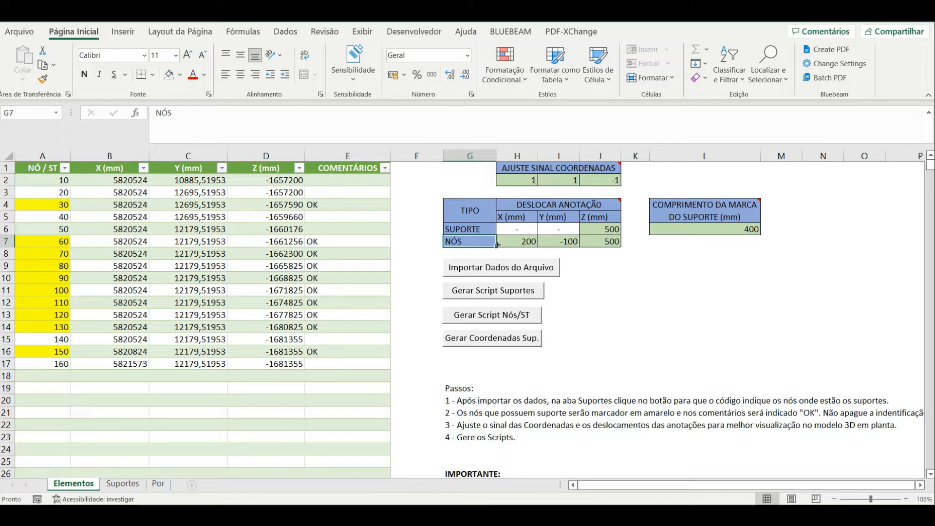
click(480, 229)
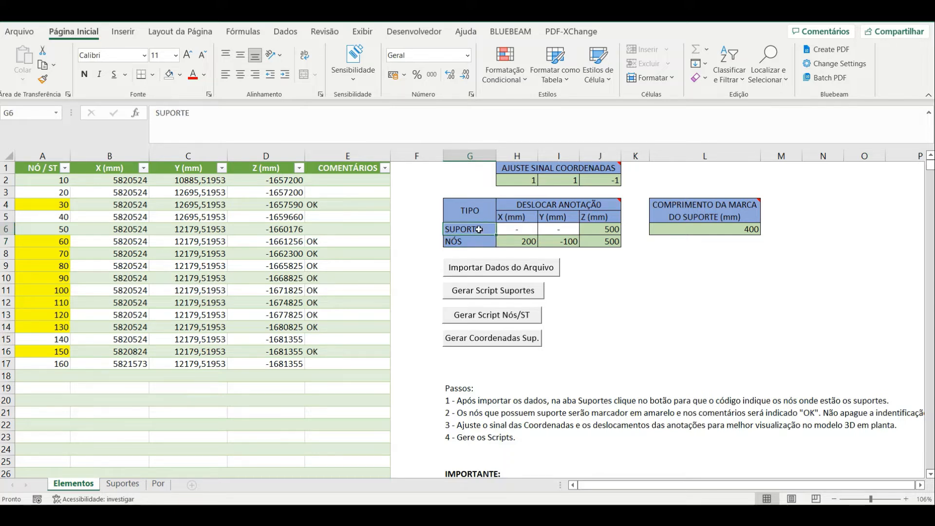
key(Right)
key(Right)
key(Right)
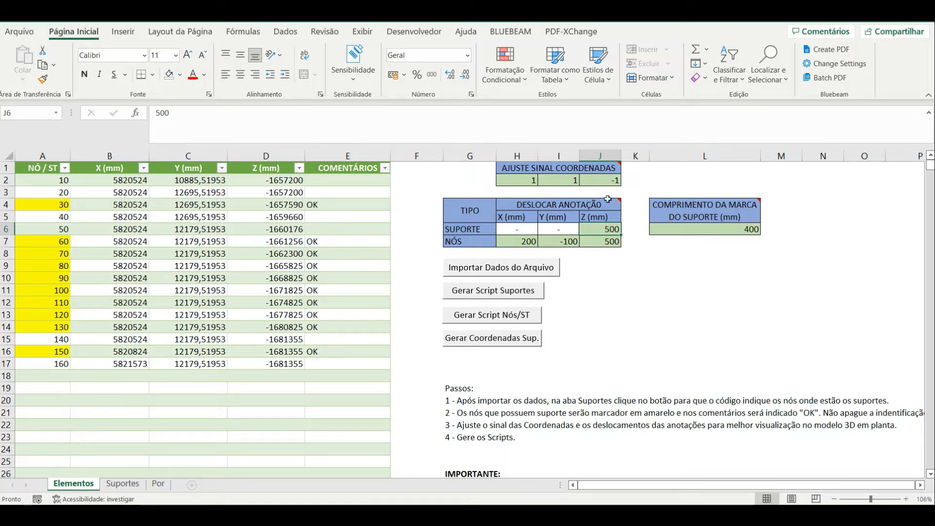
mouse_move(609, 201)
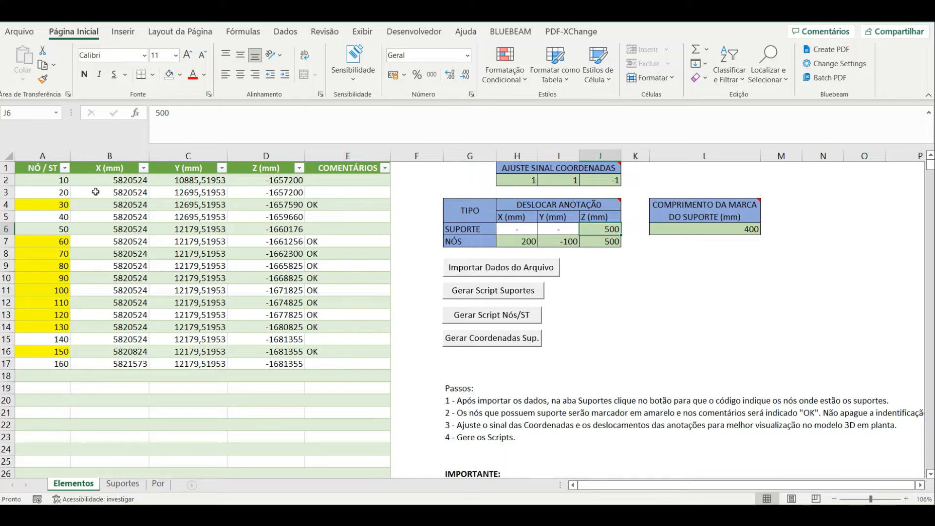
click(49, 212)
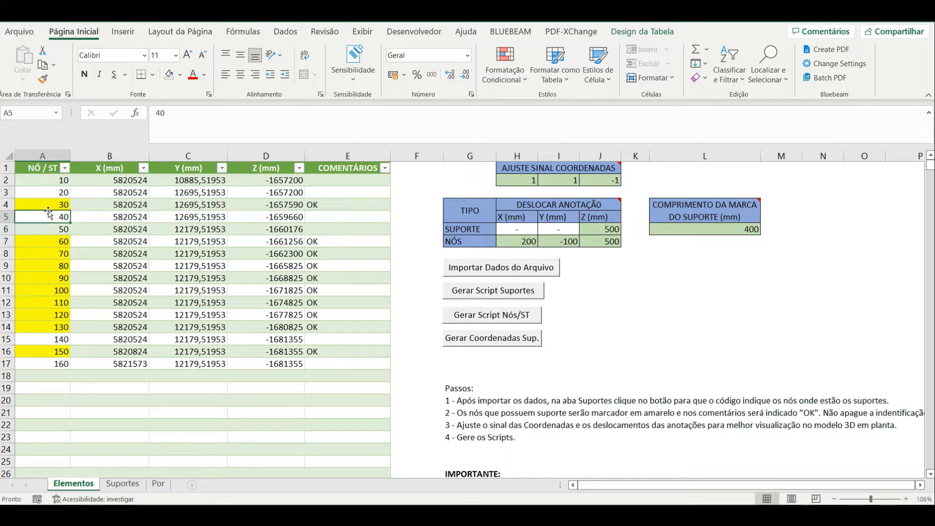
Check the Z and Y coordinates of support node 30 in the Elementos node table
key(Up)
key(Right)
key(Right)
key(Right)
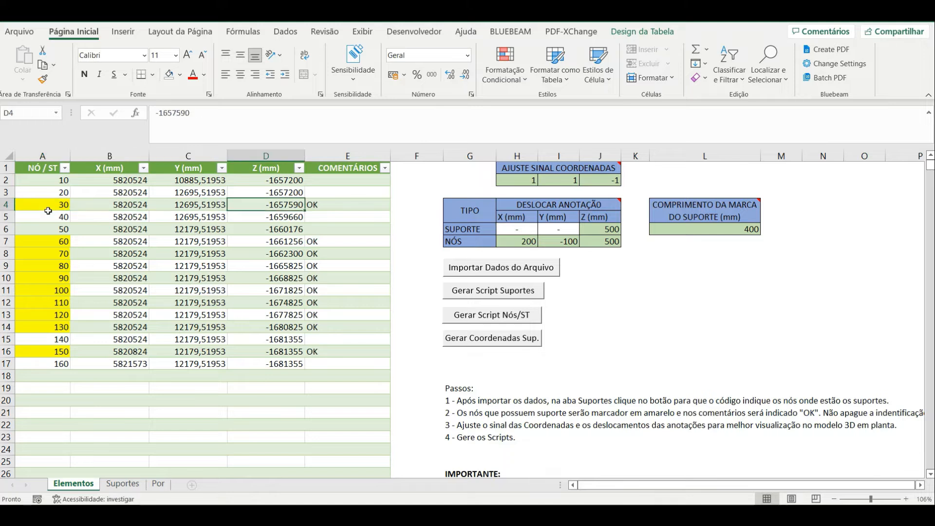
key(Left)
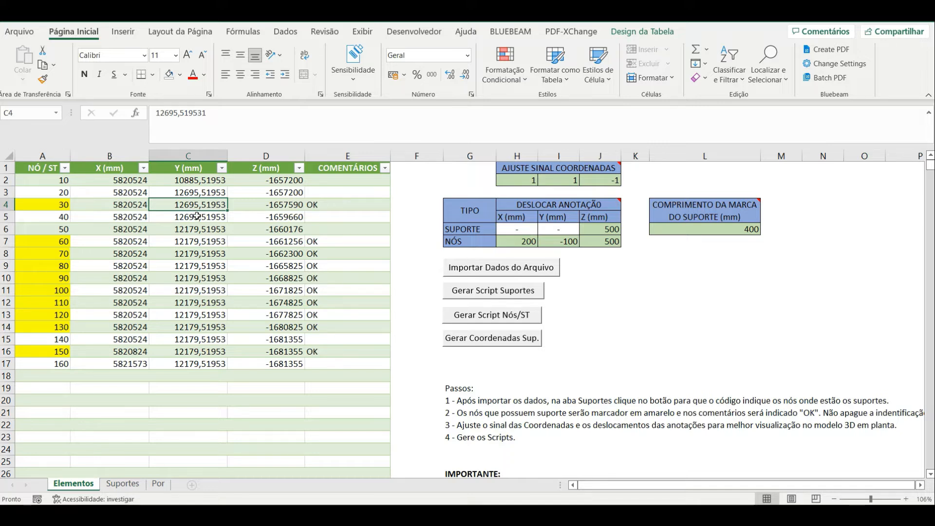
Review the Z offset for SUPORTE and the X, Y and Z offsets for NÓS under DESLOCAR ANOTAÇÃO
click(611, 231)
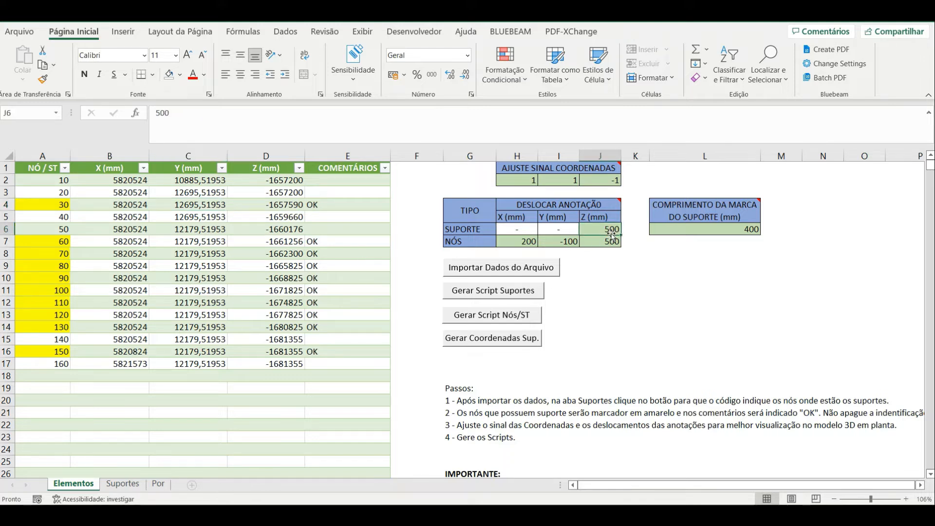
click(613, 239)
text(;;)
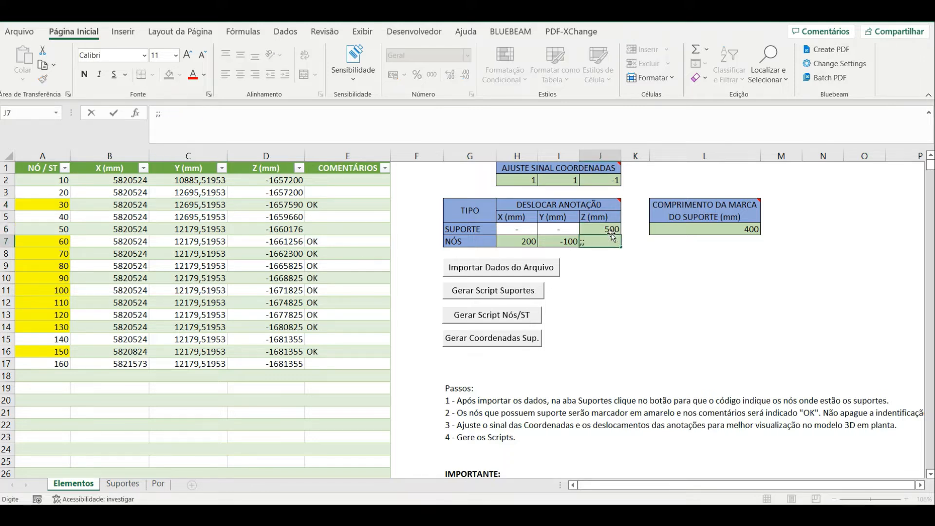
key(Escape)
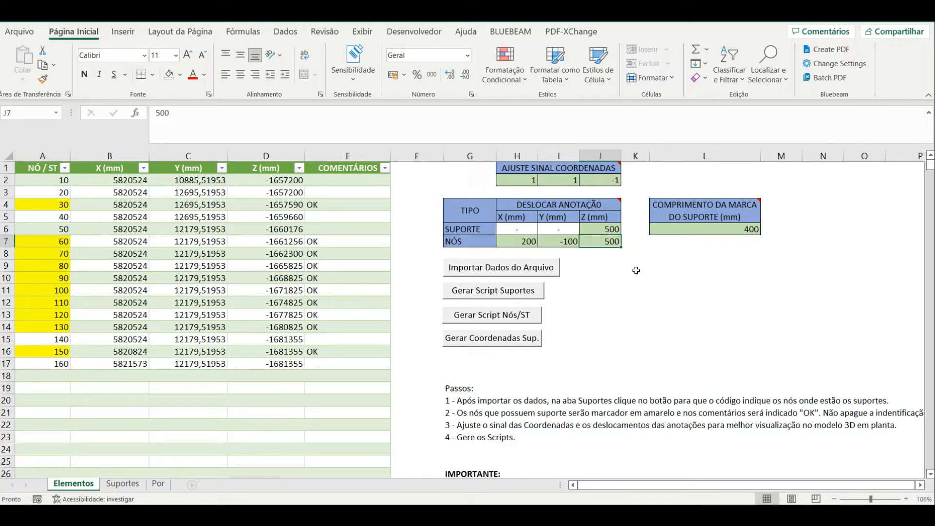
click(611, 277)
click(525, 237)
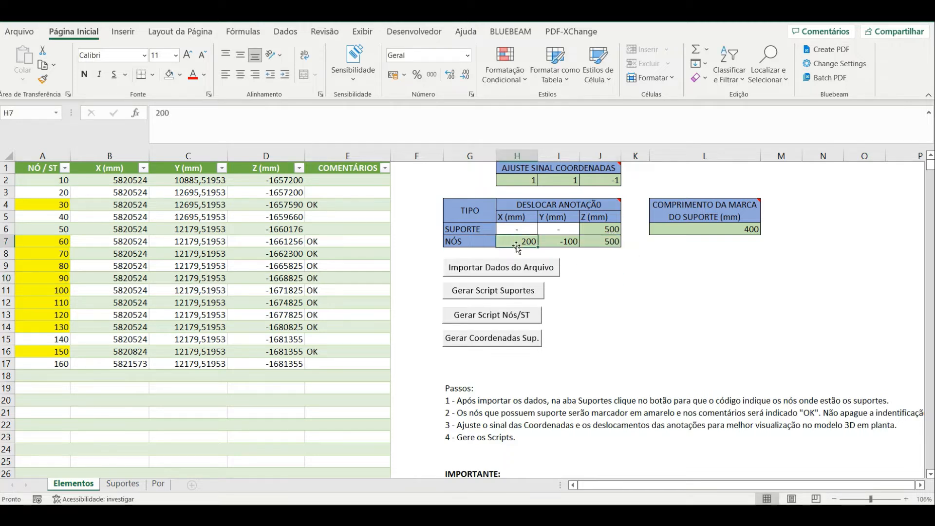
key(Right)
key(Right)
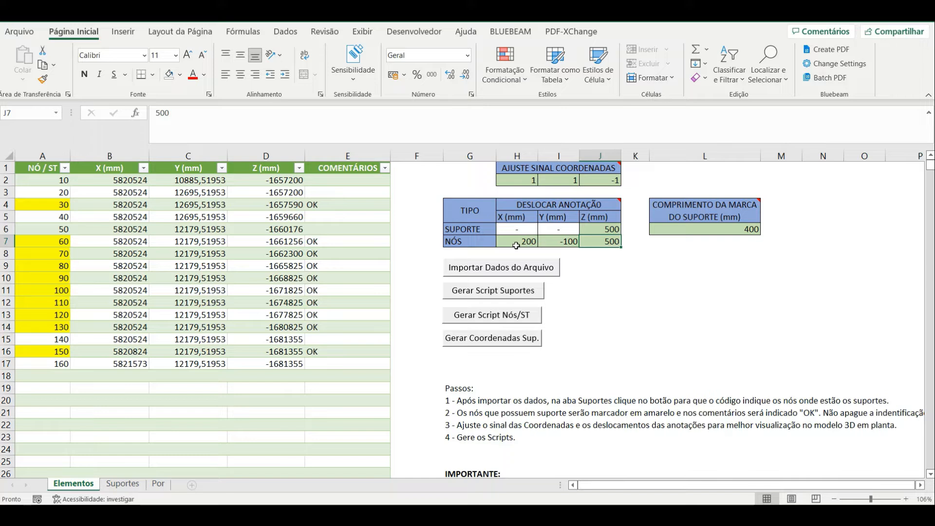
key(Left)
key(Left)
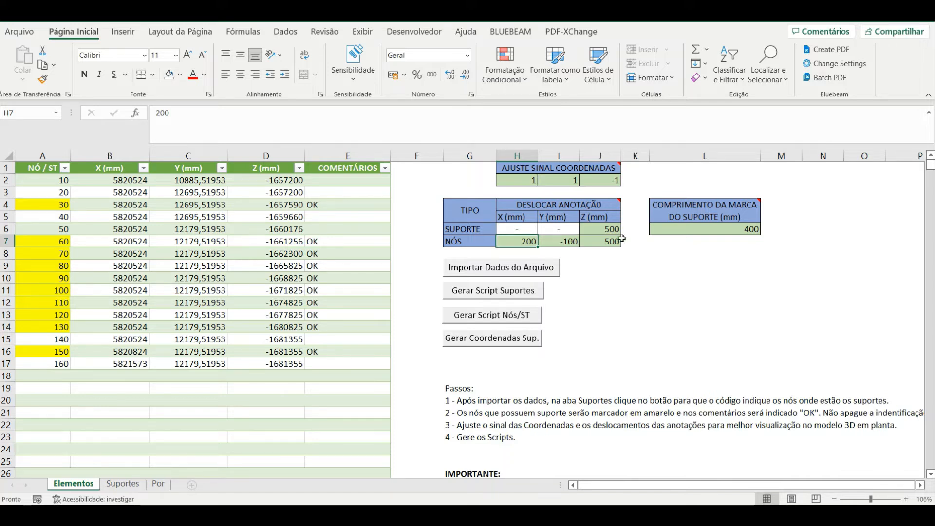
Check the support mark length under COMPRIMENTO DA MARCA DO SUPORTE (mm)
click(745, 229)
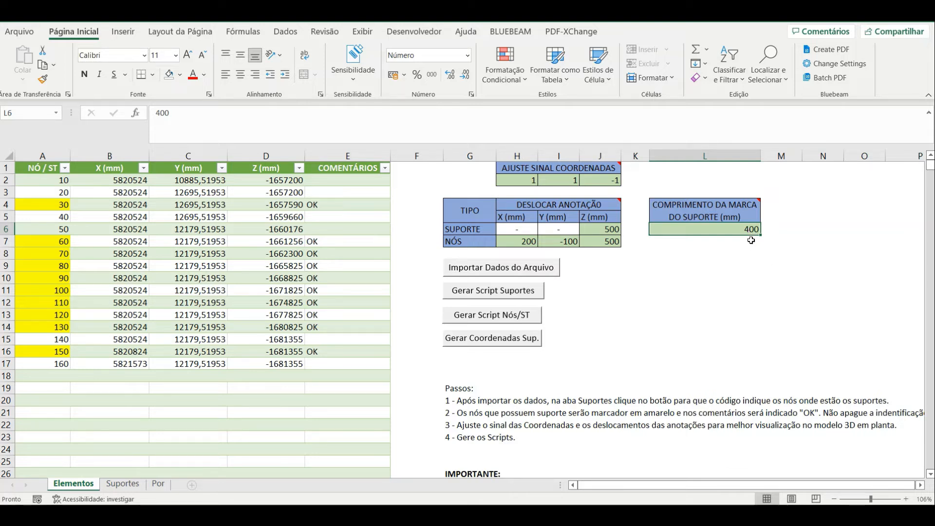
click(753, 246)
click(753, 229)
Generate the supports script file and the nodes script file from the Elementos sheet
click(484, 298)
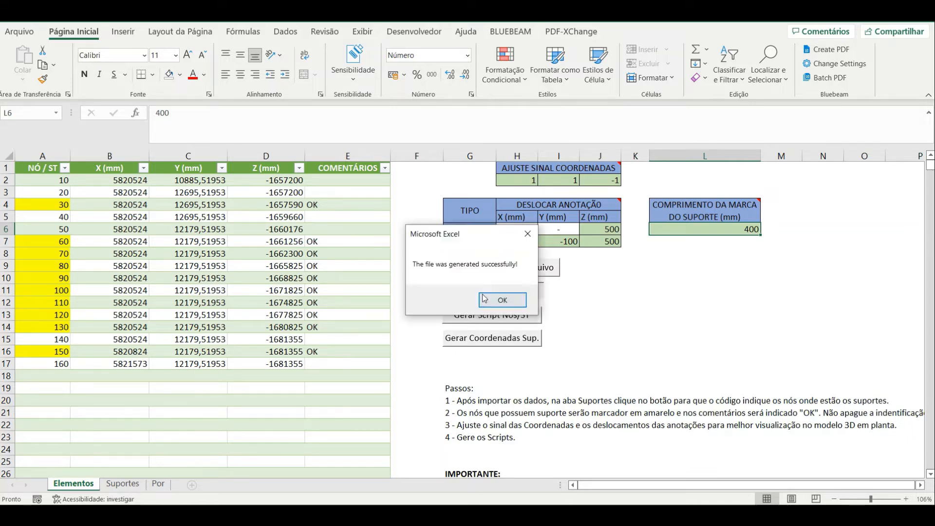
click(506, 305)
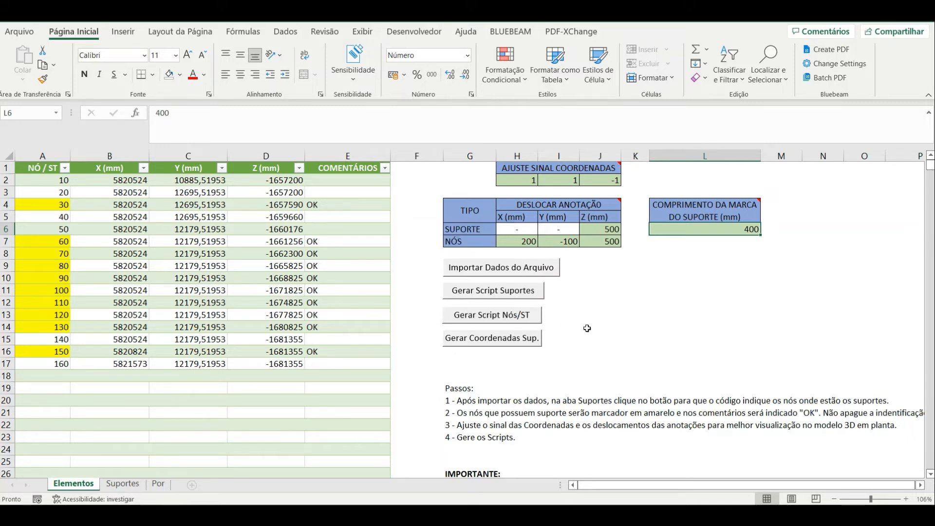
click(475, 320)
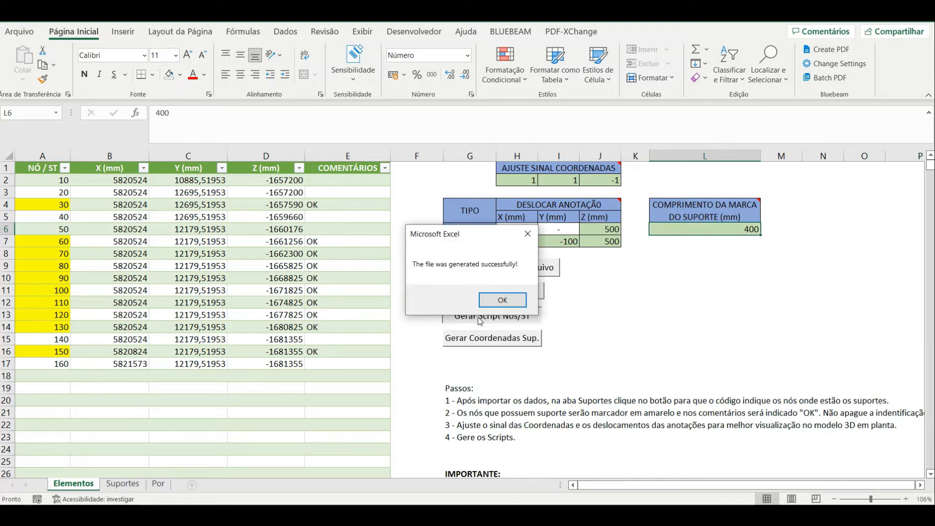
click(507, 308)
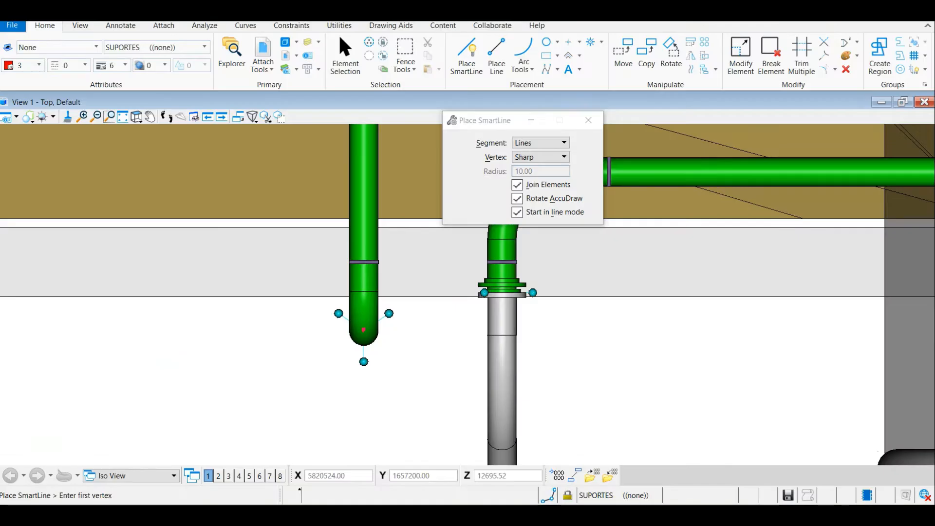
Switch to File Explorer and locate Nodes_Script_Microstation.txt and Supports_Script_Microstation.txt in the local Documents folder
scroll(324, 395, down, 1)
scroll(324, 395, up, 1)
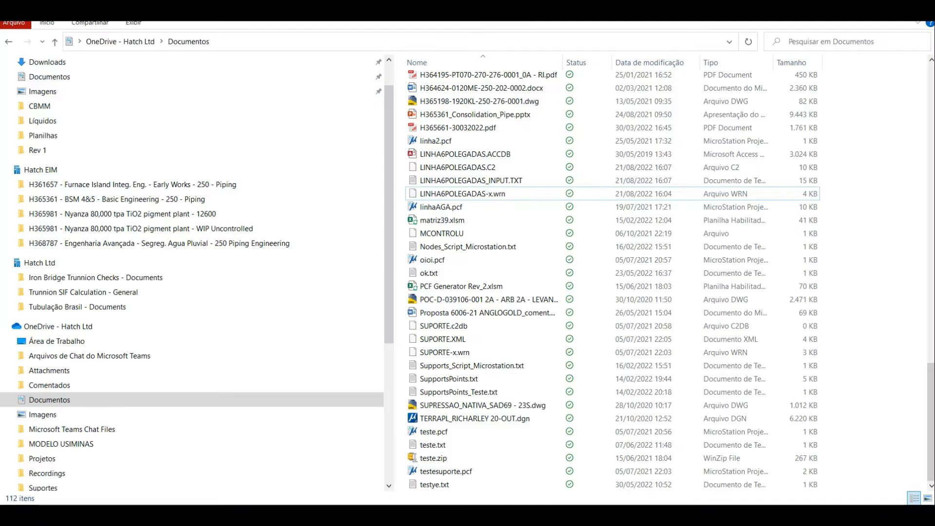
scroll(131, 166, up, 1)
click(52, 117)
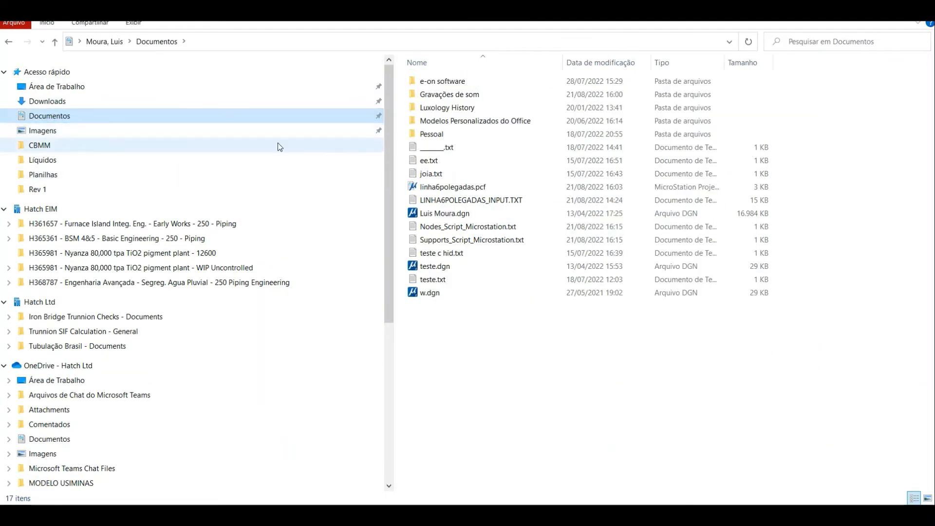
click(483, 230)
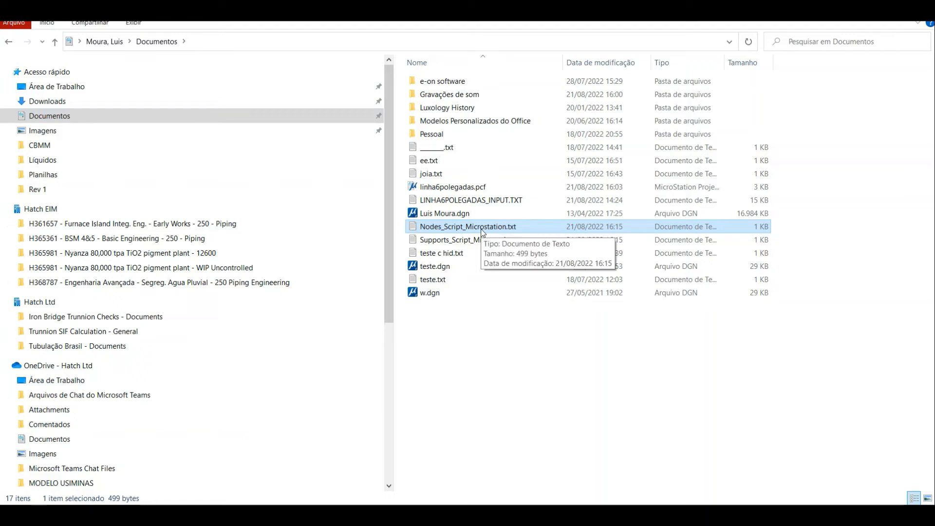
key(Down)
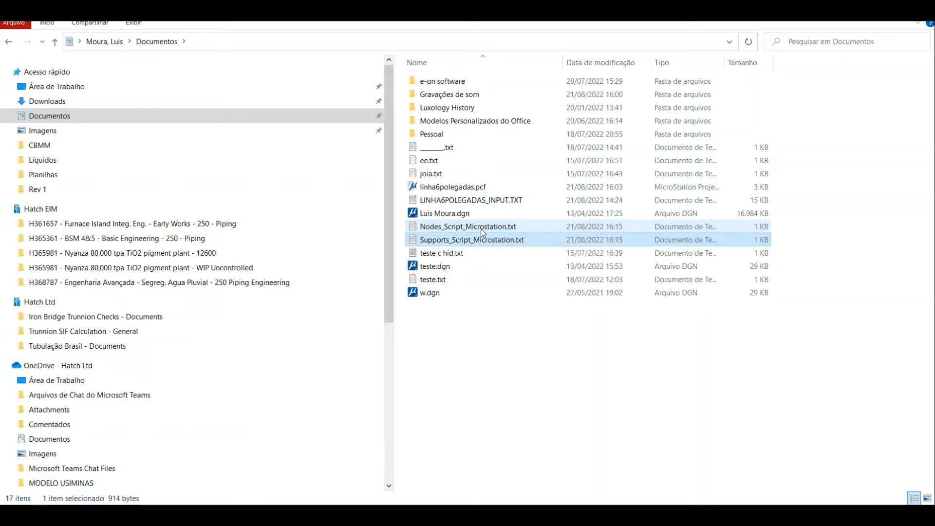
key(Up)
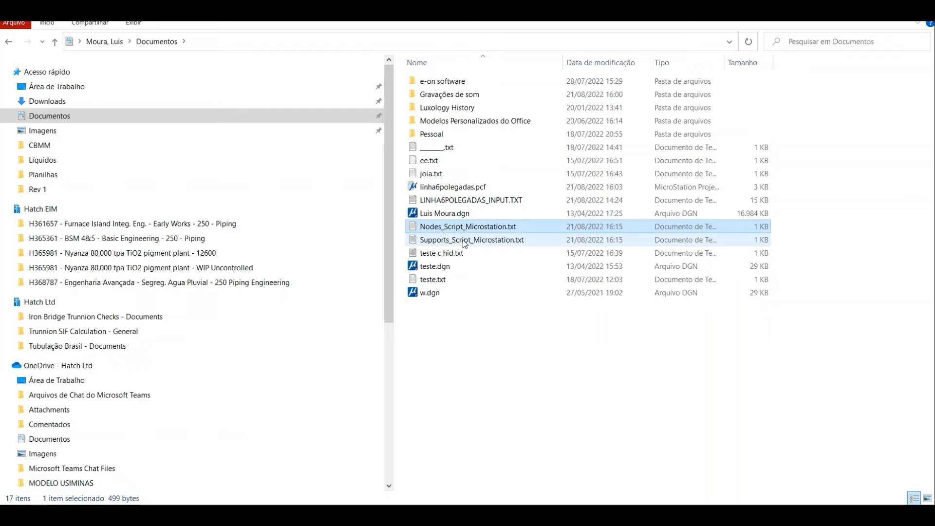
Open Nodes_Script_Microstation.txt in Notepad, inspect its place text commands and coordinates, and close it
double_click(476, 226)
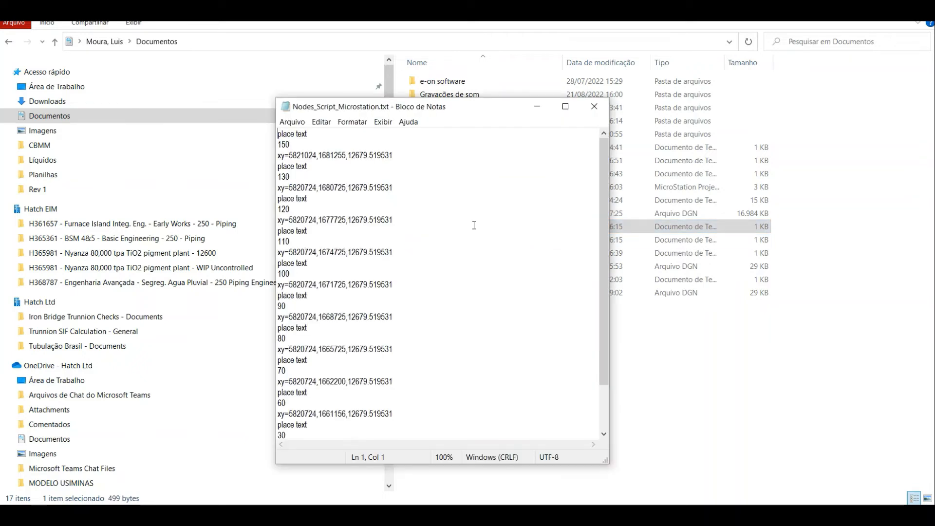
drag(603, 172, 590, 142)
click(594, 107)
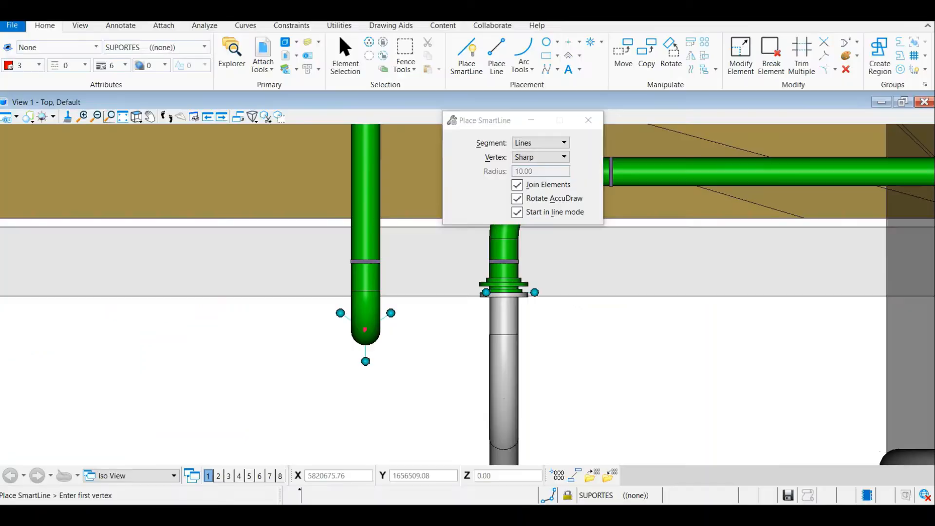
Switch back to the MicroStation model and follow the 6-inch pipe in top view towards its far end
scroll(255, 380, down, 1)
drag(331, 249, 284, 433)
drag(327, 200, 289, 367)
drag(309, 246, 288, 358)
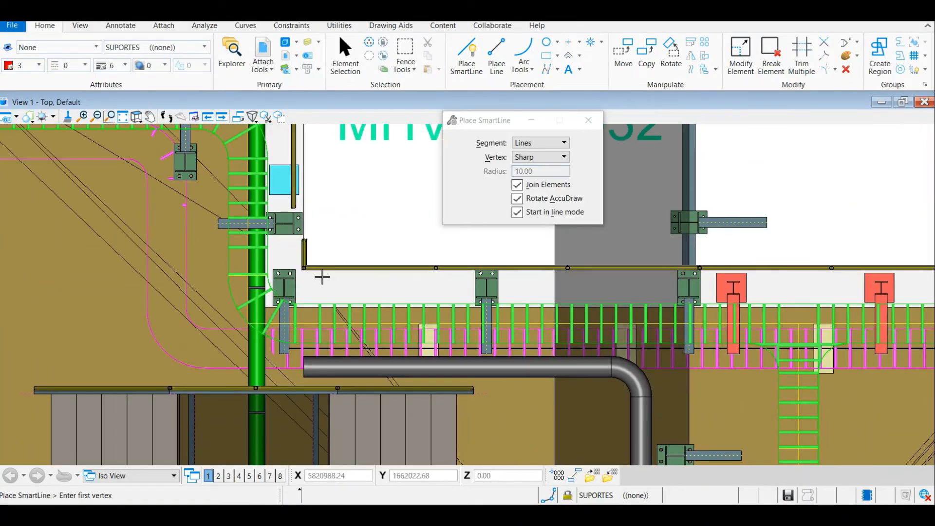
scroll(326, 245, down, 3)
drag(321, 205, 343, 304)
scroll(345, 240, up, 2)
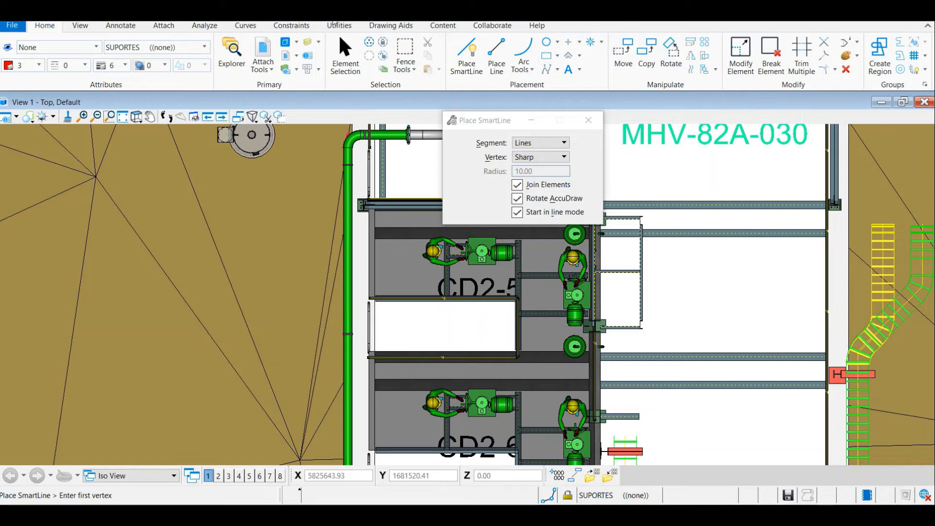
Run Supports_Script_Microstation.txt from the Documents folder through Key-in to draw the support marks, and close Key-in
click(79, 26)
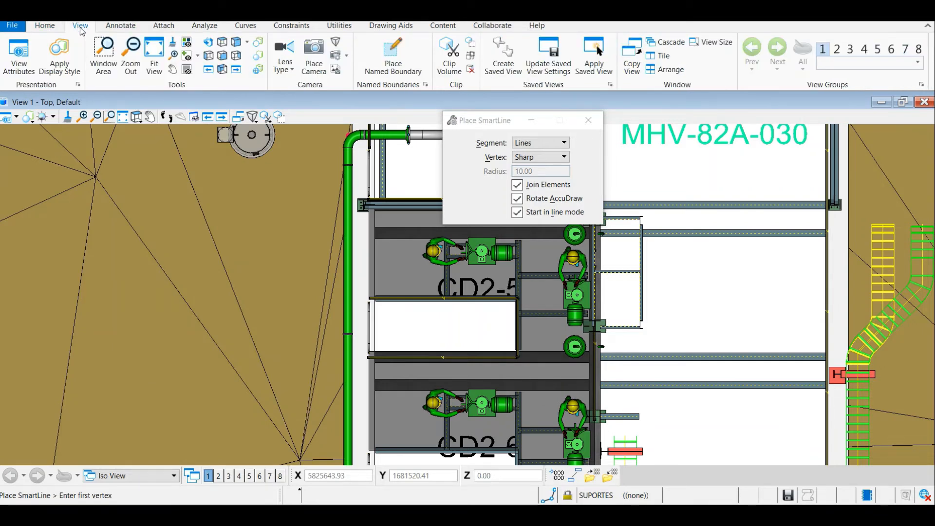
click(43, 26)
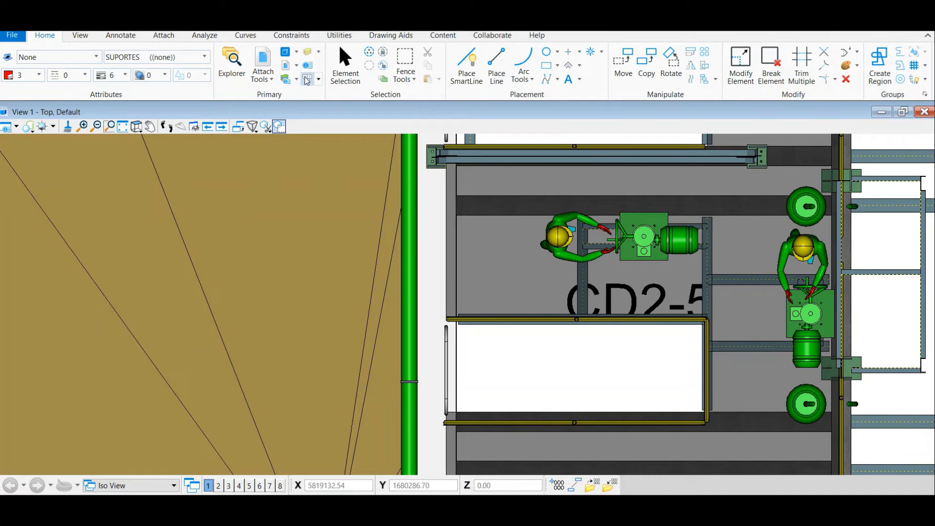
click(307, 79)
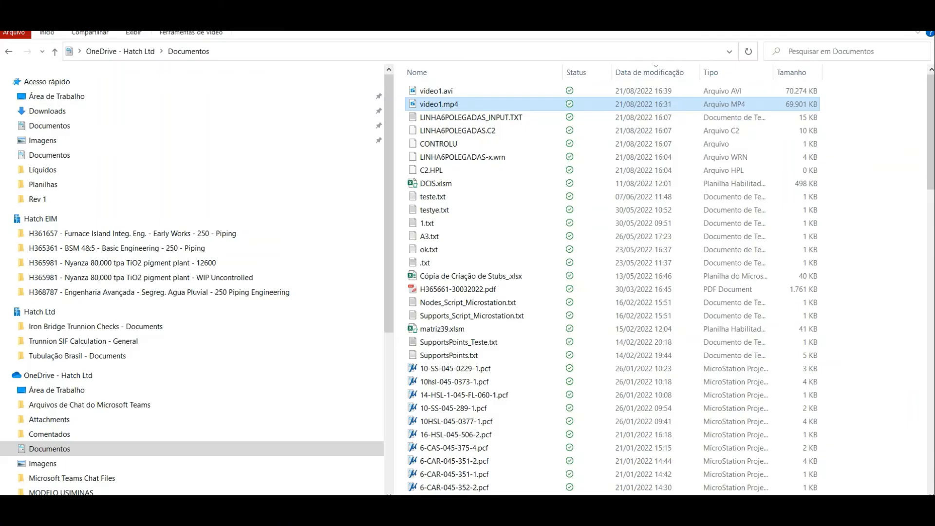
click(49, 125)
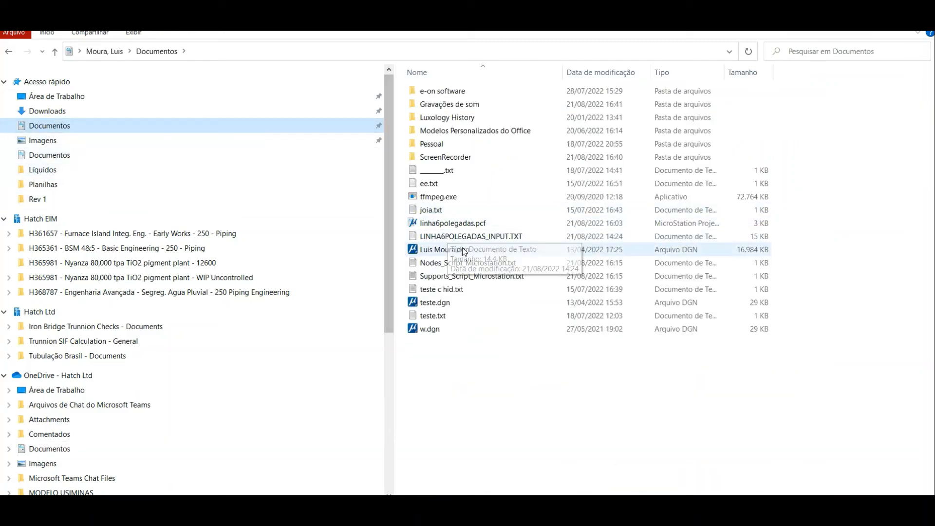
mouse_move(475, 280)
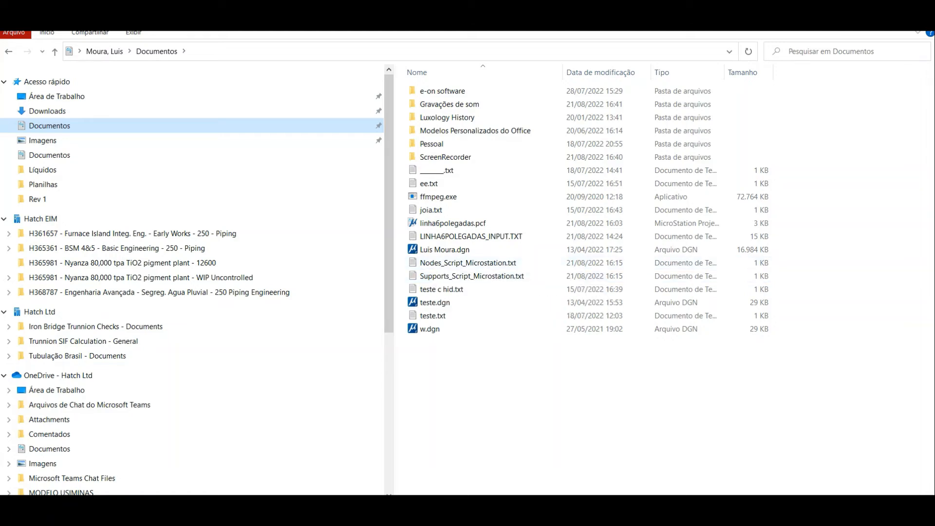
click(677, 509)
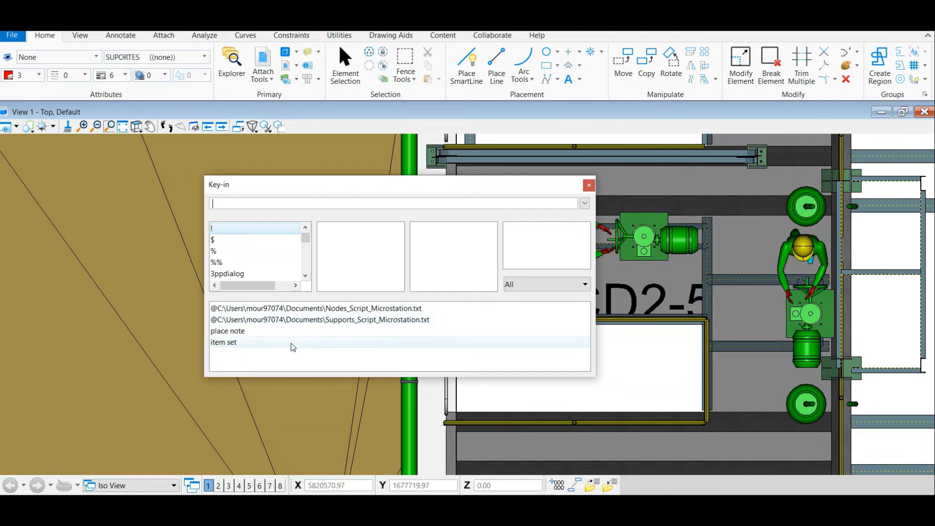
double_click(349, 324)
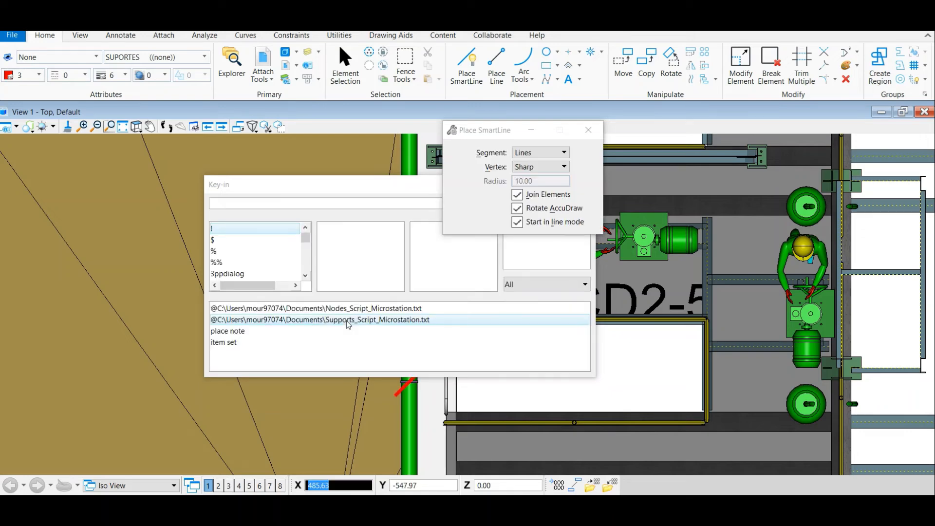
drag(355, 190, 476, 298)
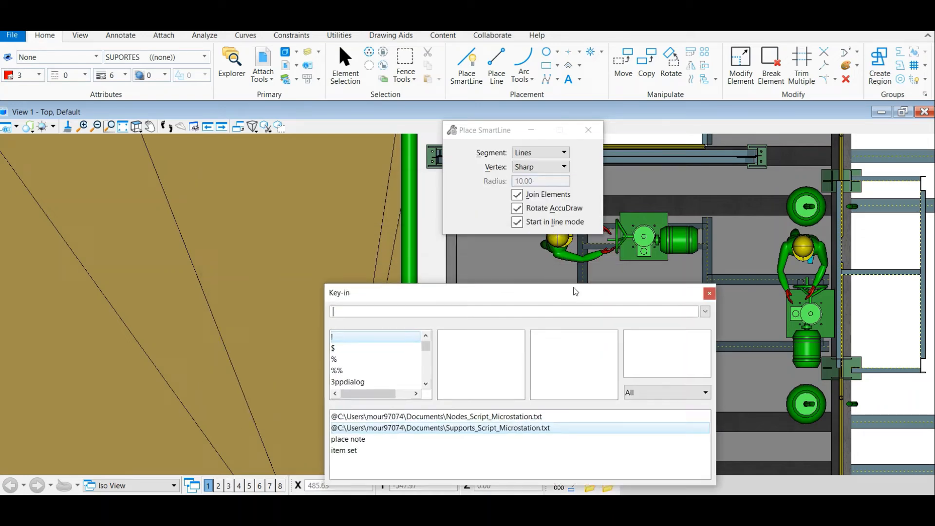
click(710, 294)
Examine the red support marks along the 6-inch pipe in top view, from the upper elbow downwards
scroll(212, 246, down, 3)
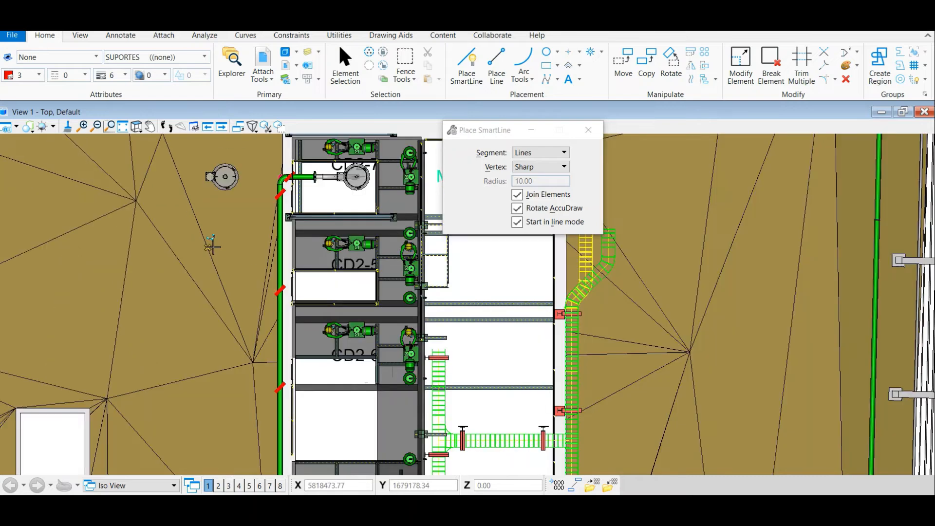
scroll(294, 177, up, 5)
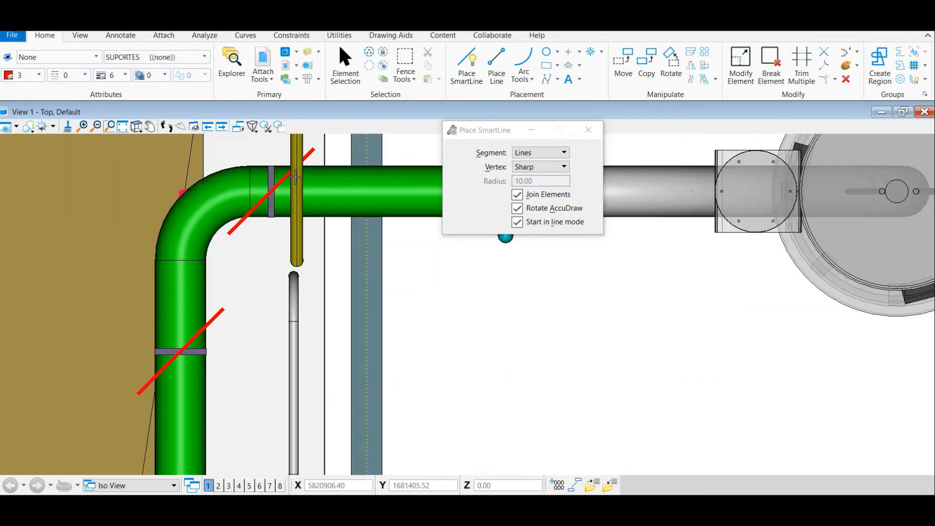
scroll(270, 192, down, 3)
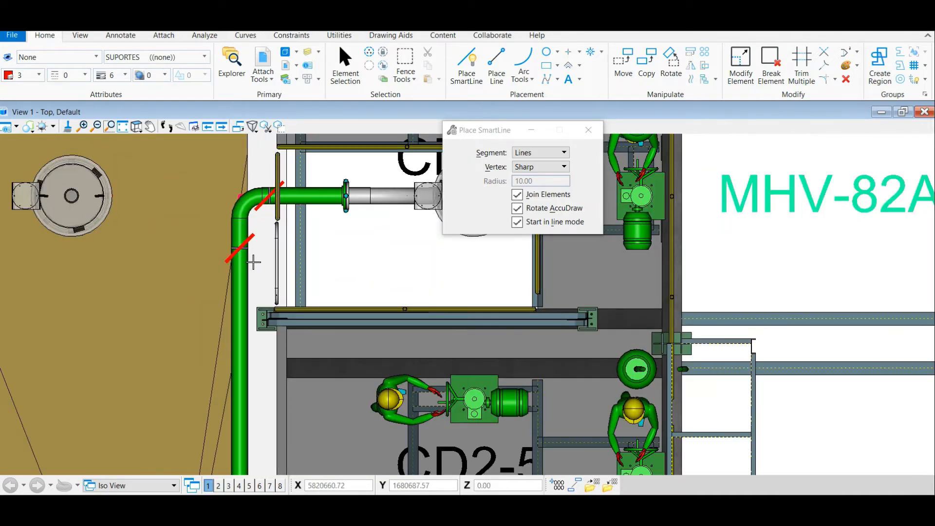
scroll(253, 262, down, 4)
scroll(250, 386, up, 4)
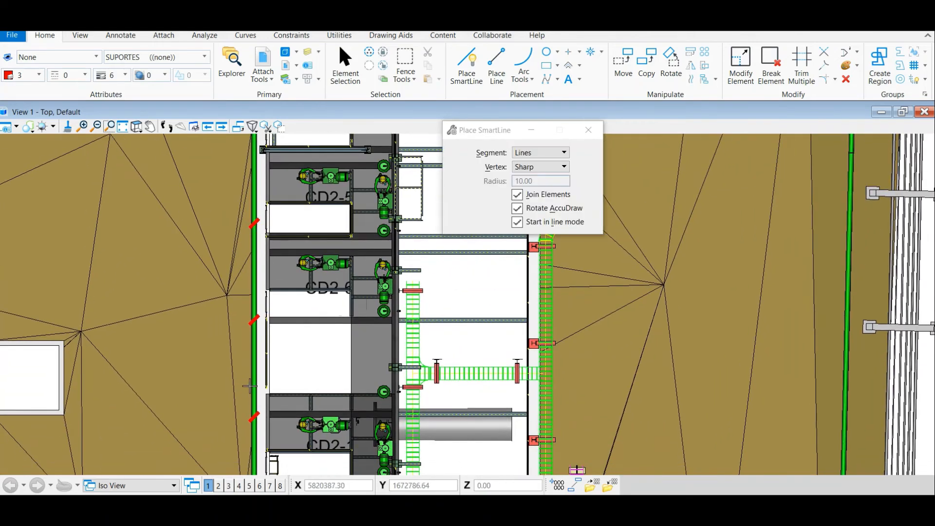
scroll(249, 386, up, 2)
scroll(283, 398, down, 3)
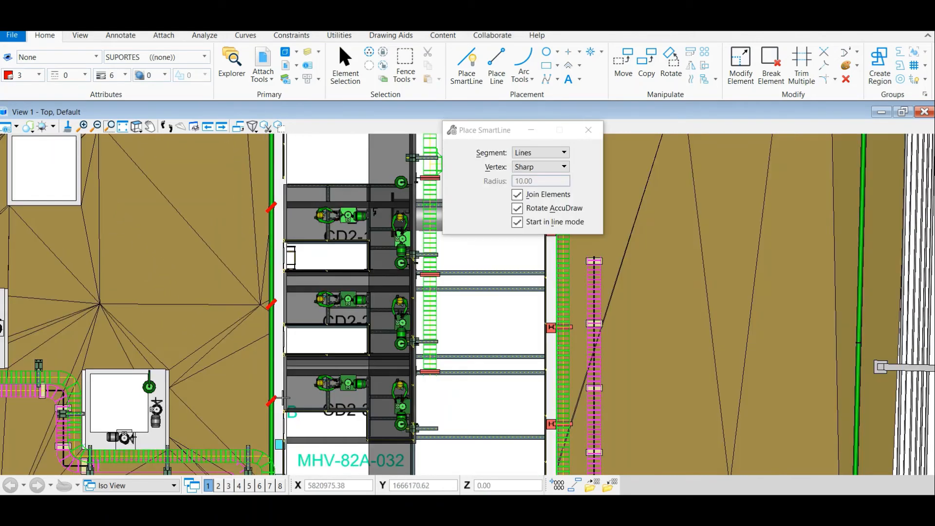
Examine the red support marks along the 6-inch pipe down to its lower end, and again at the upper elbow
drag(277, 434, 278, 246)
scroll(278, 247, up, 3)
scroll(263, 392, down, 3)
drag(263, 392, 273, 267)
scroll(273, 267, up, 3)
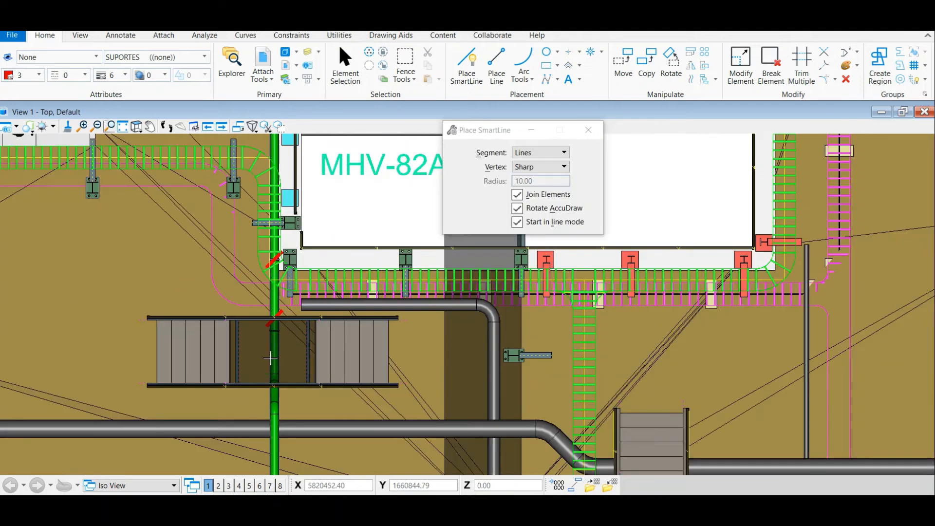
drag(275, 434, 279, 277)
scroll(285, 366, up, 4)
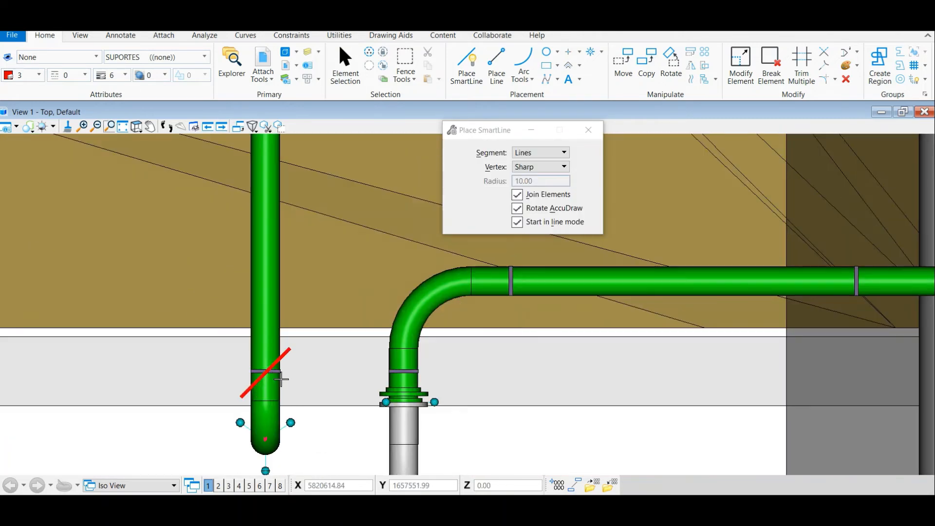
scroll(281, 398, down, 6)
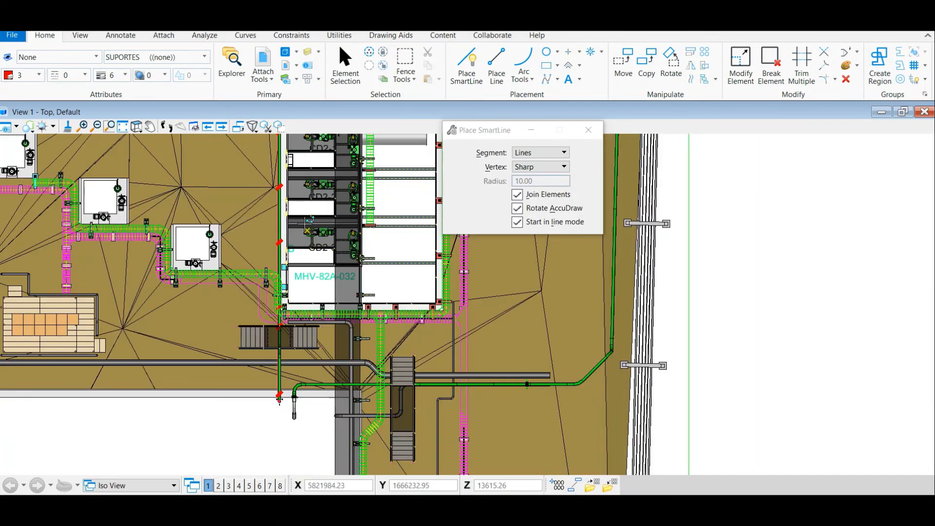
drag(308, 222, 317, 468)
scroll(293, 230, up, 4)
scroll(291, 164, up, 4)
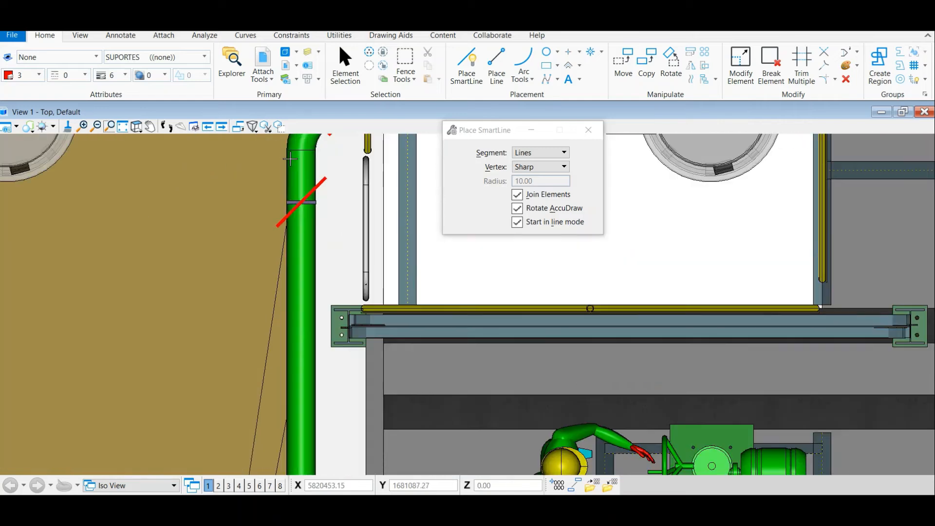
scroll(295, 278, down, 3)
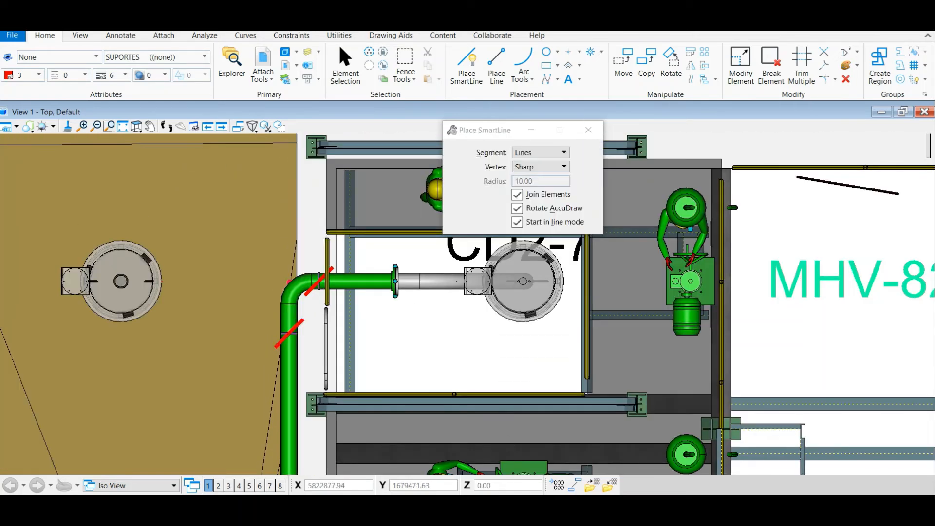
Run Nodes_Script_Microstation.txt from the Documents folder through Key-in to place the node numbers, and close Key-in
click(307, 66)
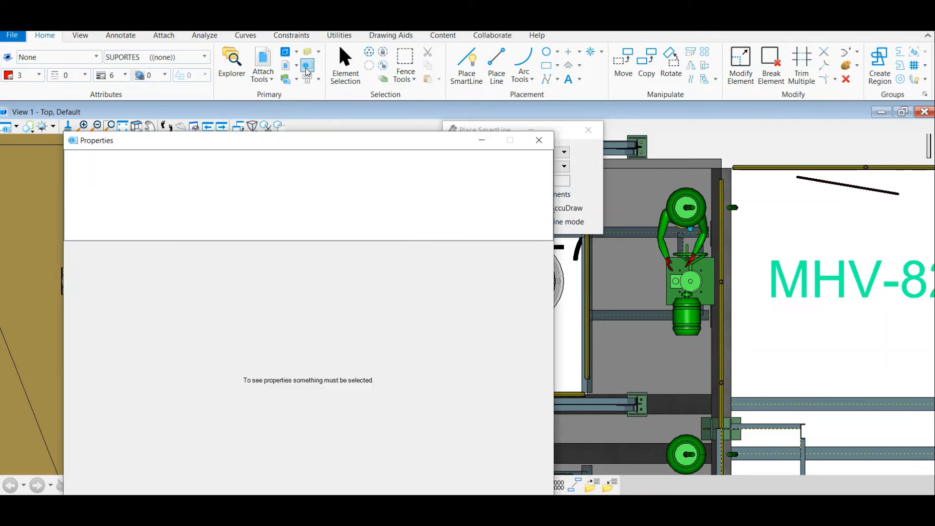
click(538, 140)
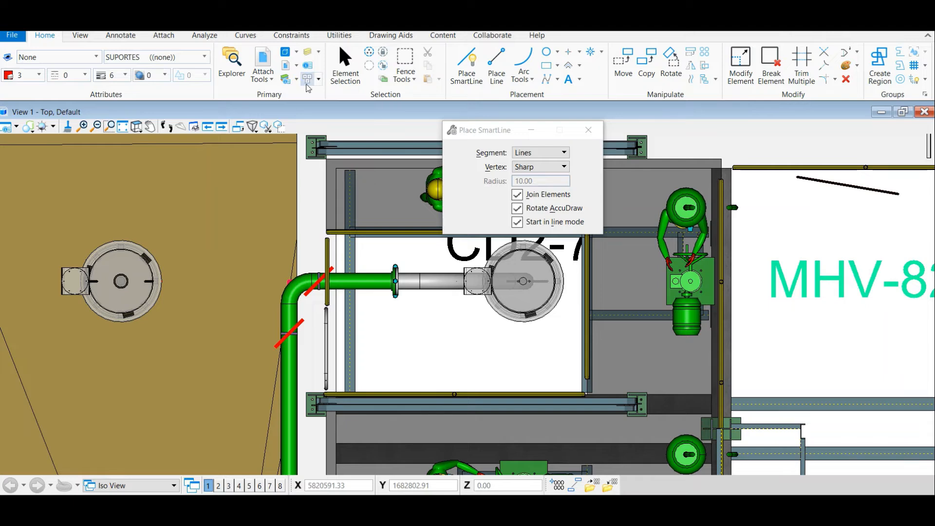
click(311, 79)
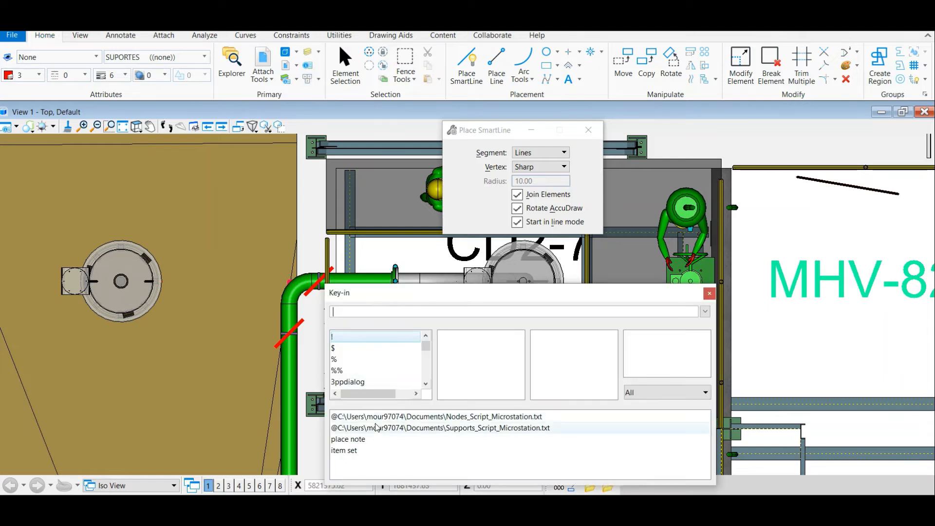
double_click(453, 417)
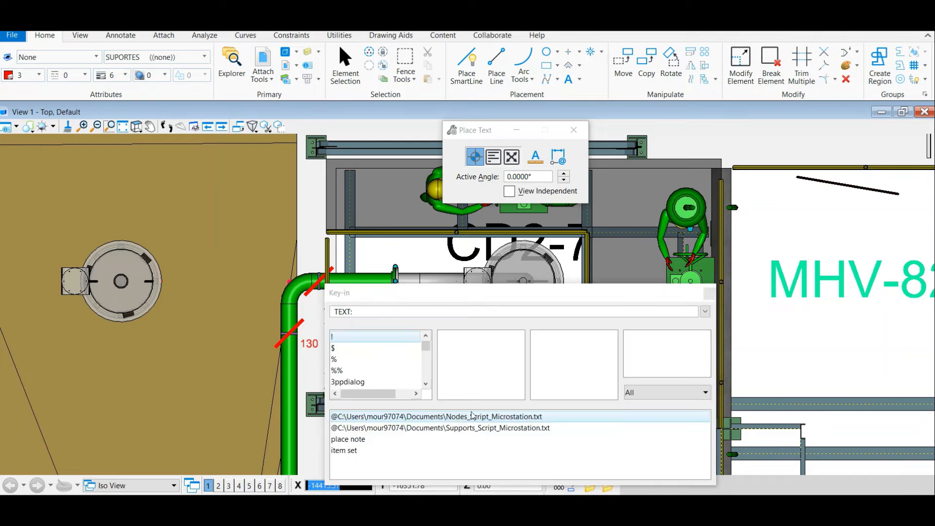
click(714, 292)
Inspect the node numbers at the pipe's upper elbow, and end Place Text by switching to Element Selection
scroll(218, 266, down, 3)
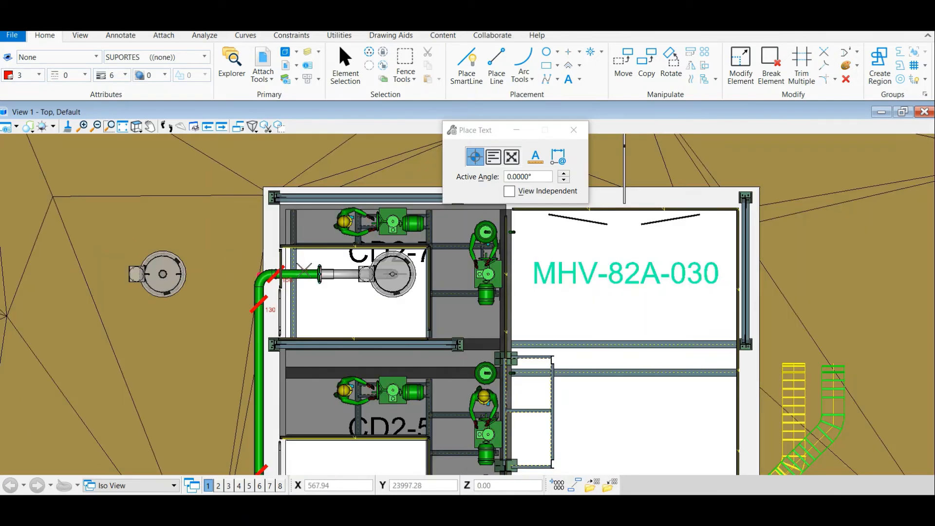
scroll(297, 276, up, 8)
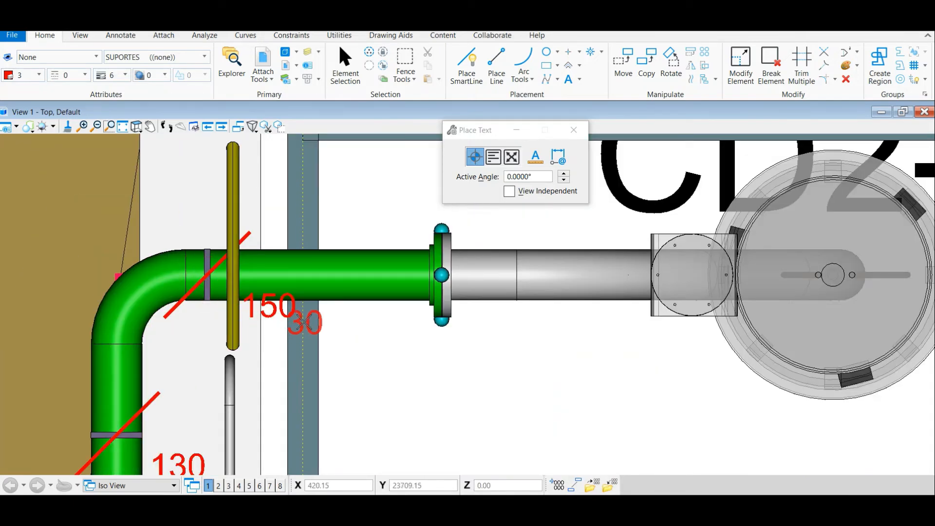
scroll(302, 288, down, 2)
scroll(242, 397, down, 6)
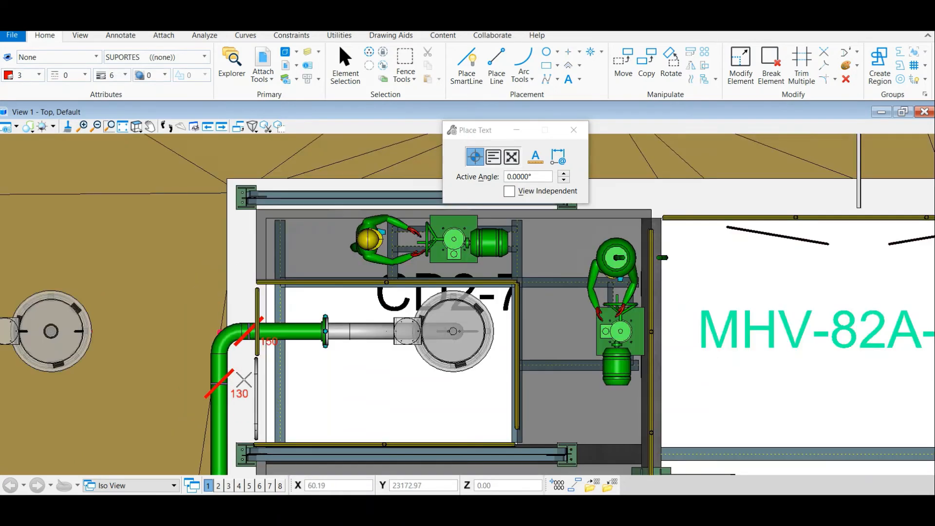
key(F9)
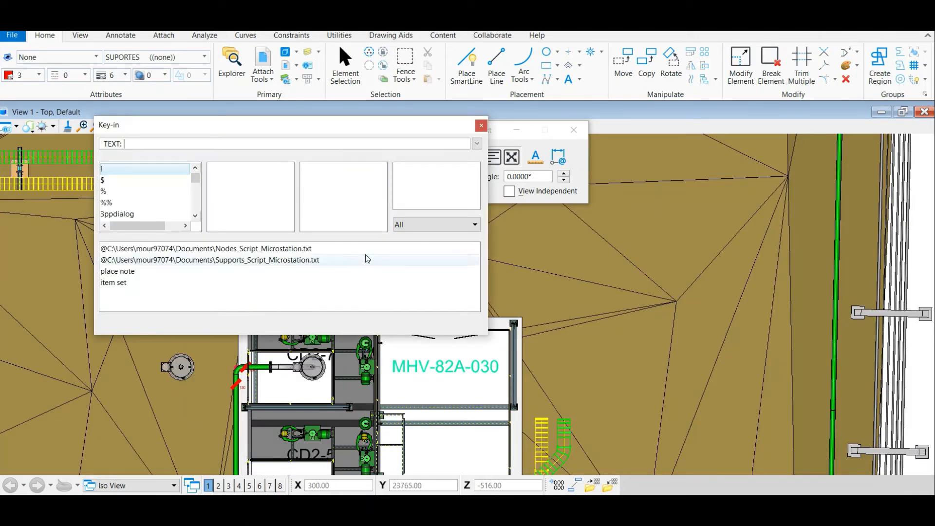
click(481, 125)
click(345, 60)
Examine the node numbers beside the support marks along the vertical pipe run, down to node 100
scroll(220, 302, up, 10)
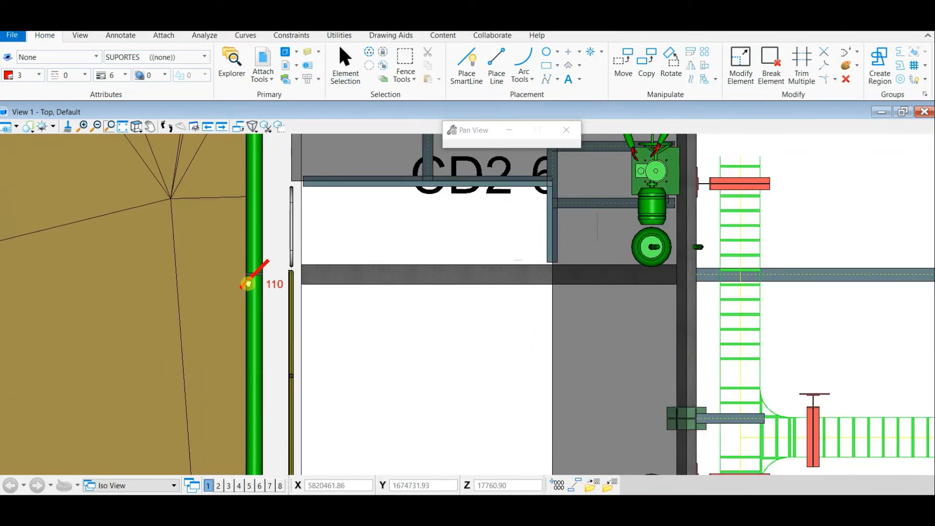
drag(248, 284, 248, 277)
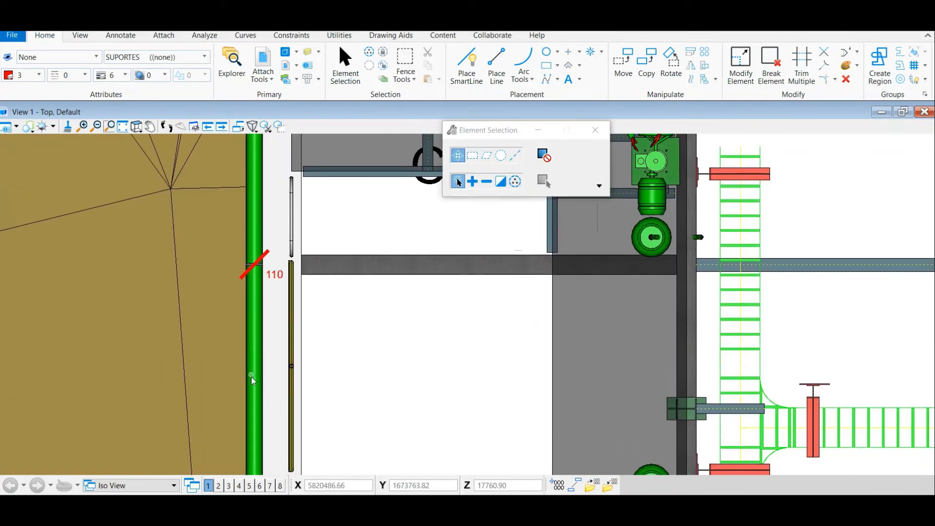
drag(251, 377, 263, 215)
drag(271, 423, 299, 337)
scroll(299, 337, down, 1)
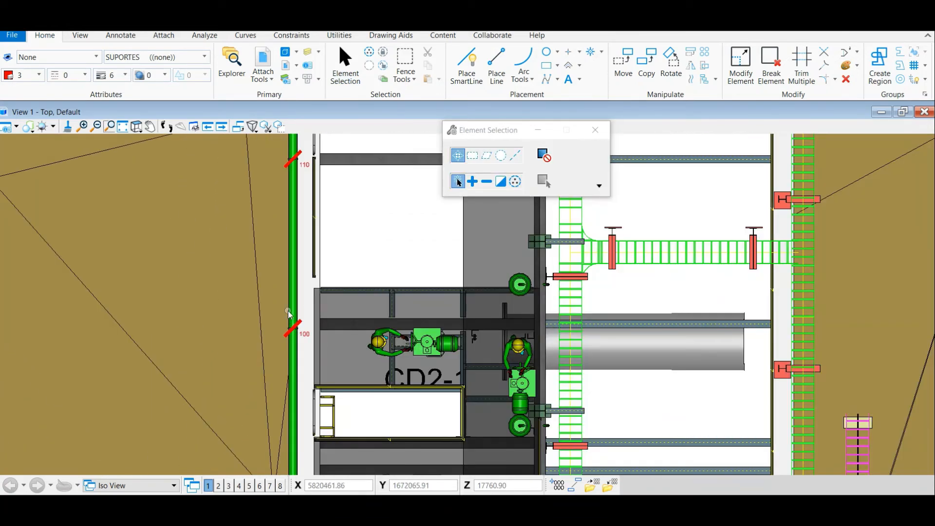
scroll(290, 316, up, 3)
drag(338, 370, 334, 305)
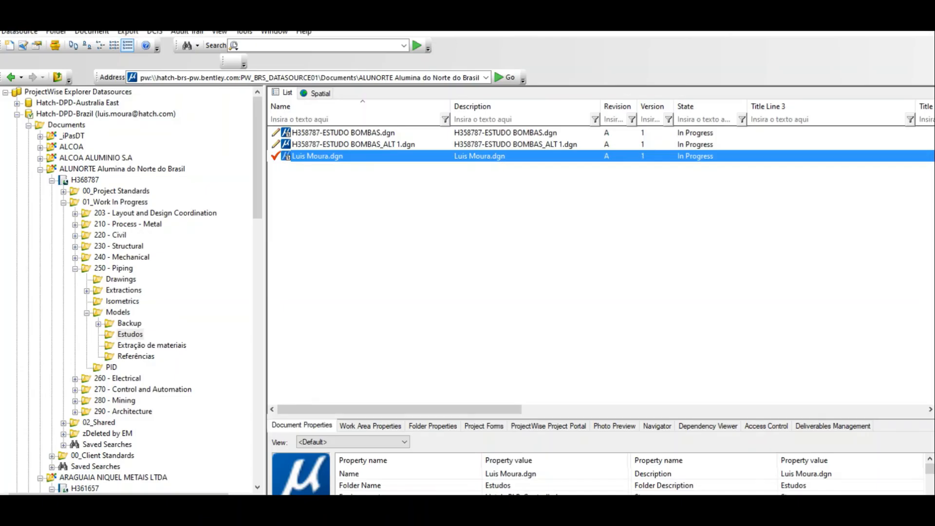
Switch back to the MicroStation model and follow the node numbers from node 100 up to the upper elbow
click(464, 517)
click(408, 483)
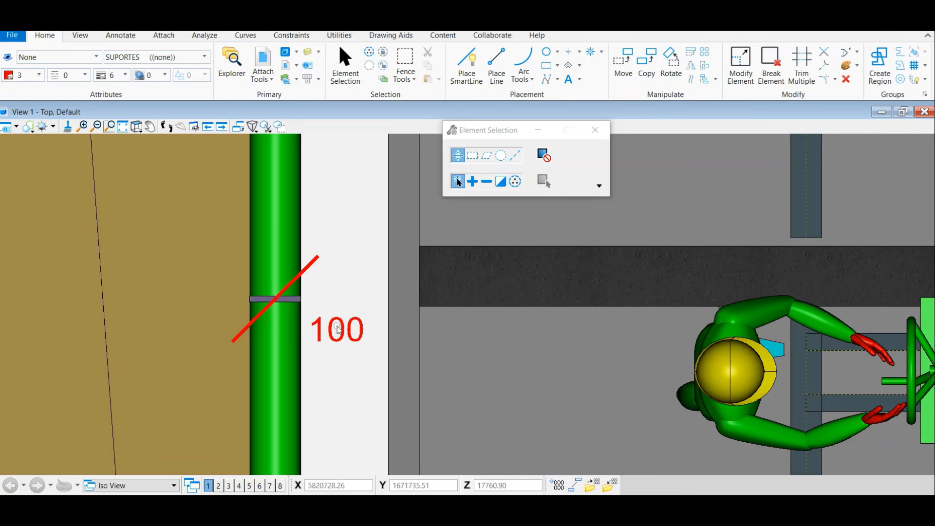
scroll(338, 330, down, 3)
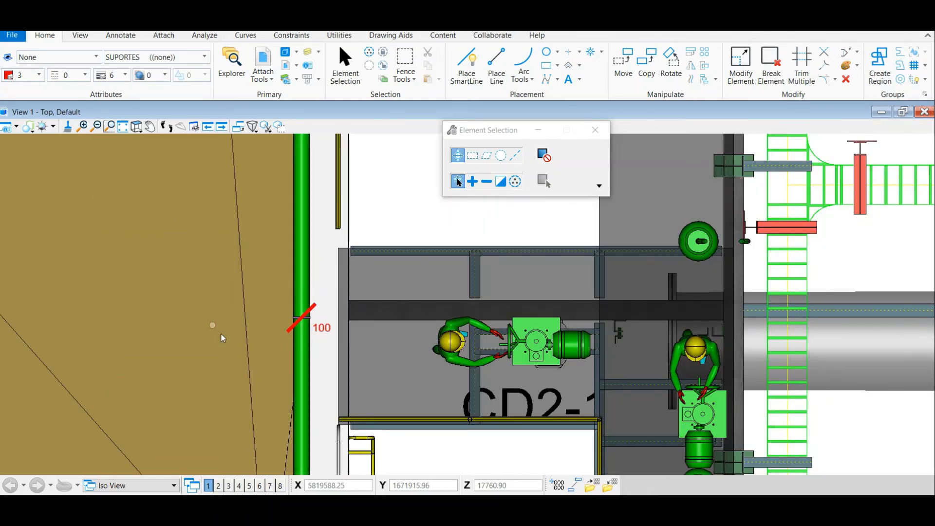
scroll(317, 320, up, 3)
scroll(312, 310, down, 1)
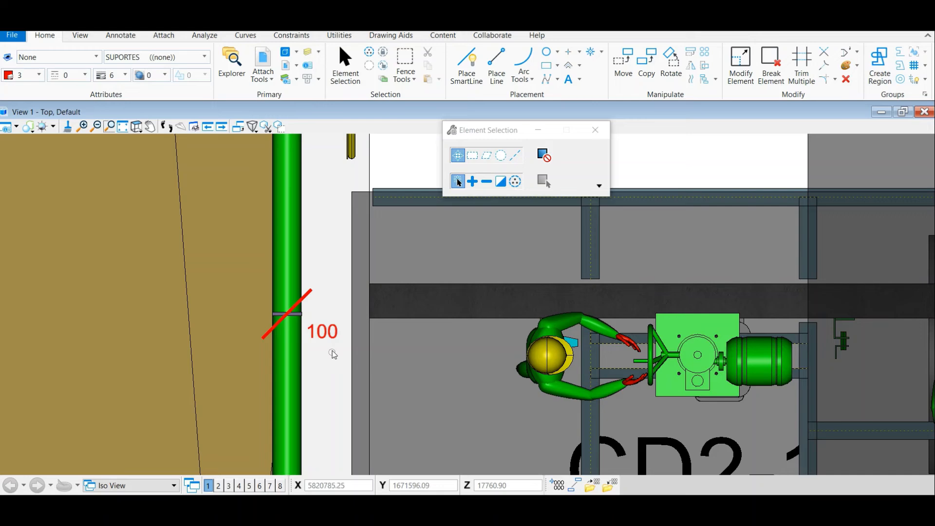
scroll(321, 319, down, 3)
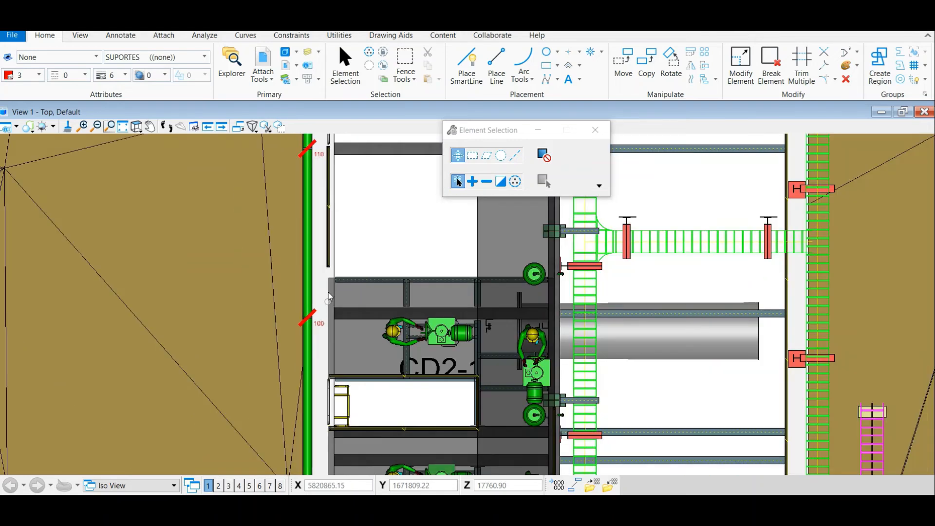
drag(332, 189, 315, 340)
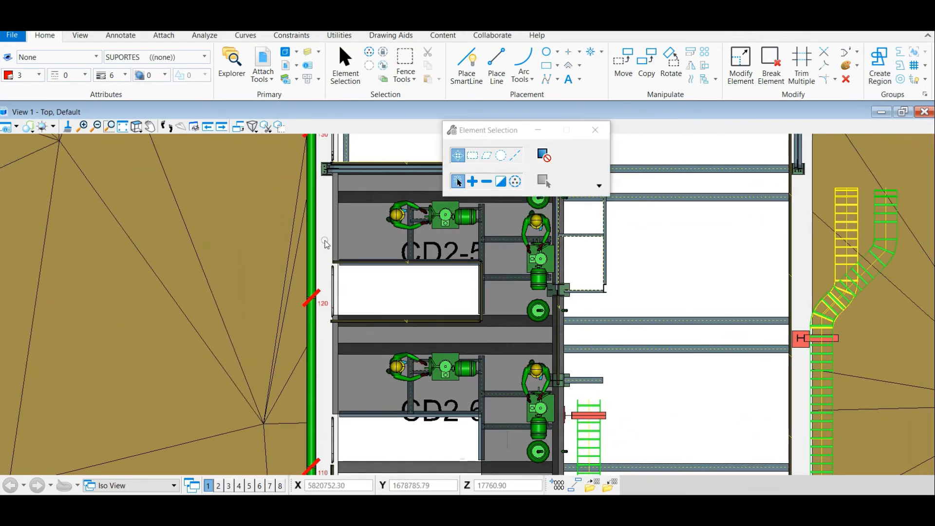
drag(324, 240, 322, 372)
scroll(322, 372, down, 1)
scroll(328, 305, up, 2)
scroll(313, 290, up, 2)
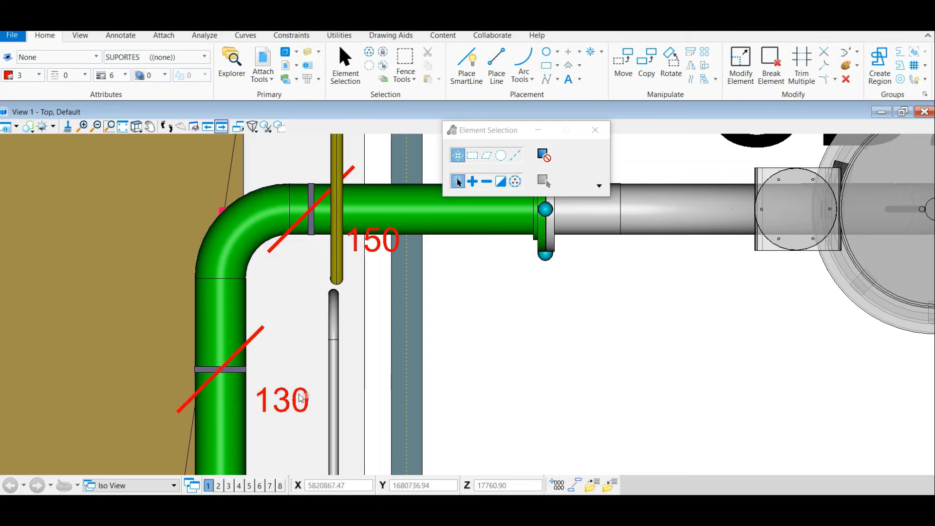
Examine how the node labels 130 and 150 are offset from their support marks at the upper elbow
drag(299, 366, 302, 320)
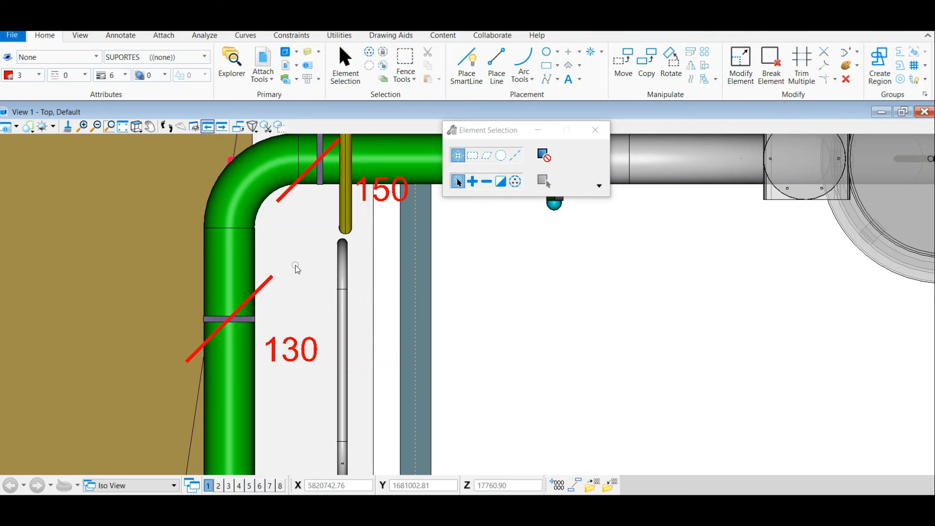
scroll(312, 331, down, 1)
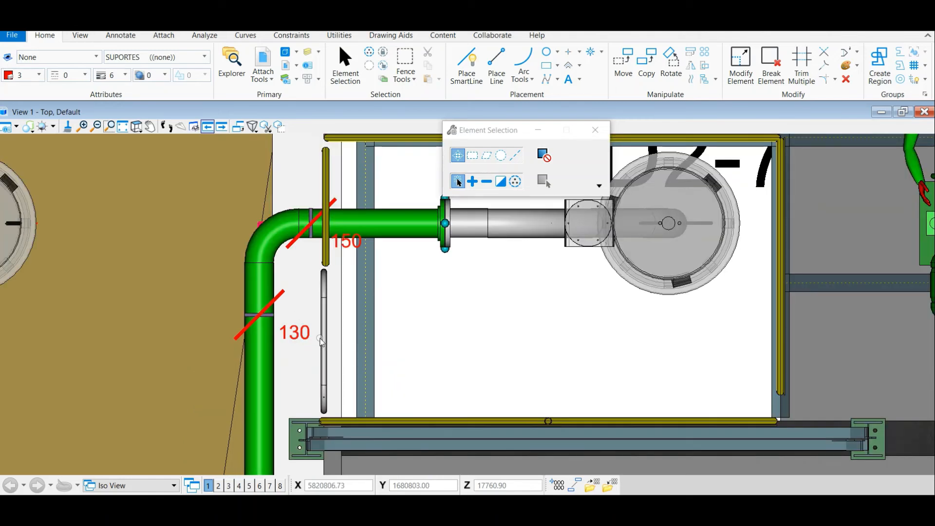
scroll(319, 348, up, 1)
scroll(309, 337, down, 2)
drag(301, 342, 293, 296)
drag(411, 313, 362, 314)
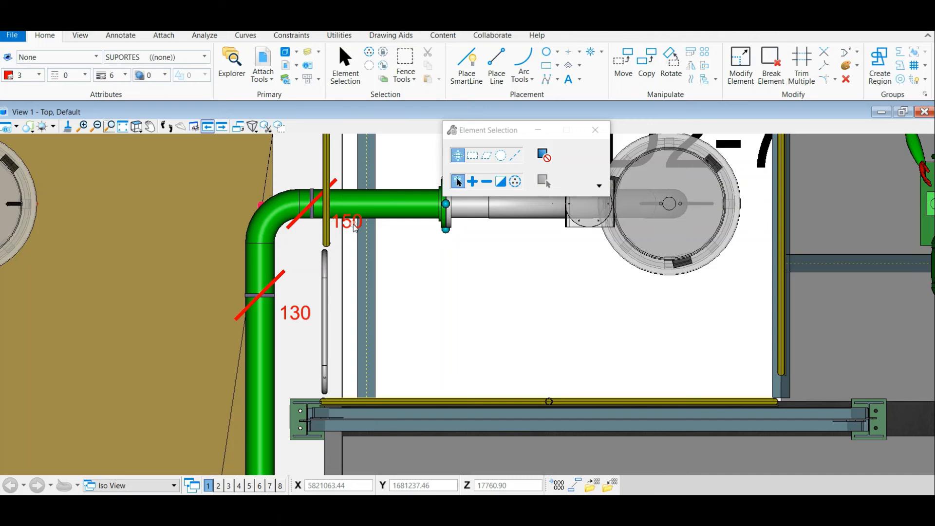
scroll(355, 228, up, 3)
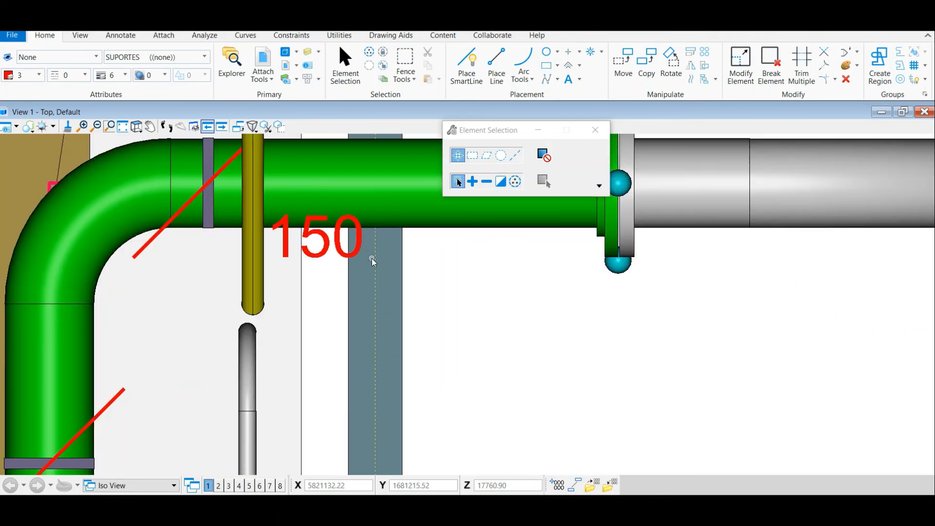
scroll(372, 258, down, 3)
scroll(321, 255, up, 2)
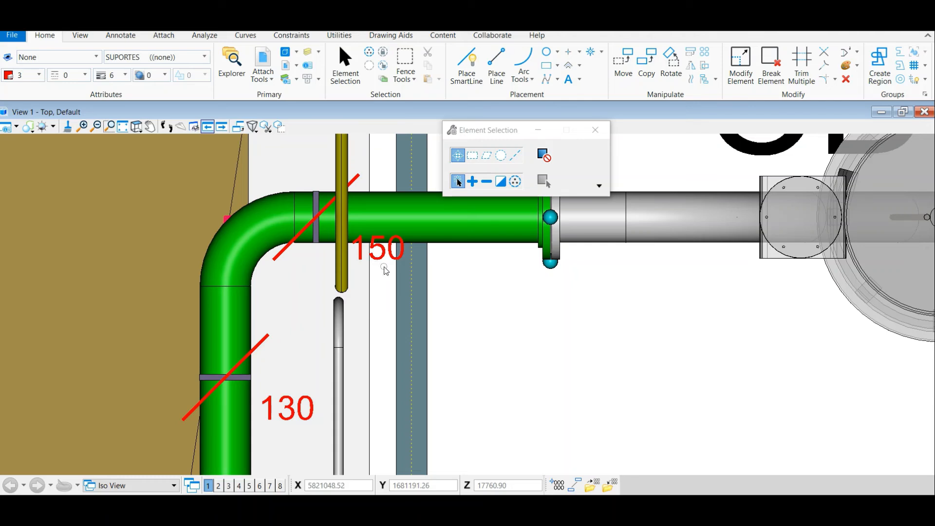
drag(482, 291, 498, 281)
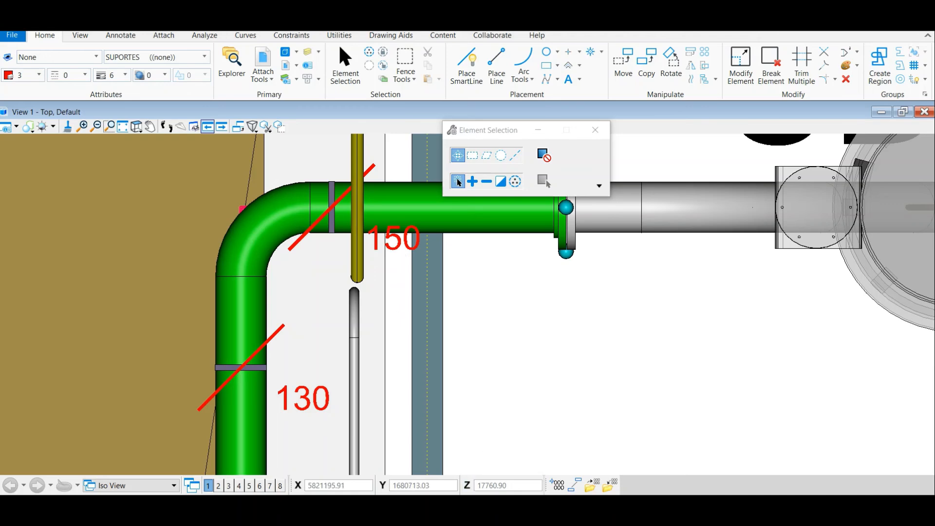
Switch to the Excel workbook and review the Passos and IMPORTANTE instructions on the Elementos sheet
click(580, 506)
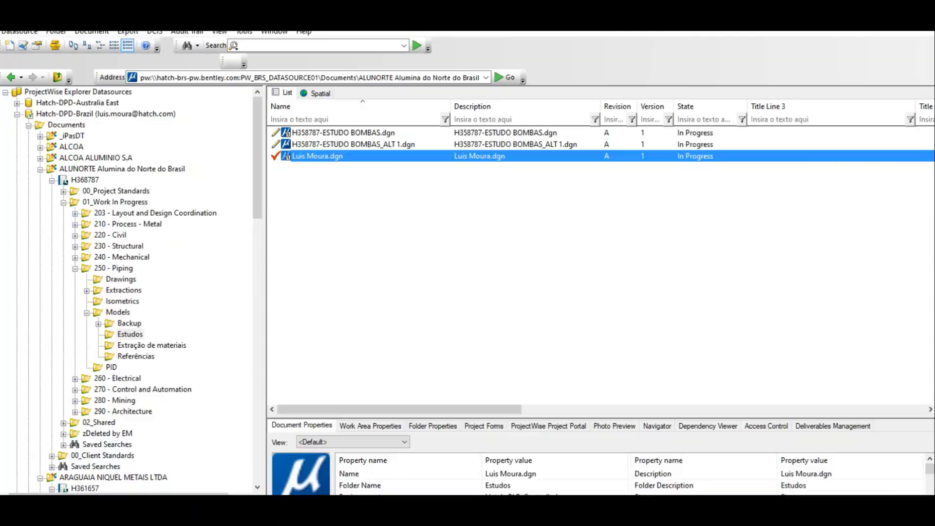
click(466, 506)
click(402, 465)
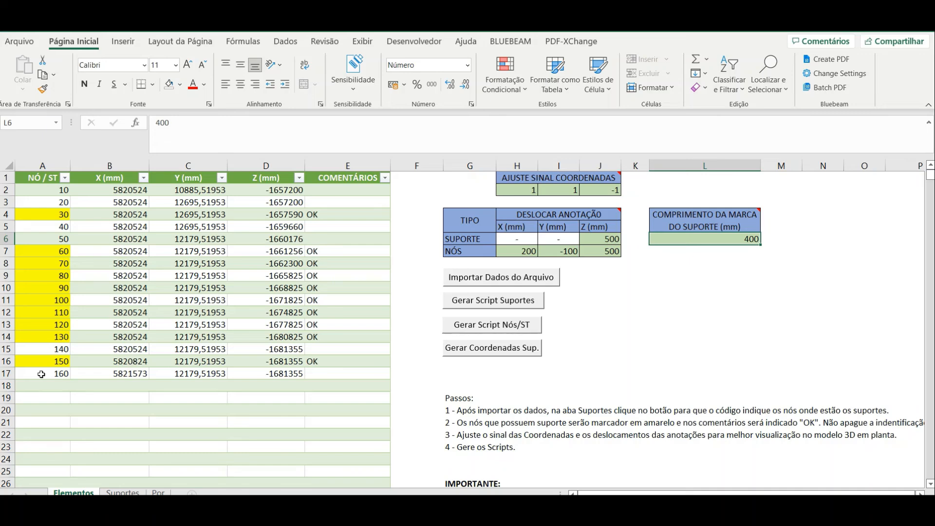
click(474, 434)
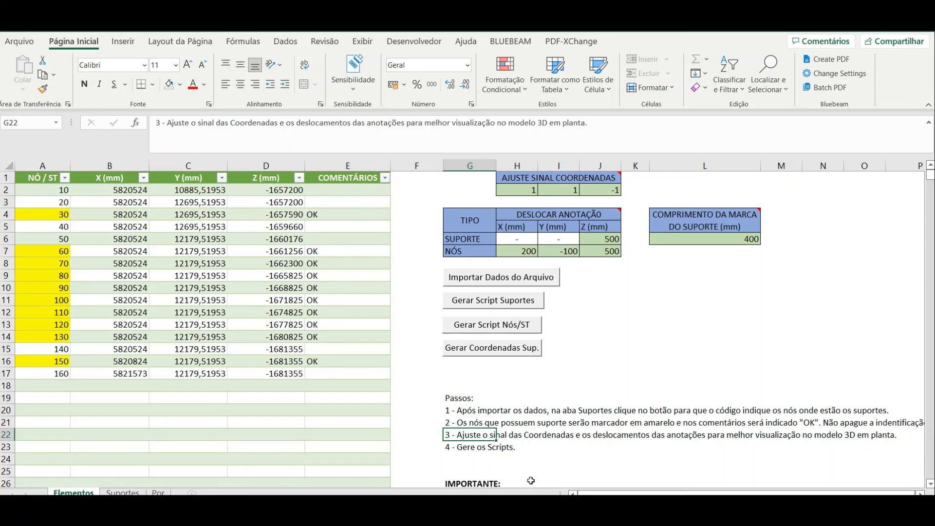
drag(604, 492, 636, 491)
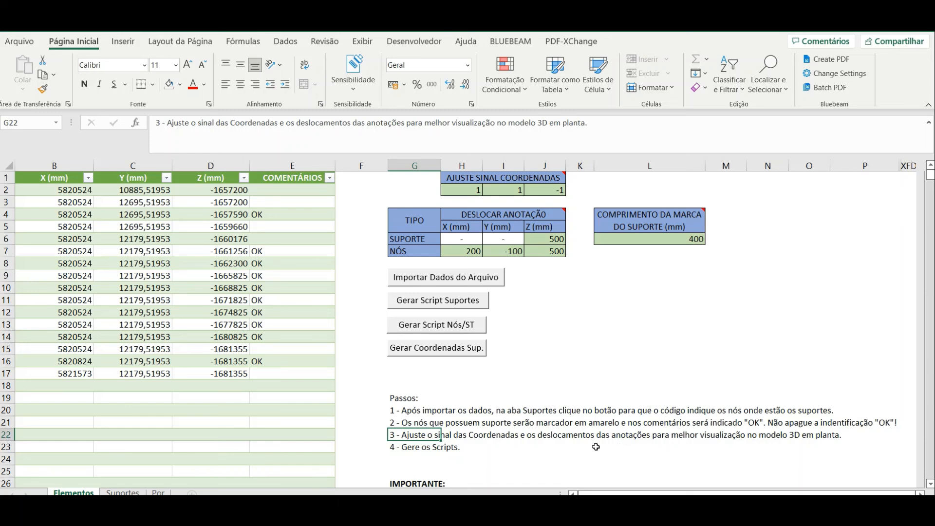
scroll(502, 452, down, 2)
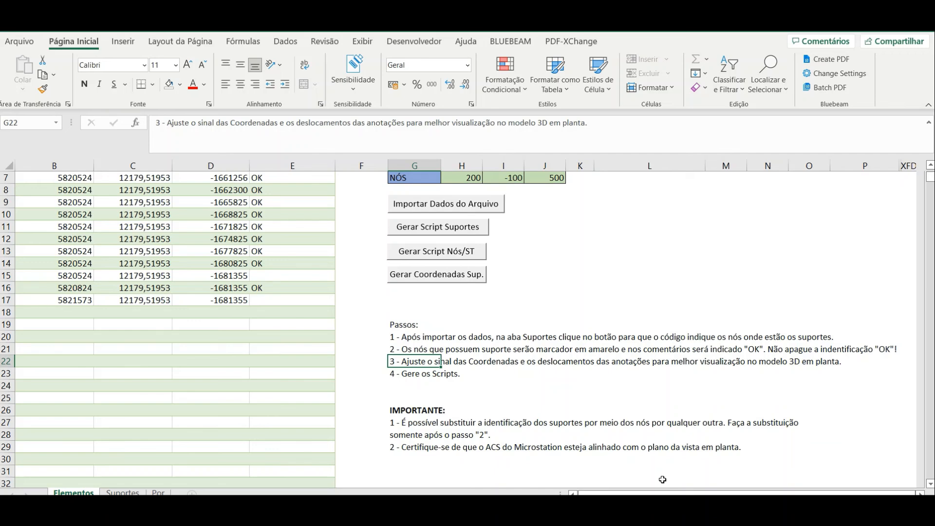
click(405, 348)
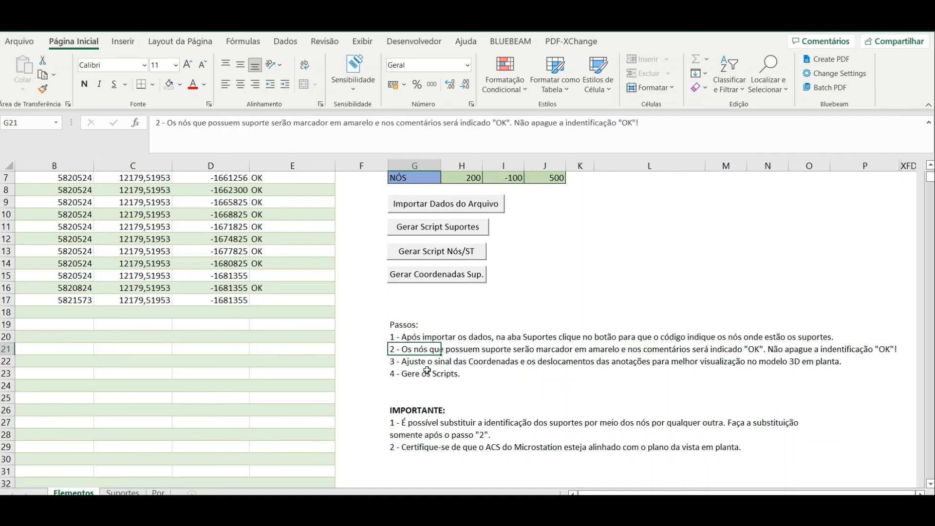
Review the node coordinates and annotation offsets on the Elementos sheet and the support node list on the Suportes sheet
scroll(245, 365, up, 2)
drag(581, 493, 575, 493)
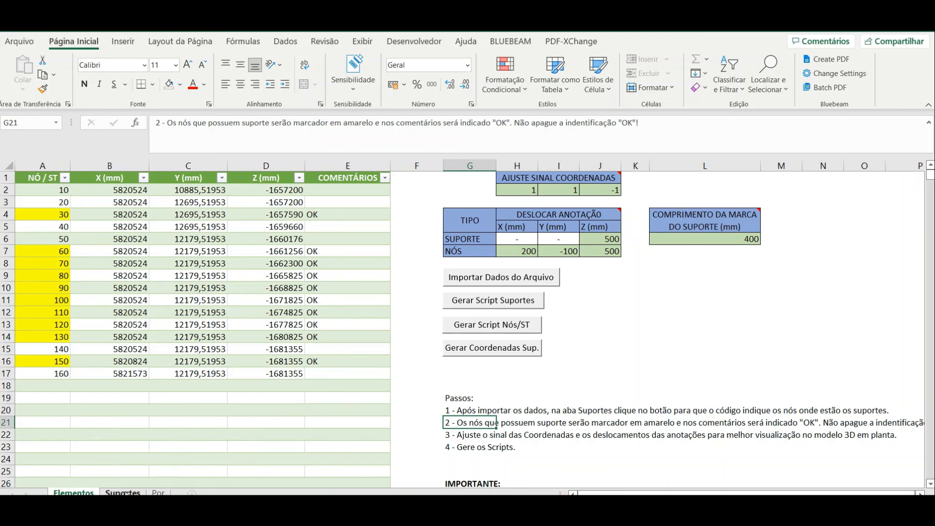
click(144, 491)
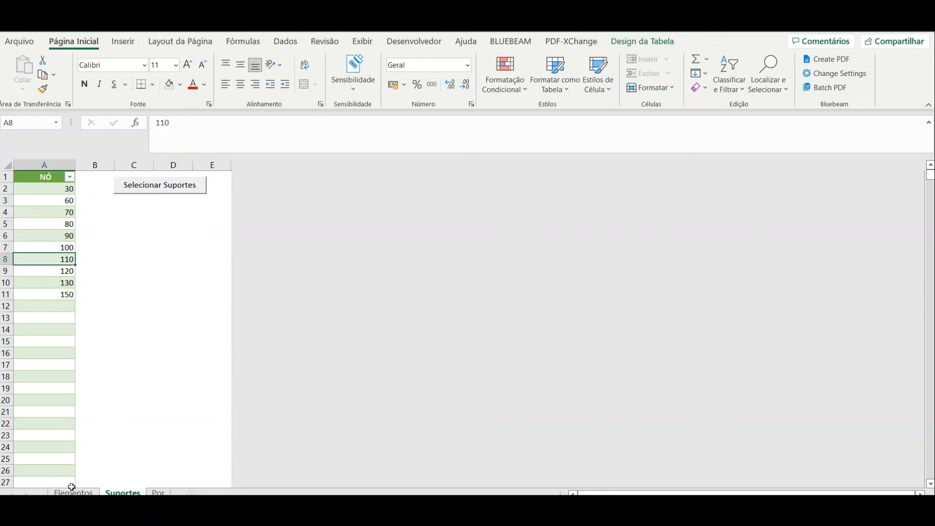
click(73, 492)
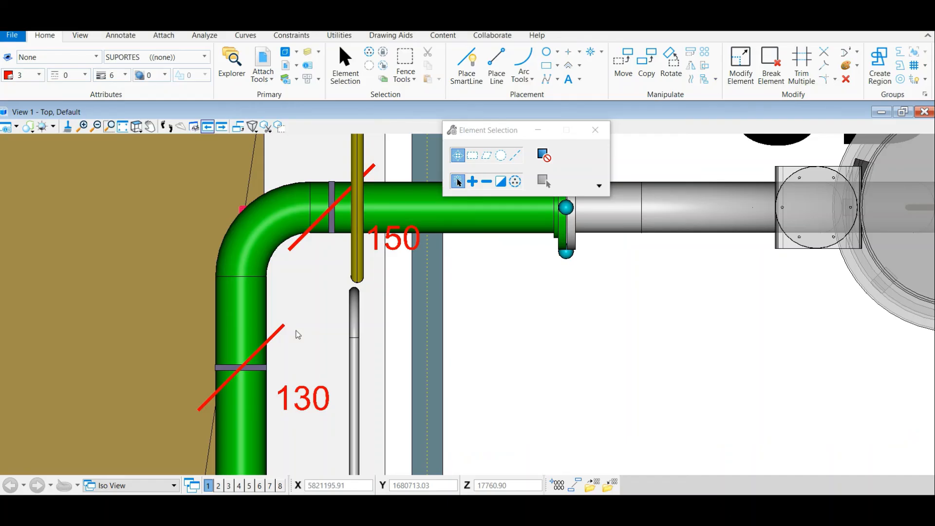
Switch to the MicroStation model and examine the support marks along the green pipe from the upper elbow down to the MHV-82A-032 area
scroll(294, 334, down, 2)
scroll(271, 251, down, 2)
drag(359, 376, 308, 247)
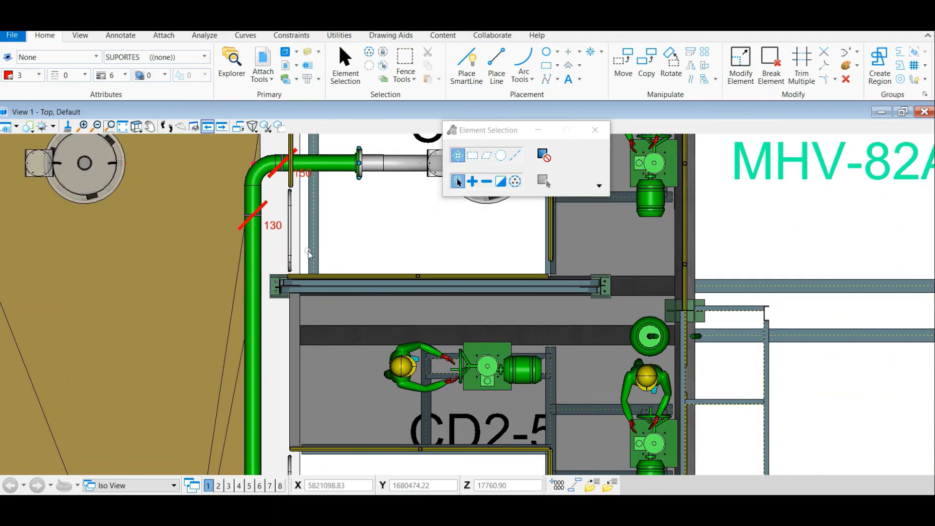
scroll(307, 257, down, 2)
drag(333, 383, 293, 295)
scroll(299, 296, down, 2)
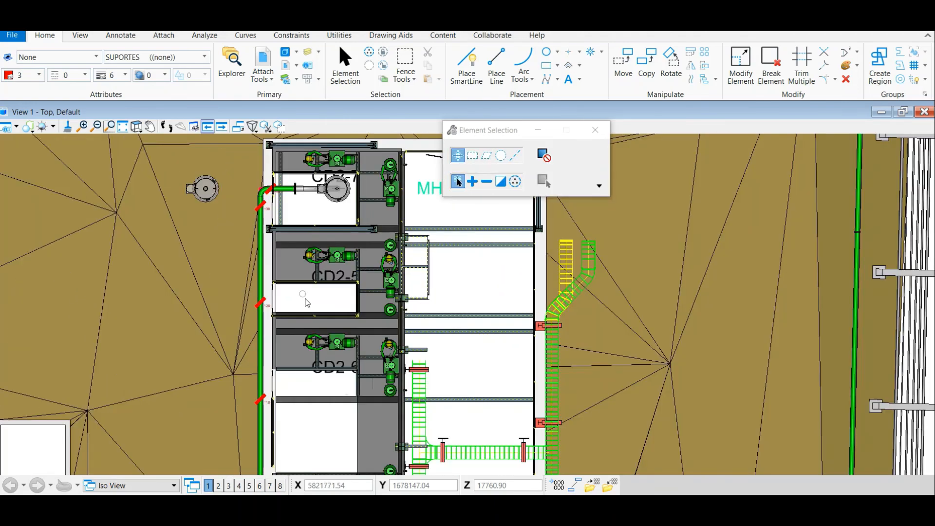
drag(325, 383, 318, 306)
scroll(318, 308, down, 2)
drag(319, 362, 318, 288)
drag(315, 384, 309, 346)
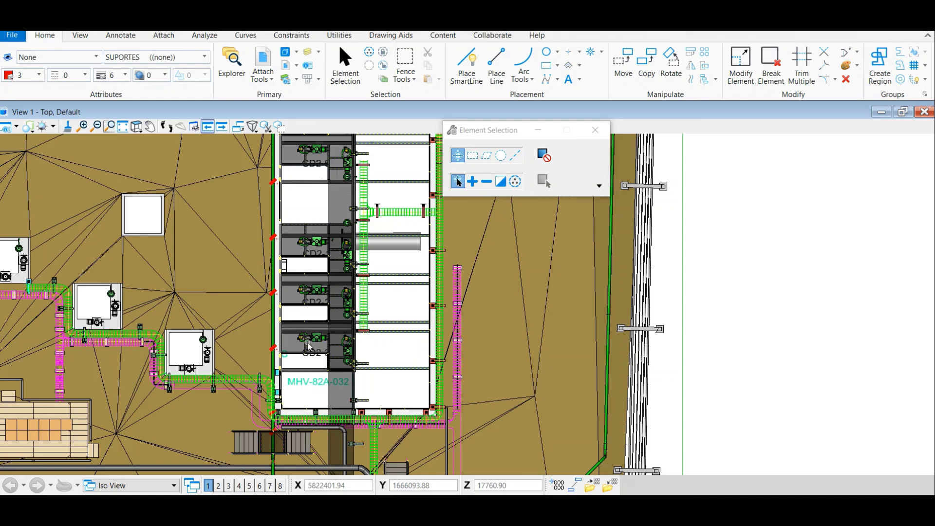
Examine the support marks and node labels from node 100 back up the pipe to the elbow beside MHV-82A-030
scroll(288, 172, up, 2)
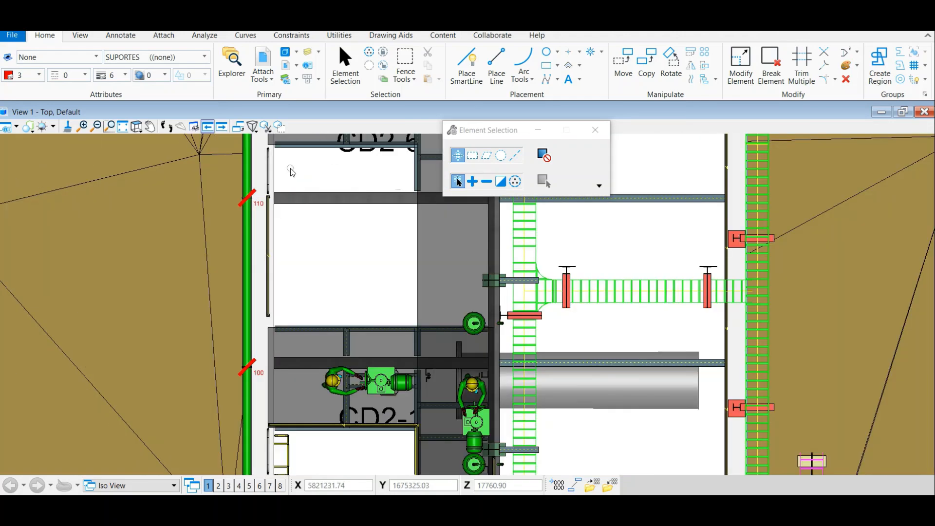
mouse_move(291, 173)
mouse_down()
mouse_move(288, 379)
mouse_move(272, 468)
mouse_move(302, 245)
mouse_move(291, 374)
mouse_up()
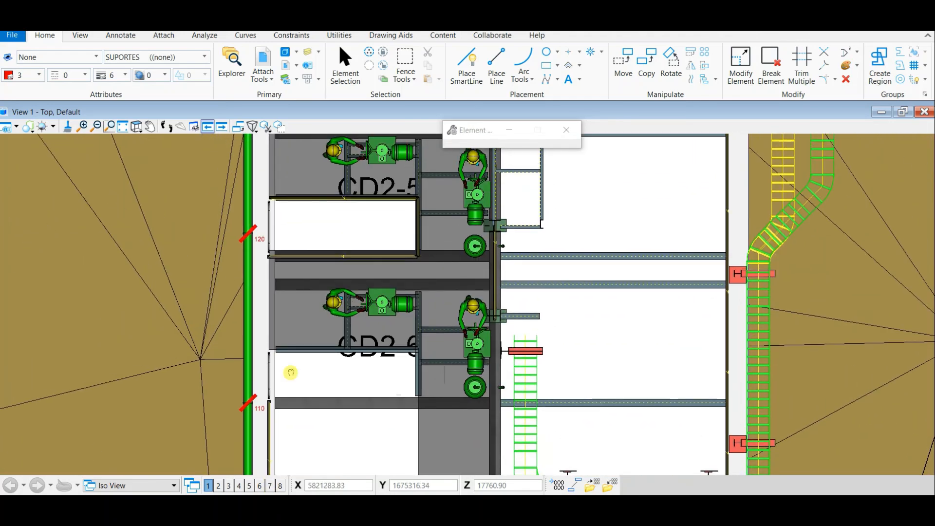
drag(292, 223, 295, 369)
drag(304, 246, 308, 346)
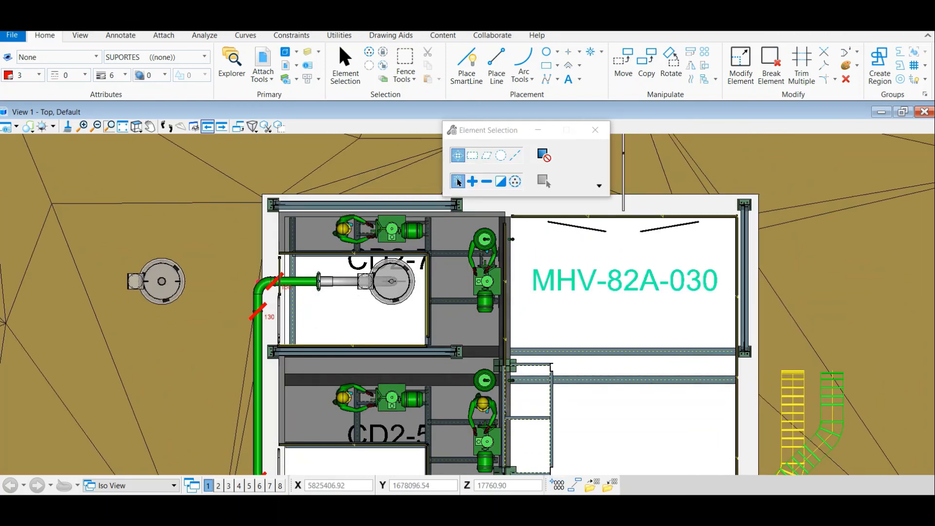
click(521, 513)
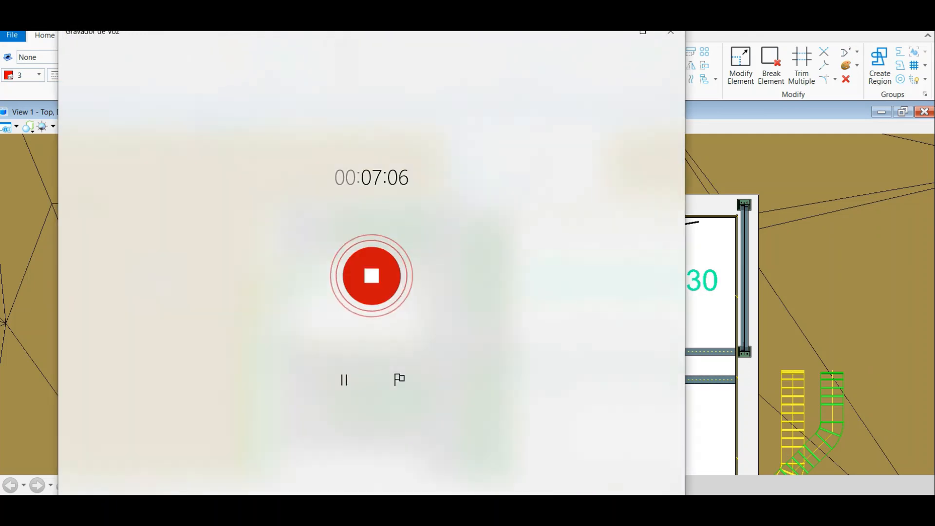
click(371, 271)
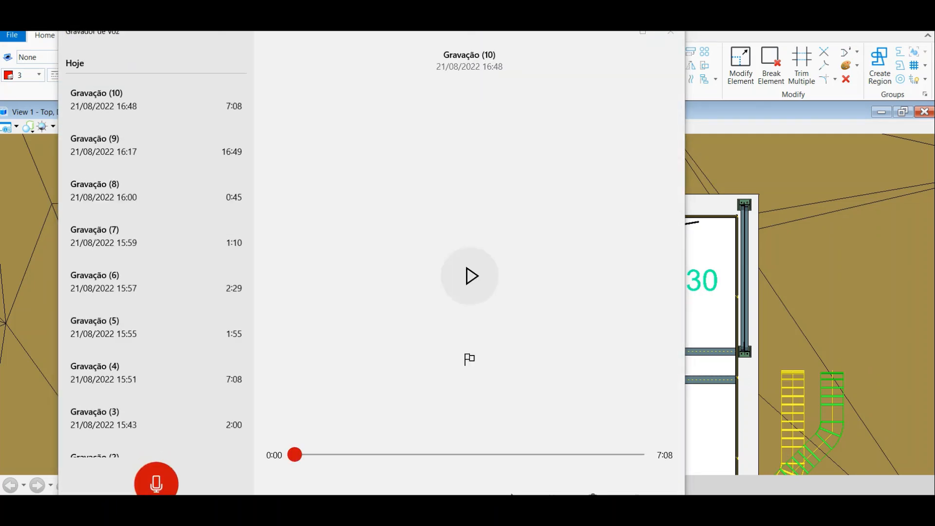
mouse_move(616, 515)
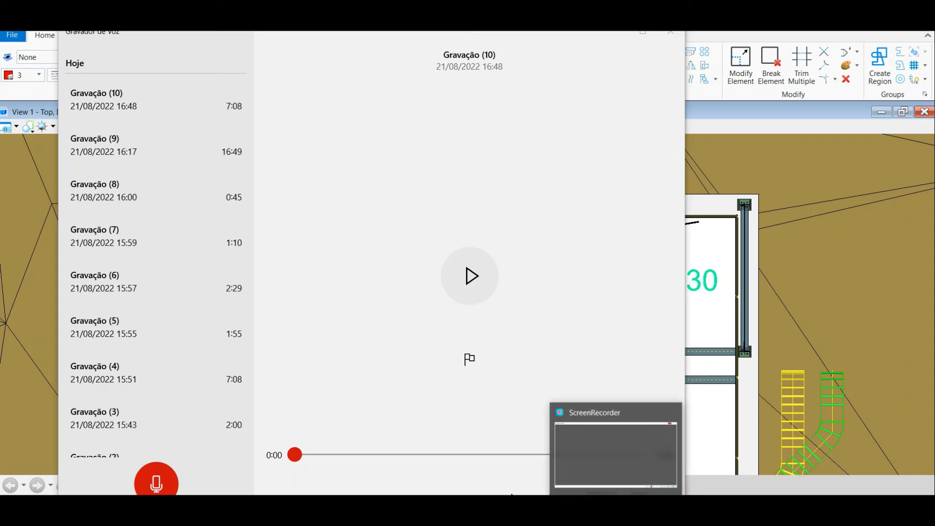